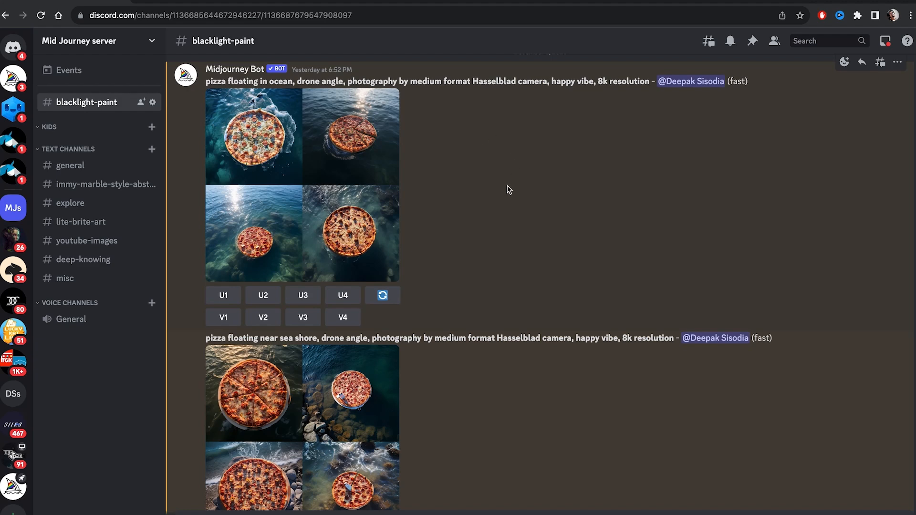
Step: Review the "pizza floating near sea shore" image grids, their strong variations and the upscaled Image #3 in the blacklight-paint channel
scroll(509, 190, down, 3)
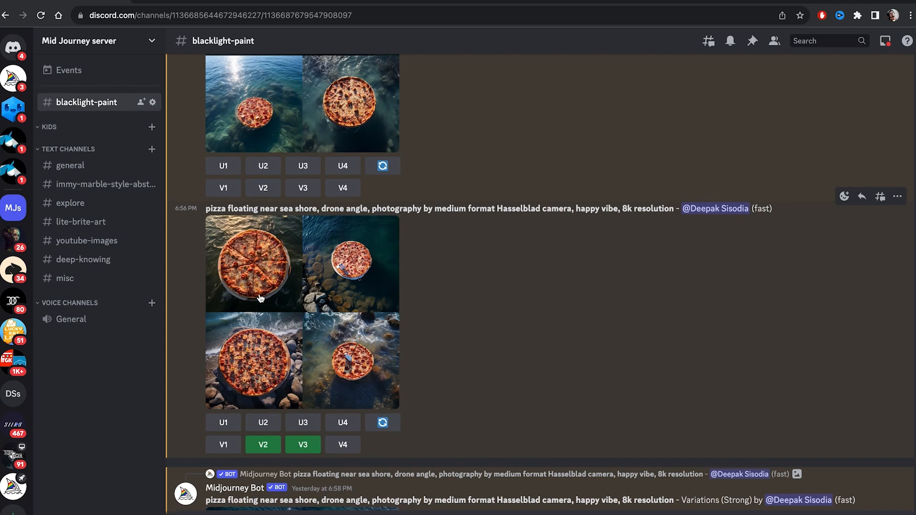
scroll(281, 329, down, 3)
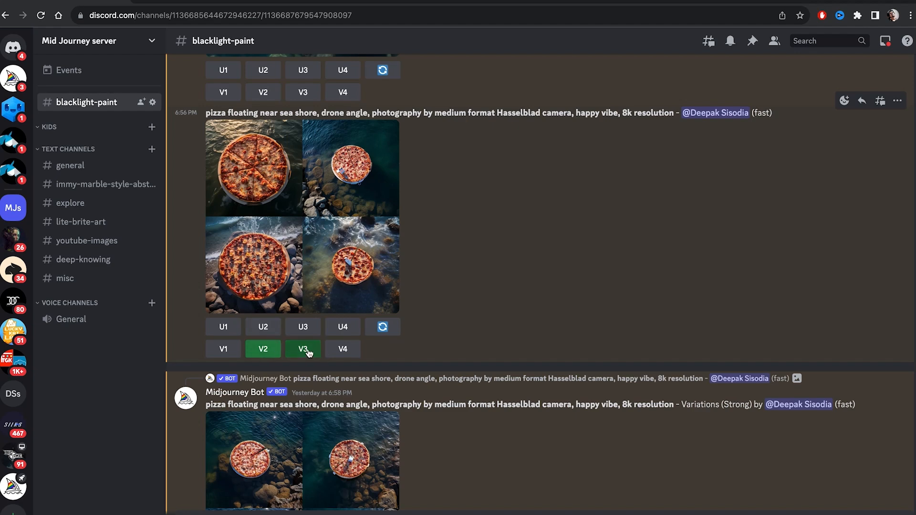
scroll(304, 350, down, 3)
scroll(307, 353, up, 2)
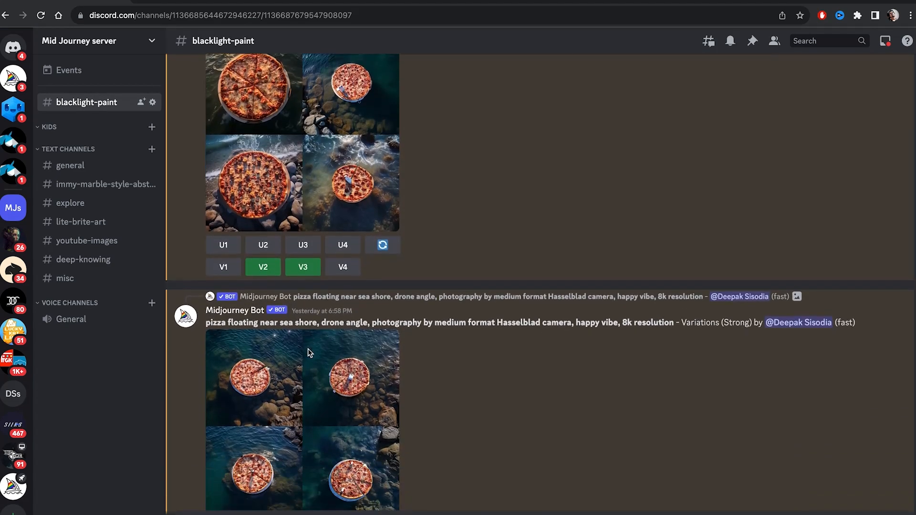
scroll(317, 351, down, 3)
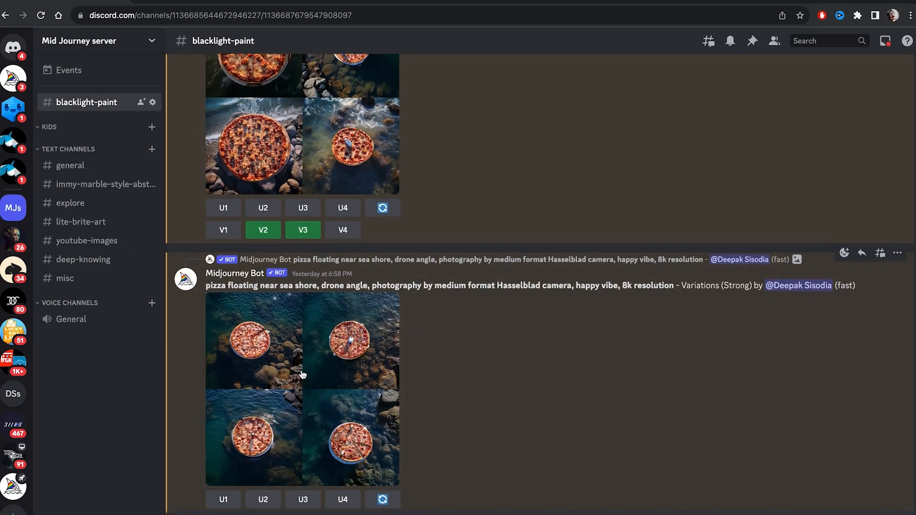
scroll(311, 331, down, 6)
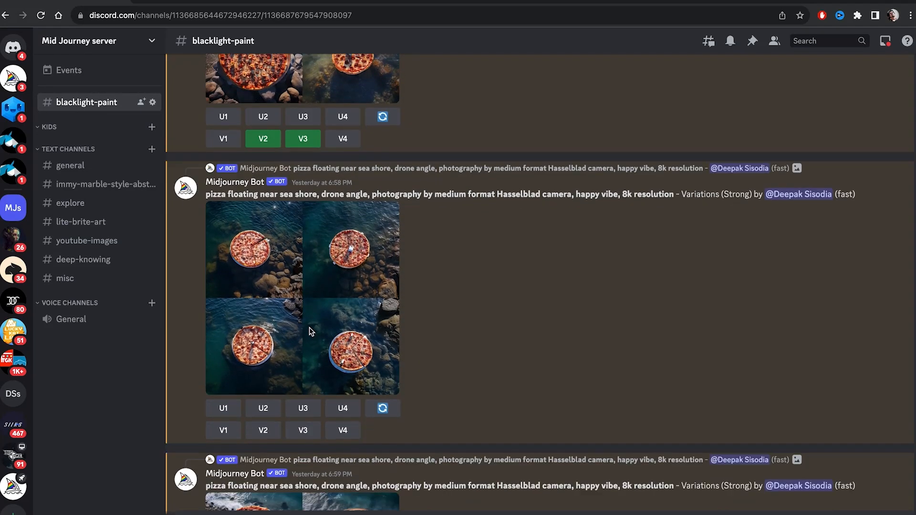
scroll(309, 327, down, 2)
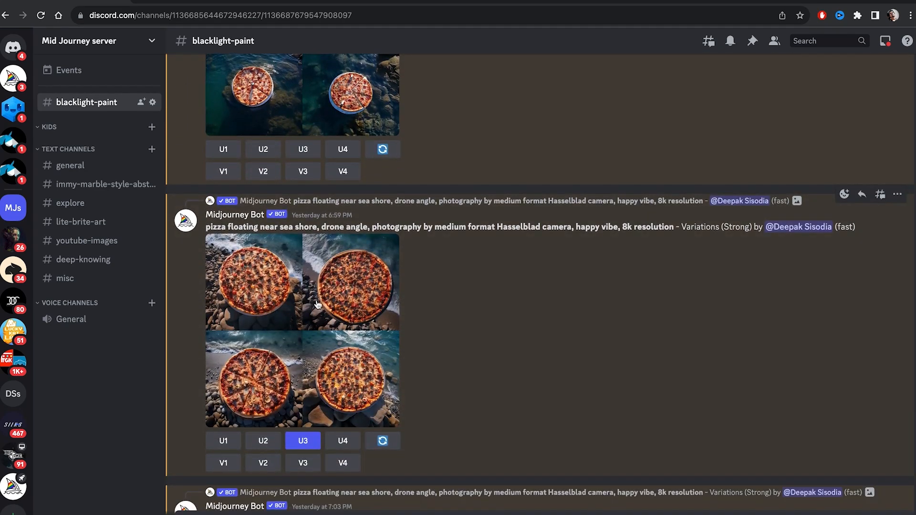
scroll(270, 312, down, 4)
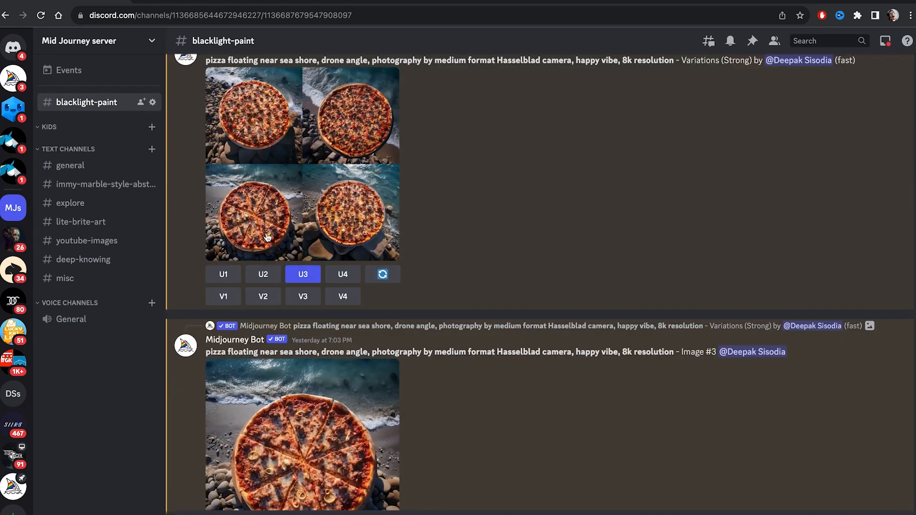
scroll(307, 284, down, 6)
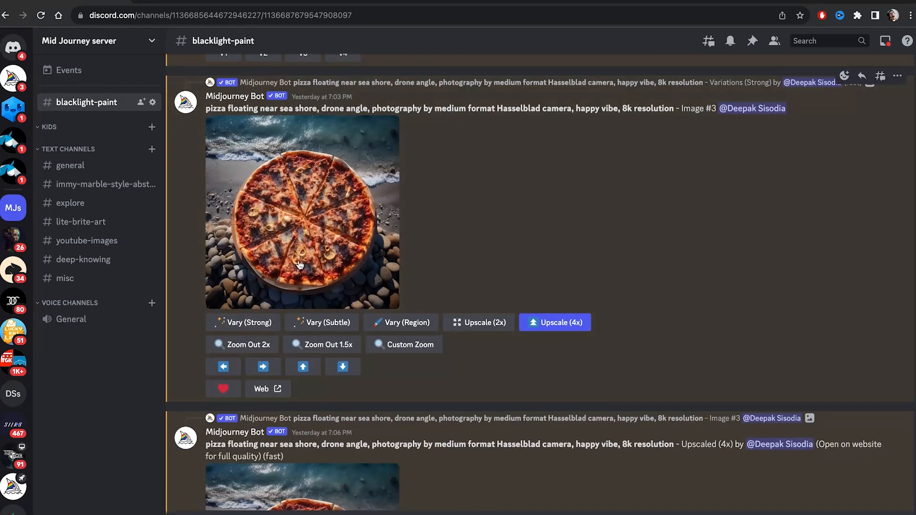
scroll(338, 230, down, 1)
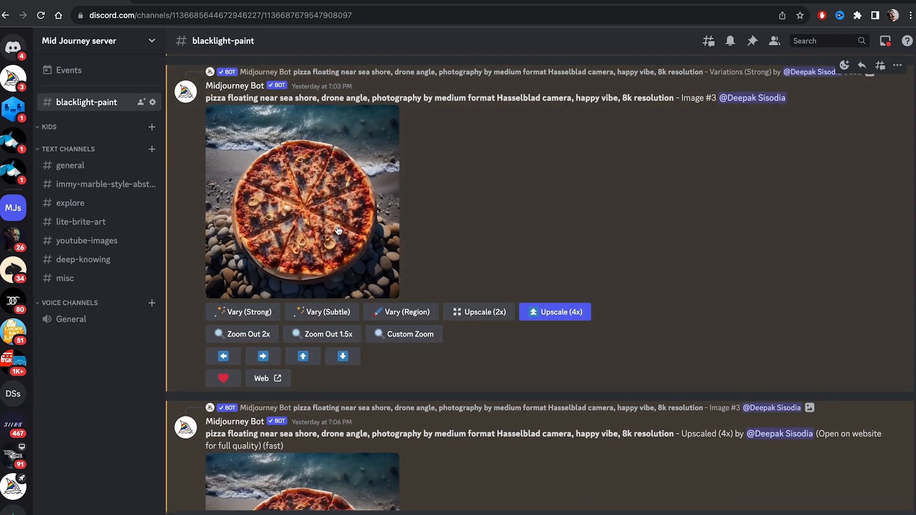
Step: Examine the "image manipulation of pizza floating" grids for the ocean prompt and the tropical island prompt
scroll(548, 318, down, 10)
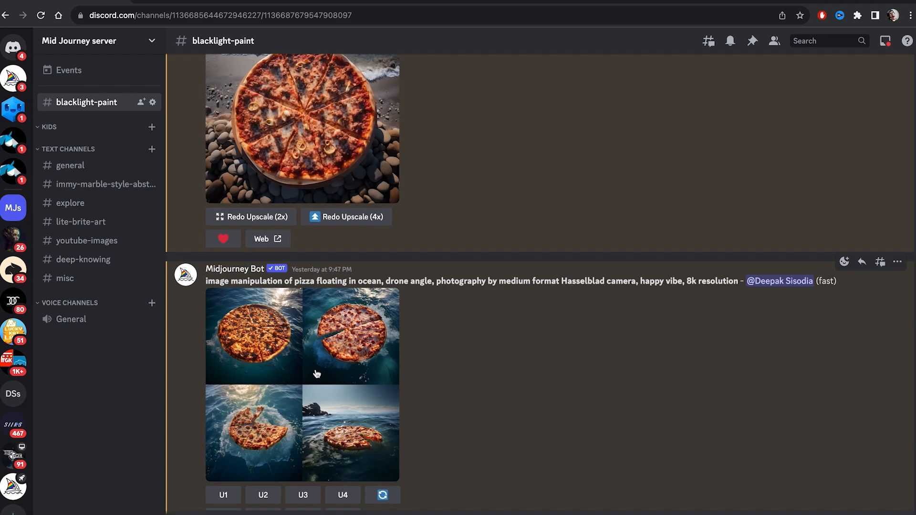
scroll(313, 389, down, 4)
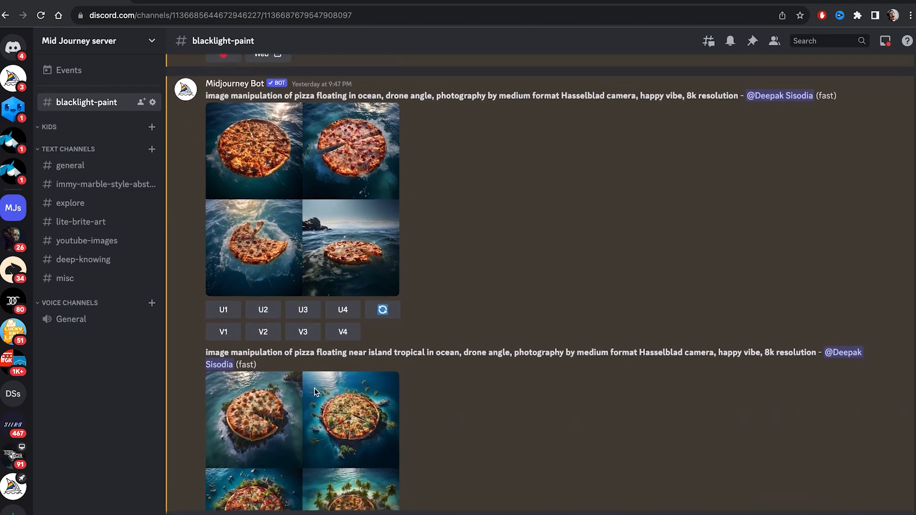
scroll(314, 392, down, 2)
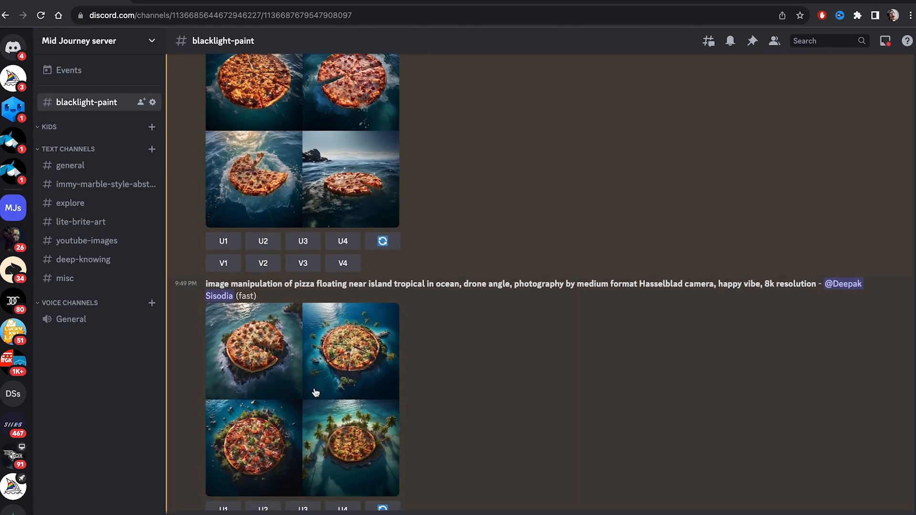
scroll(315, 331, up, 1)
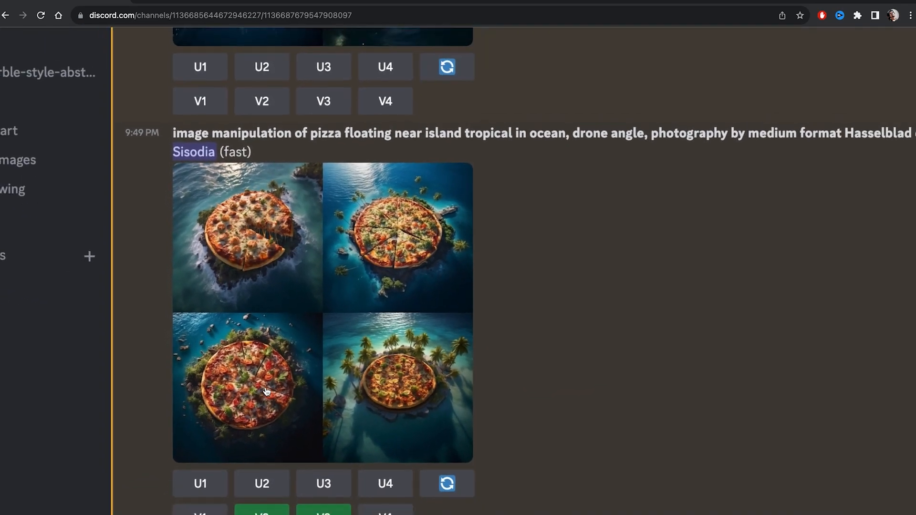
scroll(267, 392, down, 5)
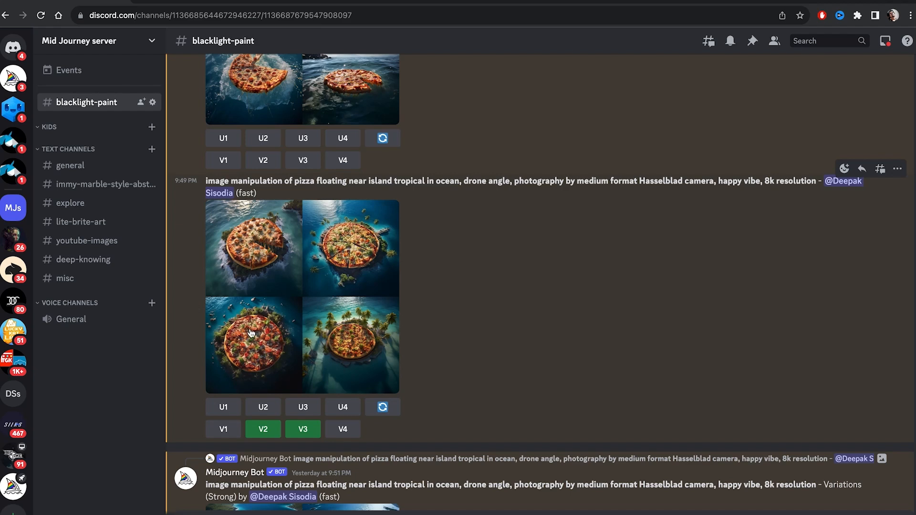
Step: Compare the first two sets of strong variations made from the tropical island pizza grid
scroll(361, 392, down, 5)
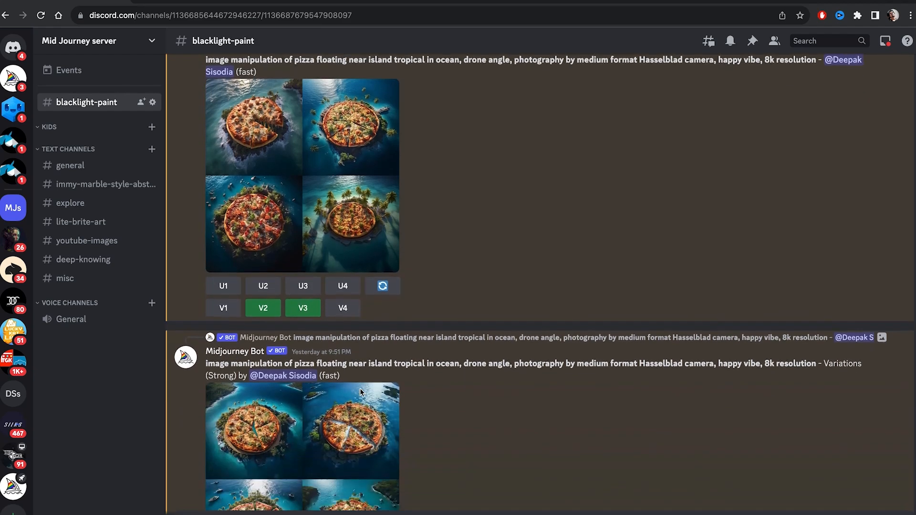
scroll(361, 393, down, 1)
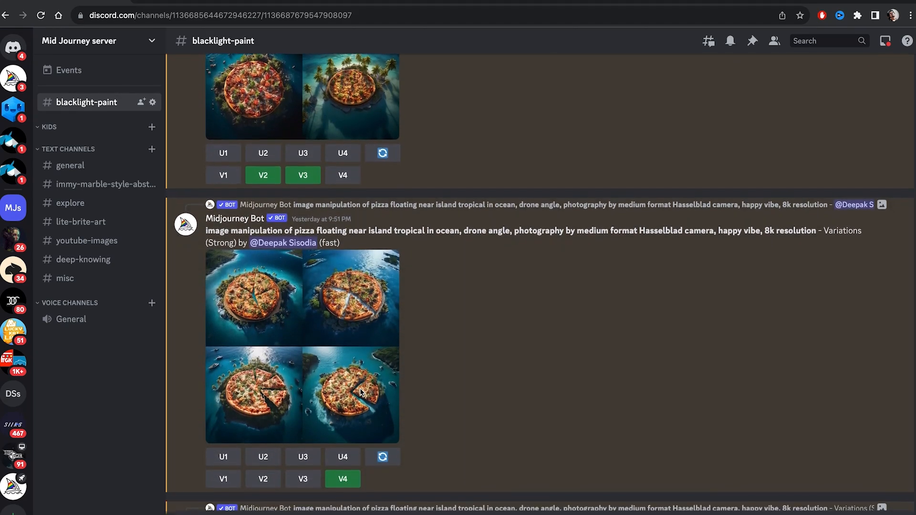
scroll(361, 393, up, 1)
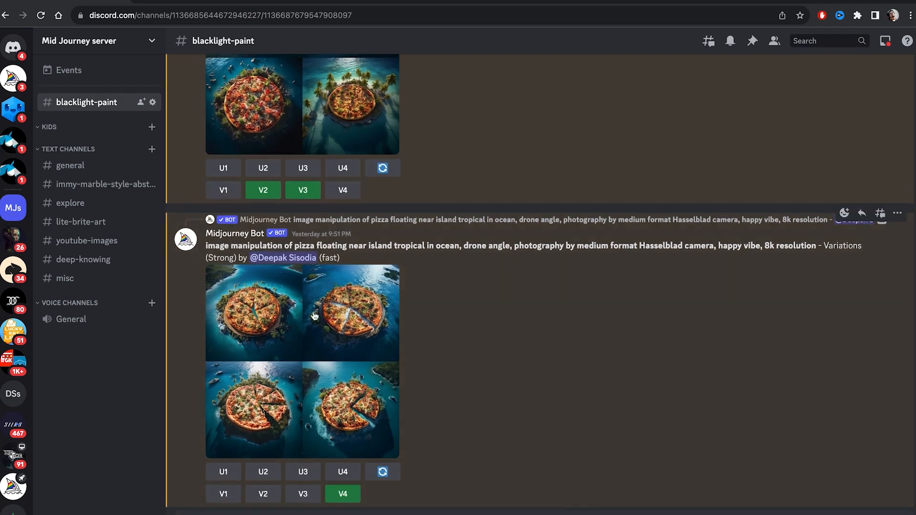
scroll(336, 414, down, 2)
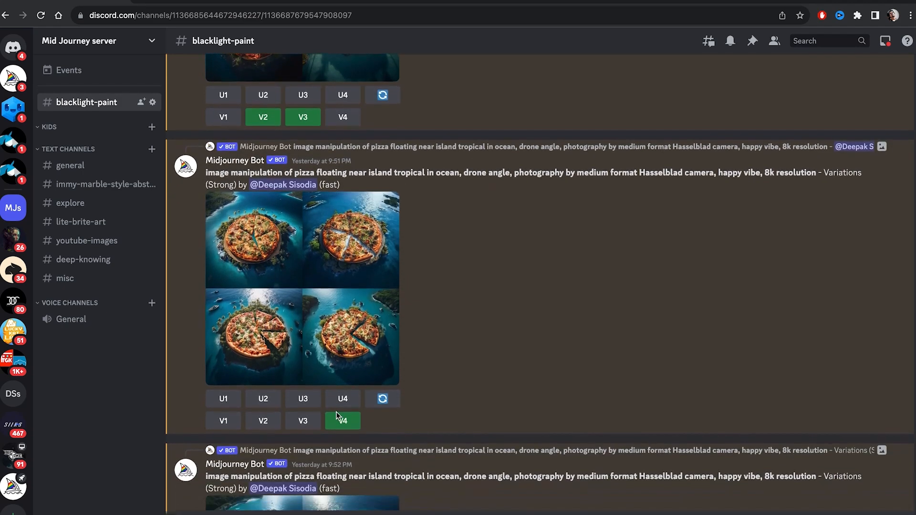
scroll(341, 329, down, 1)
scroll(341, 324, down, 1)
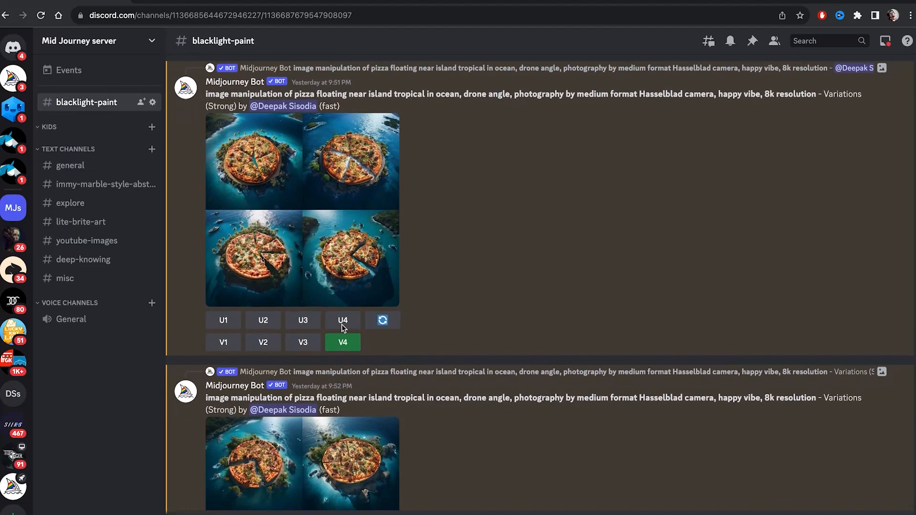
scroll(341, 324, down, 1)
scroll(331, 225, up, 1)
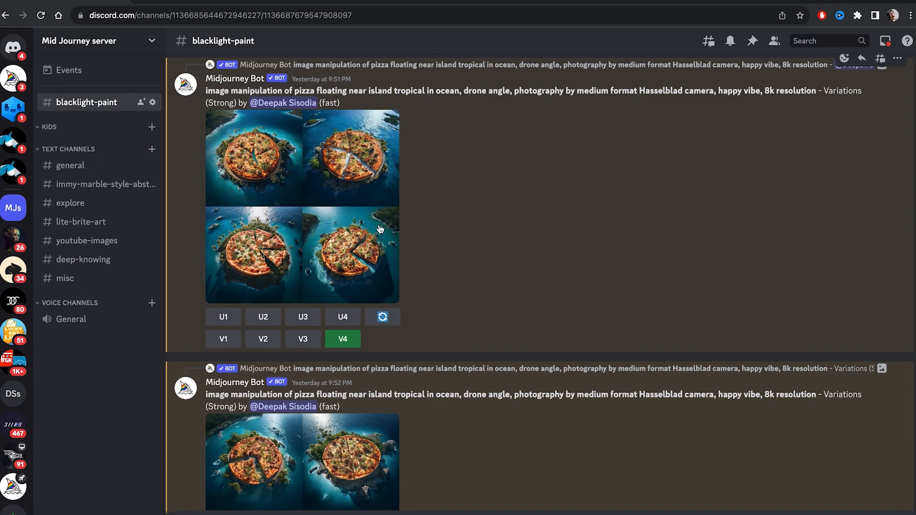
scroll(380, 230, down, 3)
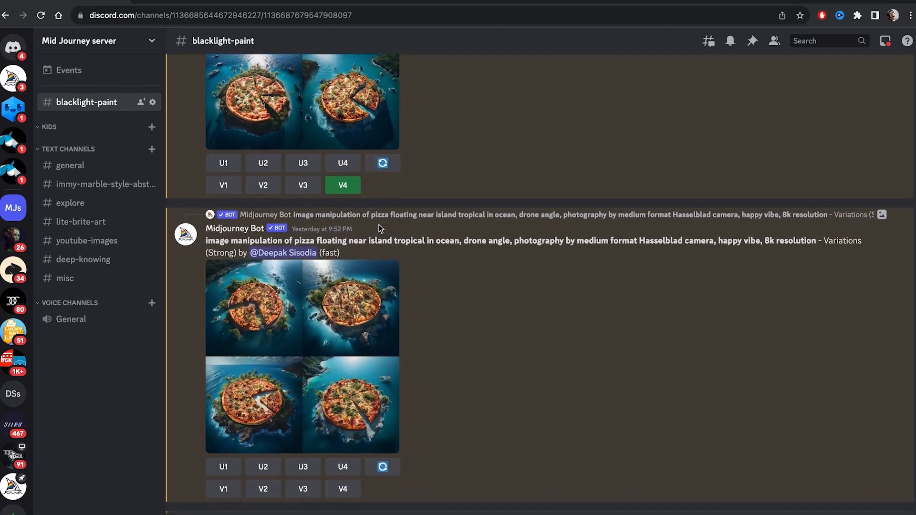
Step: Review the 9:53 PM and 9:55 PM tropical island variations, continuing to the single Image #4 result
scroll(264, 352, down, 6)
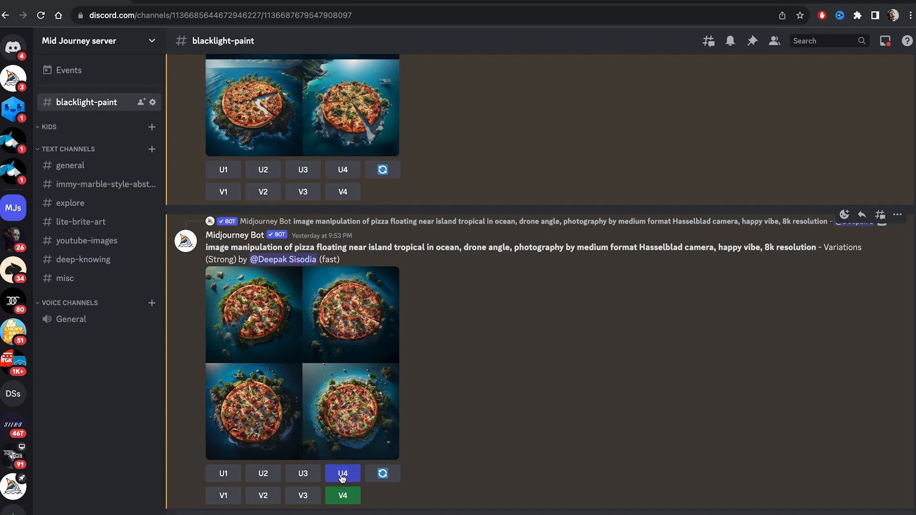
scroll(356, 403, down, 5)
scroll(356, 404, down, 1)
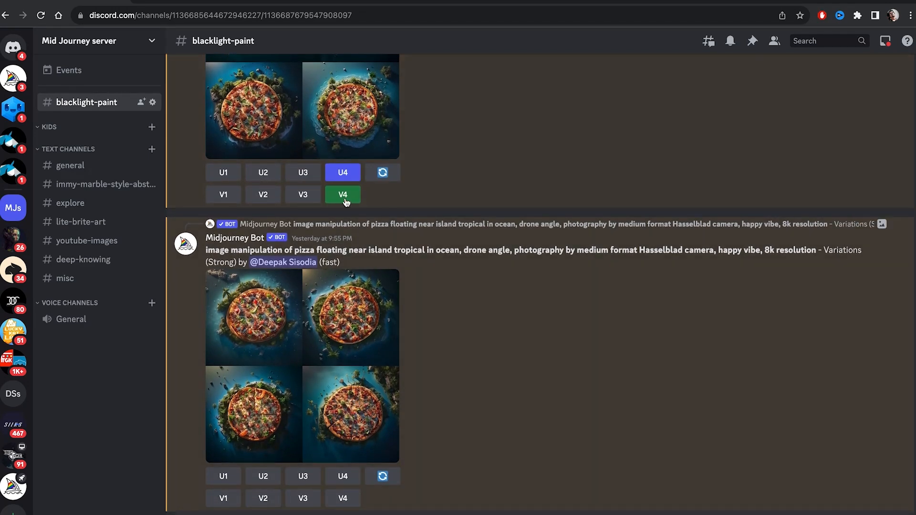
scroll(329, 393, down, 2)
scroll(328, 393, up, 3)
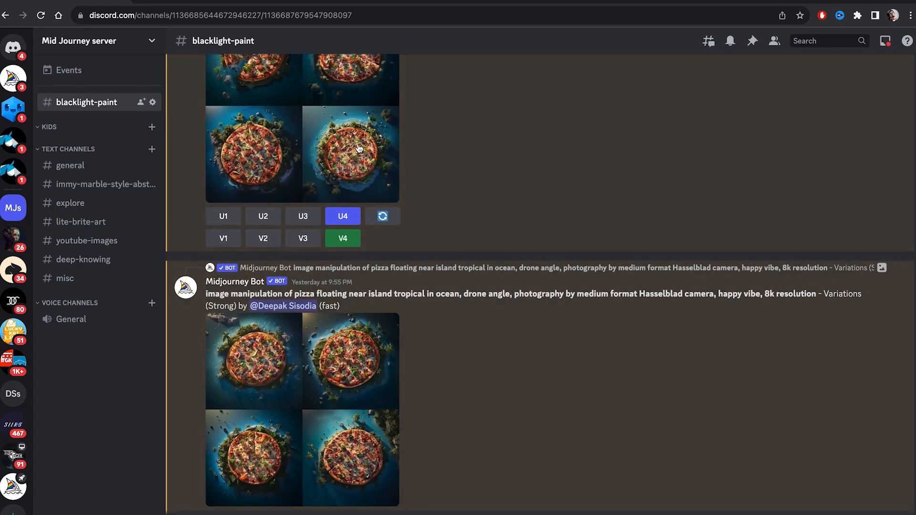
scroll(304, 329, down, 8)
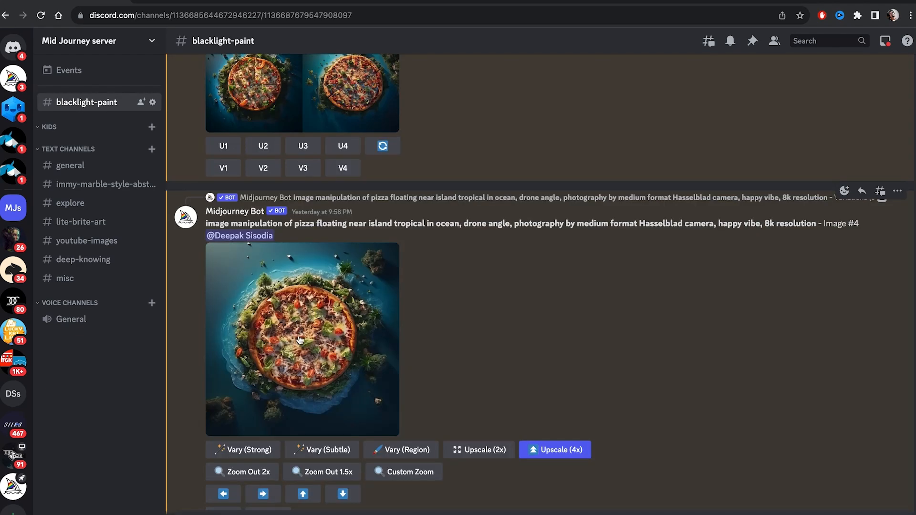
Step: View the tropical island pizza Image #4 enlarged, close it, and look at the "clean aqua green color transparent ocean" region variations
click(299, 340)
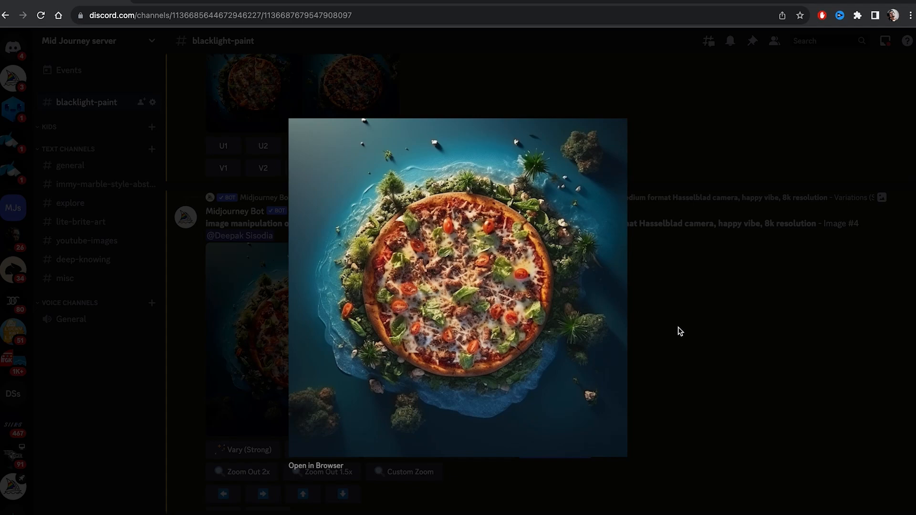
click(680, 331)
scroll(597, 364, down, 10)
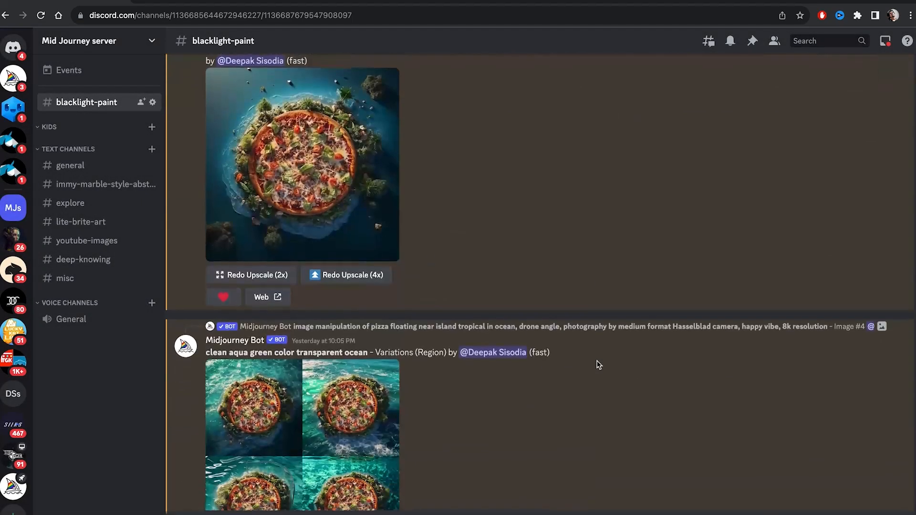
scroll(597, 364, up, 2)
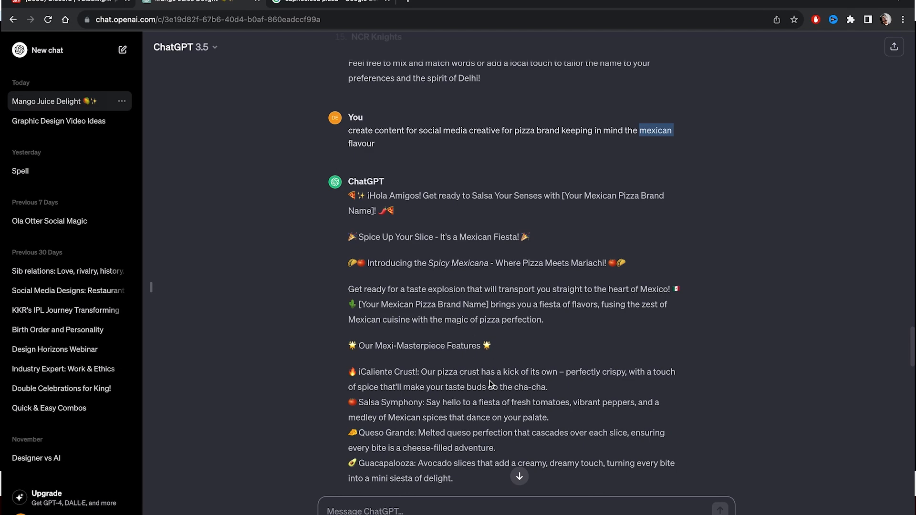
Step: Read the social media content ChatGPT wrote for the Mexican flavour of the pizza brand
scroll(490, 384, down, 1)
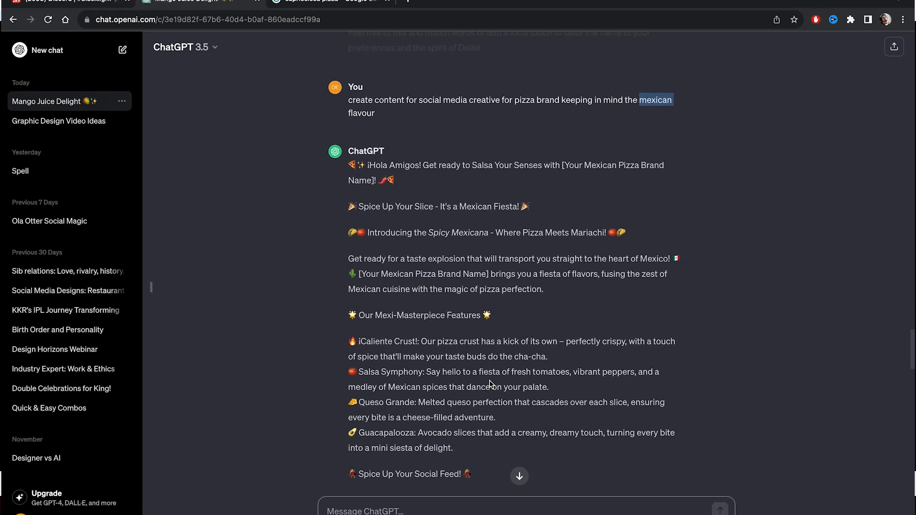
scroll(489, 384, down, 5)
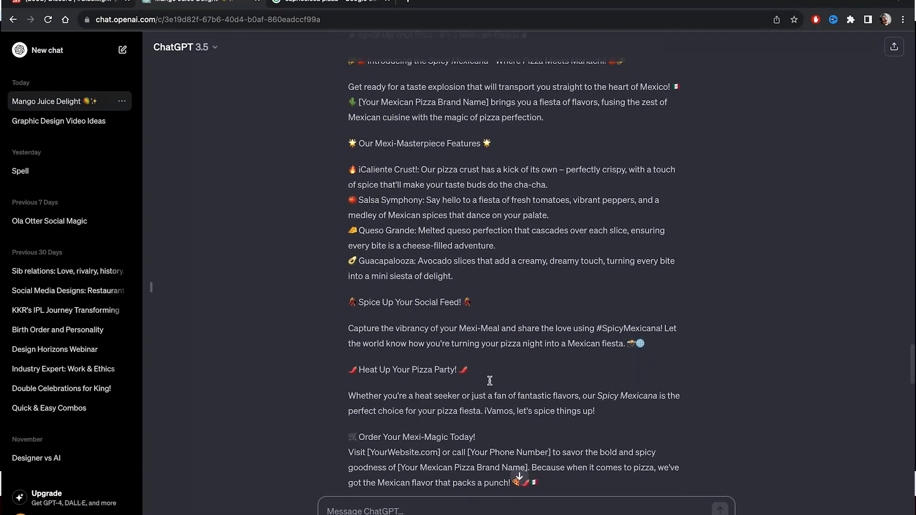
scroll(489, 380, up, 6)
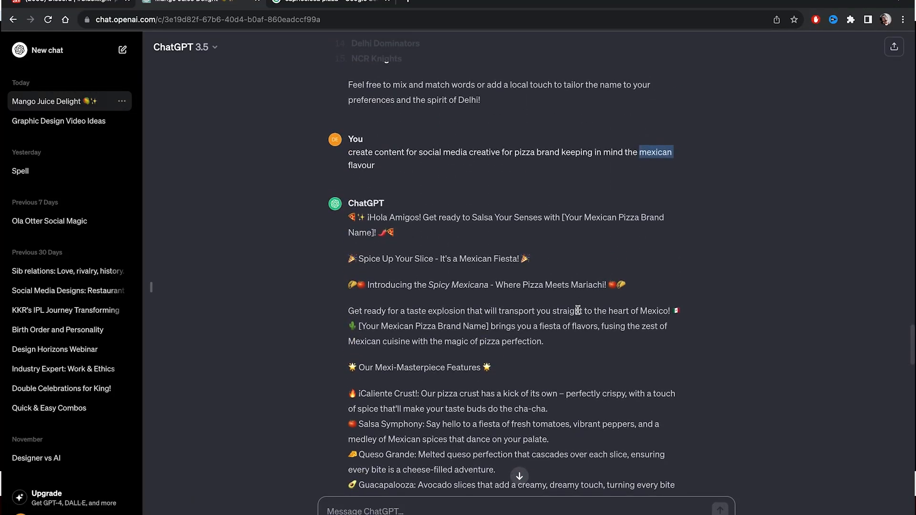
scroll(578, 310, down, 6)
Step: Read the capricciosa flavour content in the ChatGPT chat and highlight the phrase "Symphony of Tastes"
scroll(578, 313, down, 8)
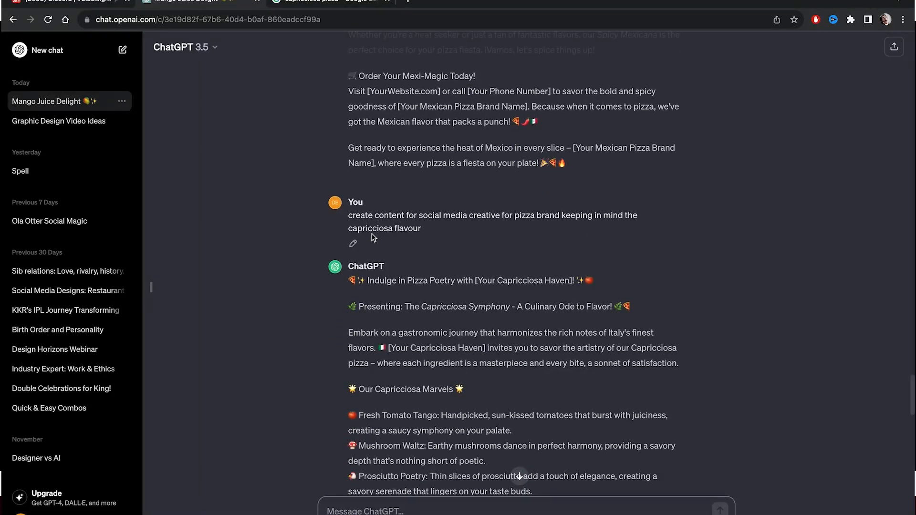
double_click(369, 229)
scroll(431, 138, down, 3)
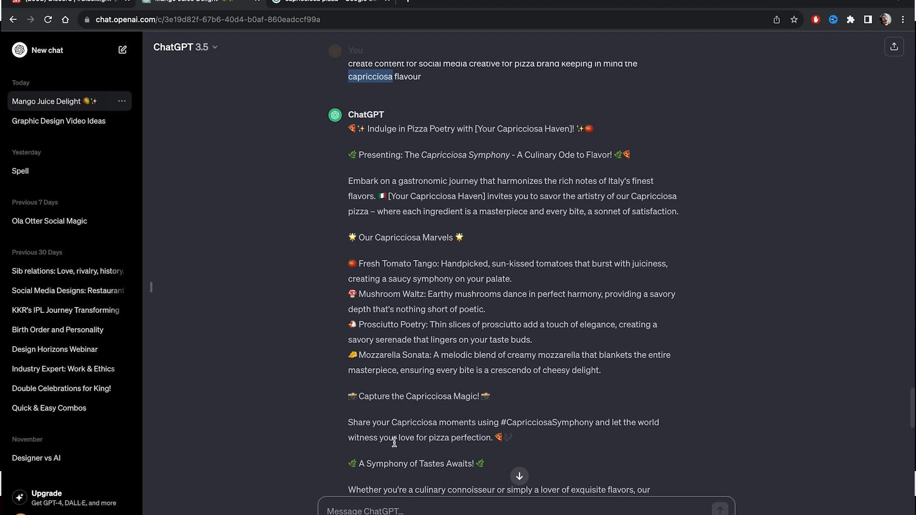
drag(367, 464, 403, 464)
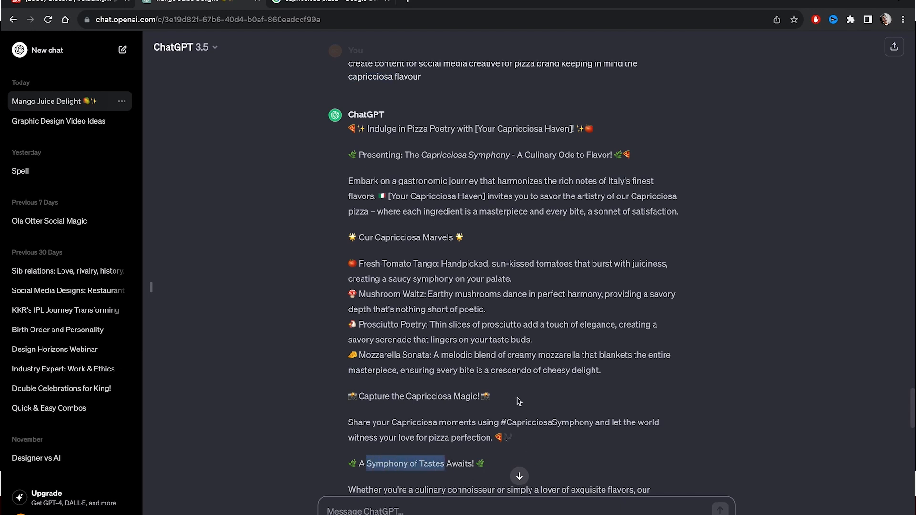
scroll(518, 402, down, 3)
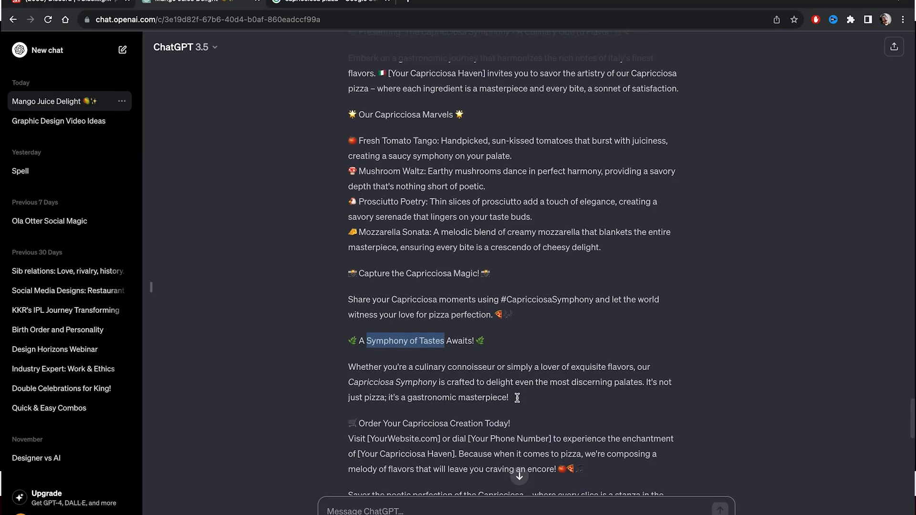
Step: Reread the capricciosa flavour copy in the ChatGPT chat and highlight the hashtag word "CapricciosaSymphony"
scroll(516, 398, up, 5)
scroll(516, 401, down, 1)
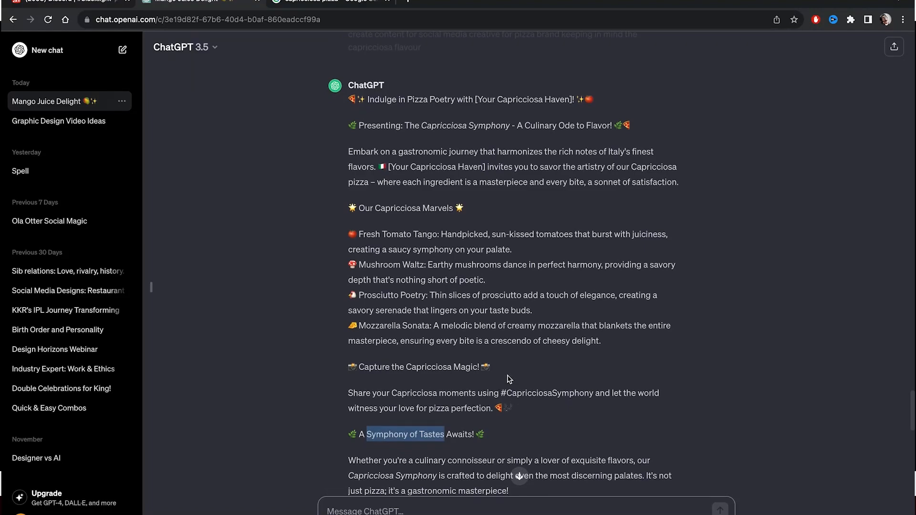
double_click(536, 392)
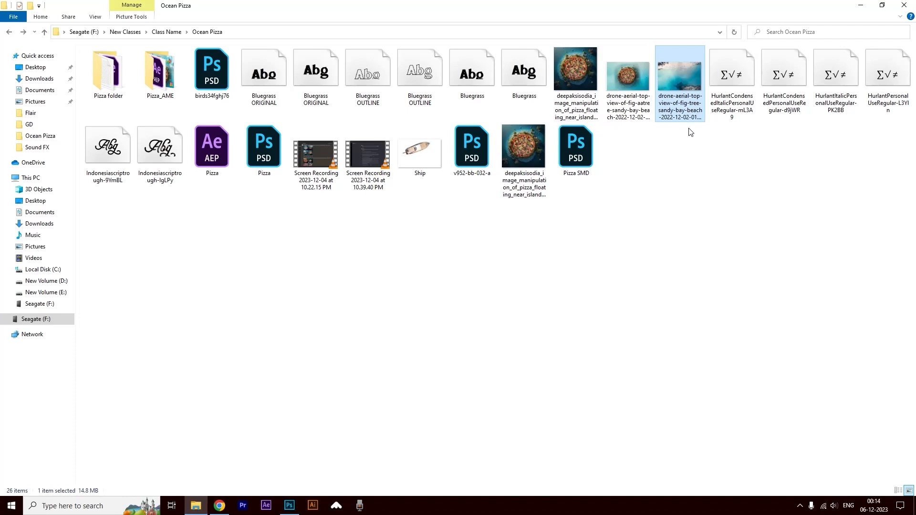
Step: Place the drone beach photo and the pizza island image from the Ocean Pizza folder into Pizza SMD in Photoshop
drag(681, 90, 427, 296)
key(alt+Tab)
key(alt+Tab)
drag(513, 143, 406, 291)
key(alt+Tab)
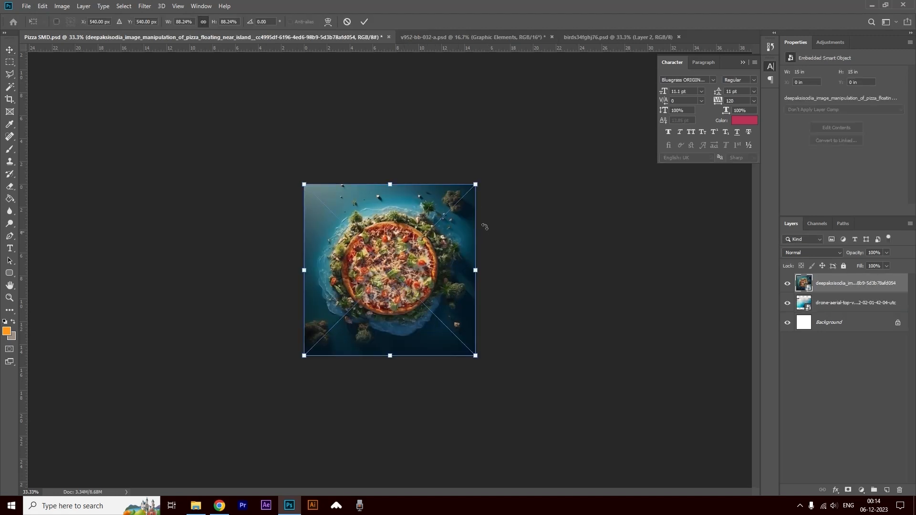
Step: Scale the placed pizza island image down to about 11.7 in square and position it at the canvas's lower centre
drag(474, 182, 436, 221)
drag(402, 280, 416, 280)
key(Return)
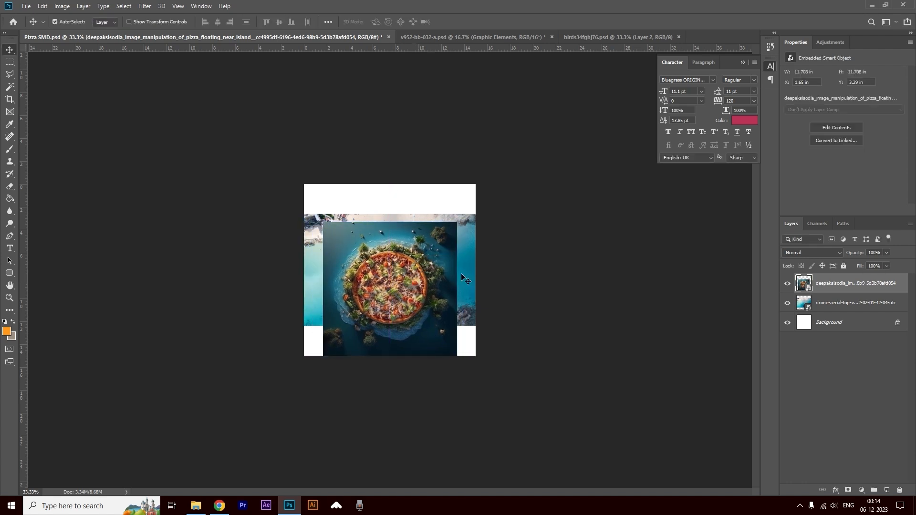
Step: Enlarge the beach photo behind the pizza island to about 254% and position it so clear turquoise water fills the canvas
click(467, 247)
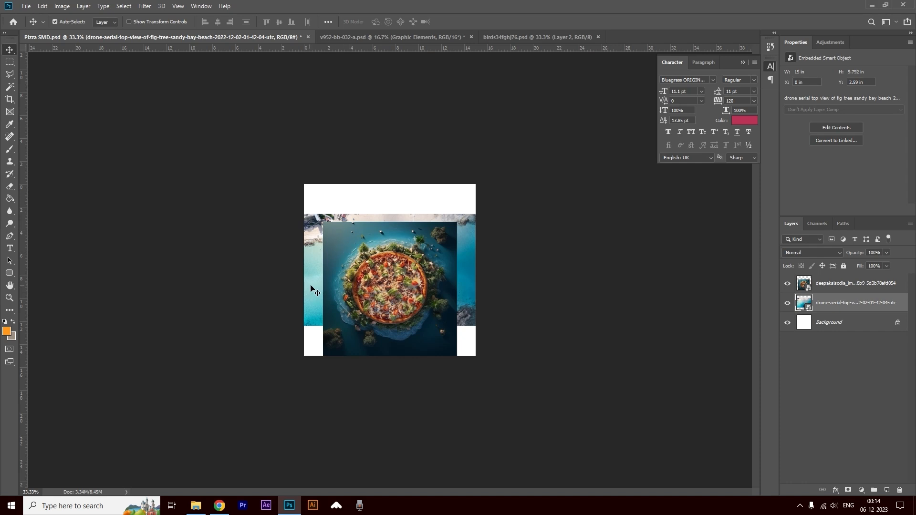
mouse_move(309, 288)
mouse_down()
mouse_move(338, 217)
mouse_move(308, 218)
mouse_move(307, 293)
mouse_up()
key(ctrl+t)
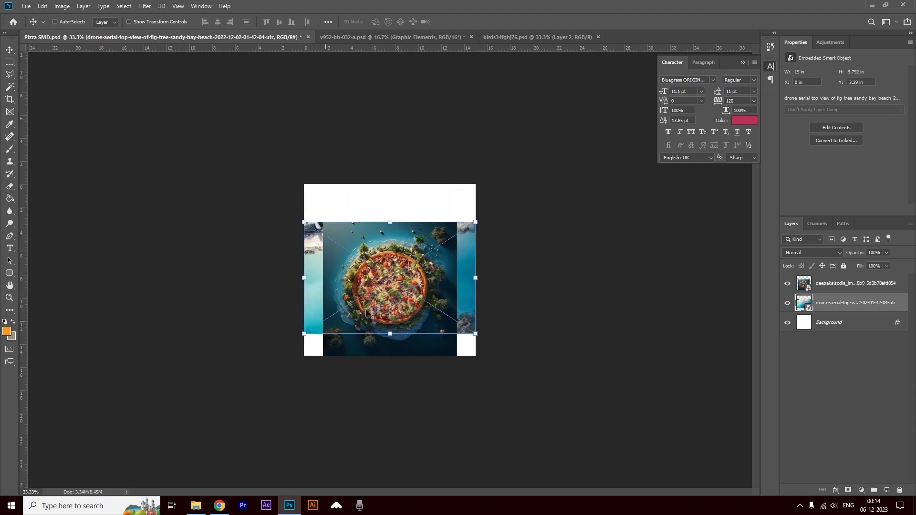
drag(476, 222, 639, 72)
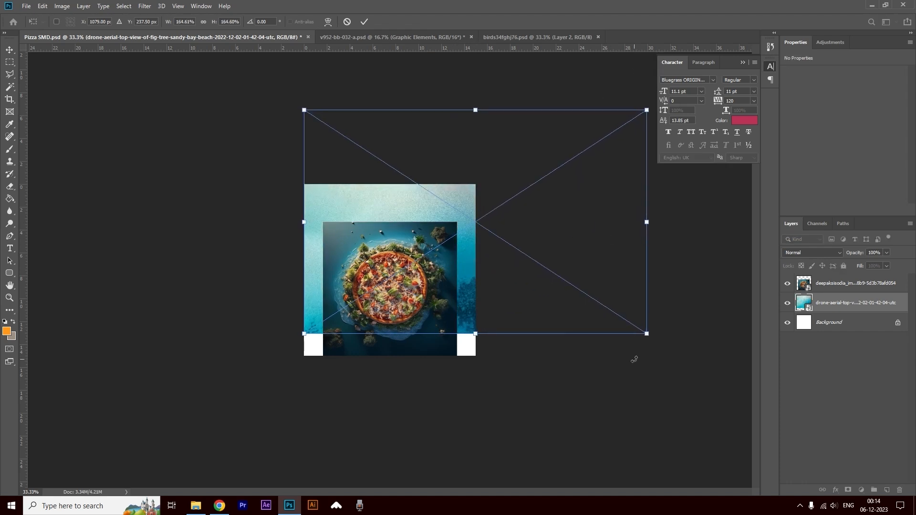
drag(648, 333, 784, 423)
drag(531, 302, 489, 271)
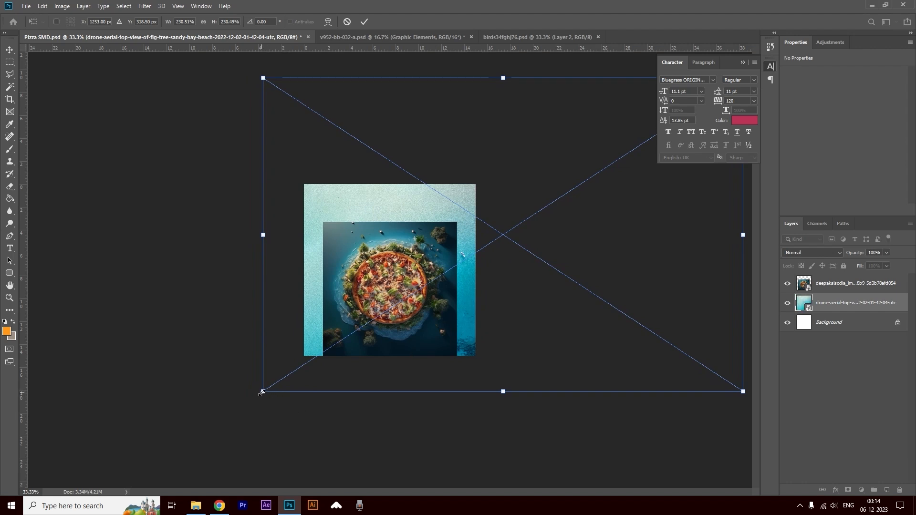
drag(261, 392, 212, 421)
drag(500, 312, 527, 310)
key(Return)
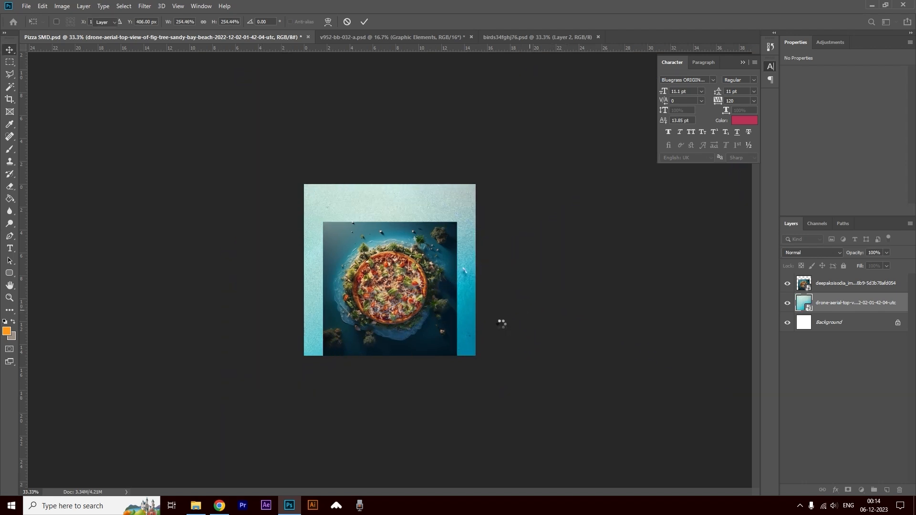
Step: Add a layer mask to the pizza island image and fade its outer edges with a black brush at 45% opacity
click(787, 284)
ctrl+click(445, 303)
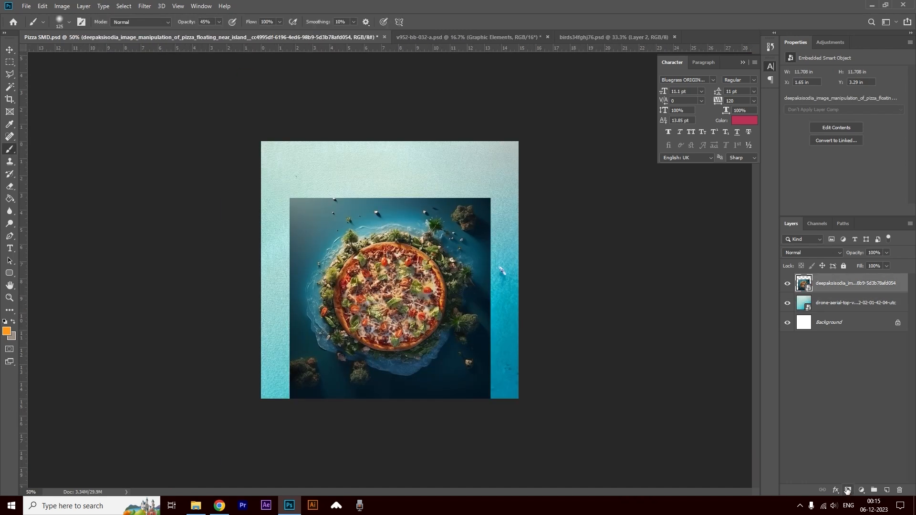
click(847, 490)
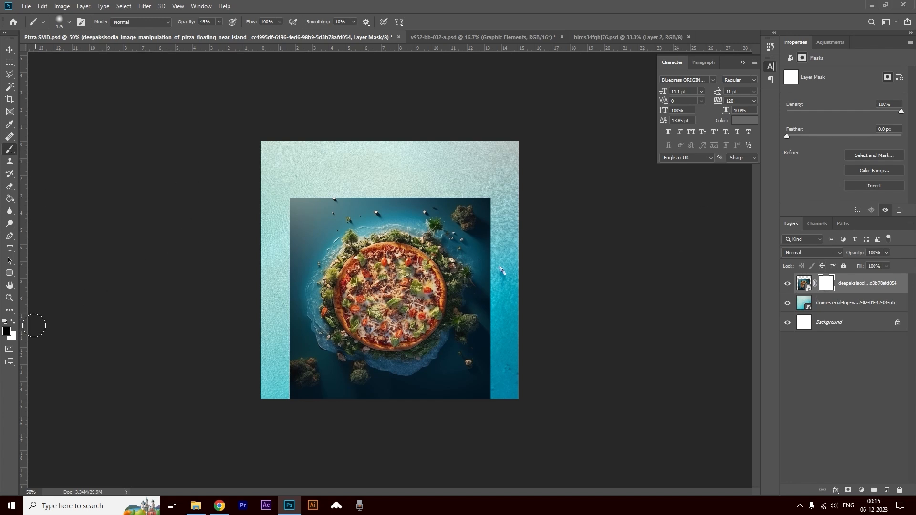
mouse_move(299, 186)
mouse_down()
mouse_move(278, 241)
mouse_move(324, 172)
mouse_move(267, 195)
mouse_move(416, 190)
mouse_move(369, 190)
mouse_move(460, 199)
mouse_move(497, 222)
mouse_move(489, 213)
mouse_move(492, 397)
mouse_up()
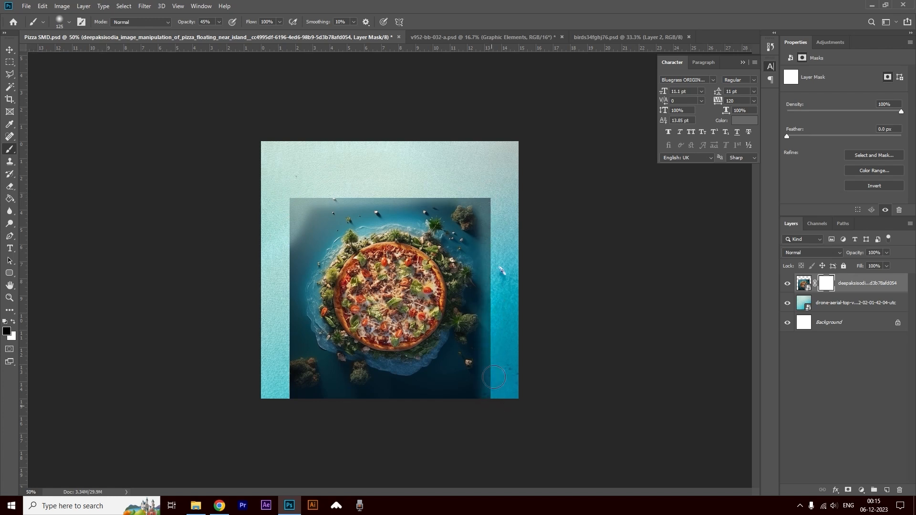
mouse_move(397, 403)
mouse_down()
mouse_move(290, 385)
mouse_move(277, 283)
mouse_move(284, 215)
mouse_move(288, 402)
mouse_move(283, 319)
mouse_move(297, 403)
mouse_move(327, 390)
mouse_move(298, 356)
mouse_move(318, 375)
mouse_move(300, 368)
mouse_move(280, 306)
mouse_move(280, 214)
mouse_move(303, 167)
mouse_move(280, 198)
mouse_move(511, 201)
mouse_move(500, 372)
mouse_up()
mouse_move(498, 389)
mouse_down()
mouse_move(280, 355)
mouse_move(293, 196)
mouse_move(520, 197)
mouse_up()
Step: Fade more of the dark water around the island on the mask, using 43% brush opacity and enlarging the brush to 400 px
click(218, 22)
drag(218, 33, 215, 33)
mouse_move(305, 188)
mouse_down()
mouse_move(495, 198)
mouse_move(495, 389)
mouse_move(260, 276)
mouse_move(284, 281)
mouse_move(283, 209)
mouse_move(364, 190)
mouse_move(506, 257)
mouse_up()
key(bracketright)
key(bracketright)
key(bracketright)
key(bracketright)
key(bracketright)
key(bracketright)
mouse_move(505, 215)
mouse_down()
mouse_move(477, 196)
mouse_move(335, 192)
mouse_move(287, 371)
mouse_move(334, 418)
mouse_move(434, 419)
mouse_move(515, 247)
mouse_move(519, 296)
mouse_up()
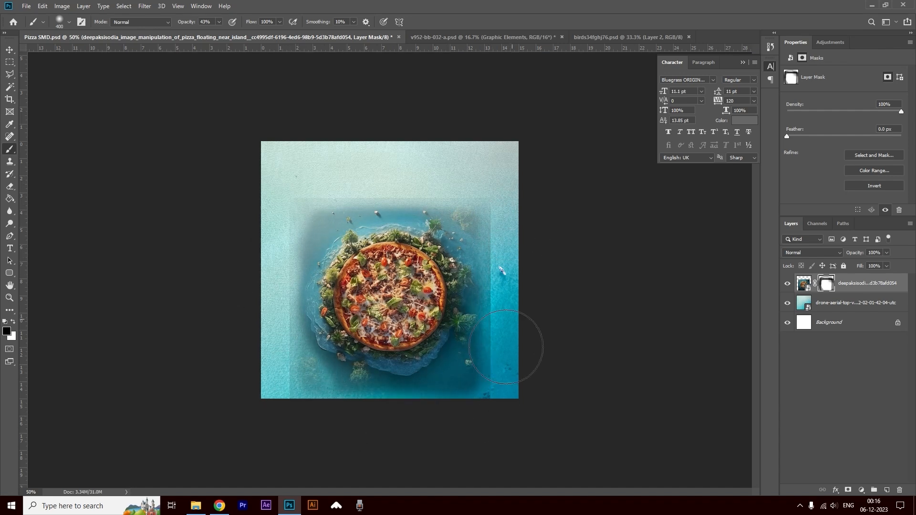
Step: Mask out the remaining rectangular edges of the island image with a 300 px brush at 77% opacity
click(218, 22)
drag(220, 33, 235, 33)
key(bracketleft)
key(bracketleft)
key(bracketleft)
mouse_move(303, 220)
mouse_down()
mouse_move(268, 372)
mouse_move(496, 229)
mouse_move(251, 239)
mouse_up()
key(bracketright)
key(bracketright)
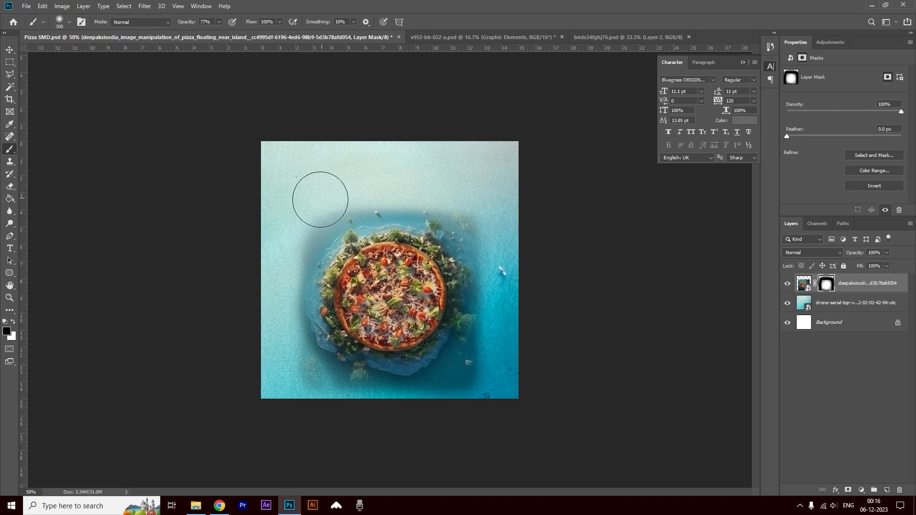
drag(315, 202, 284, 361)
Step: Soften the water around the island on the mask at 21% brush opacity, and paint the pizza area back in with white
click(220, 22)
drag(219, 33, 194, 33)
mouse_move(289, 348)
mouse_down()
mouse_move(341, 396)
mouse_move(507, 358)
mouse_move(415, 192)
mouse_move(485, 316)
mouse_move(436, 218)
mouse_move(457, 216)
mouse_move(445, 199)
mouse_move(457, 204)
mouse_move(485, 355)
mouse_up()
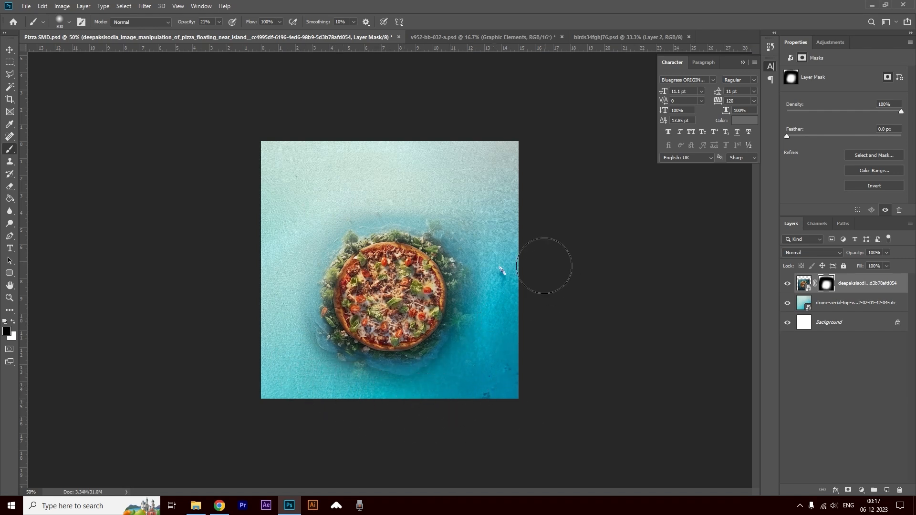
key(x)
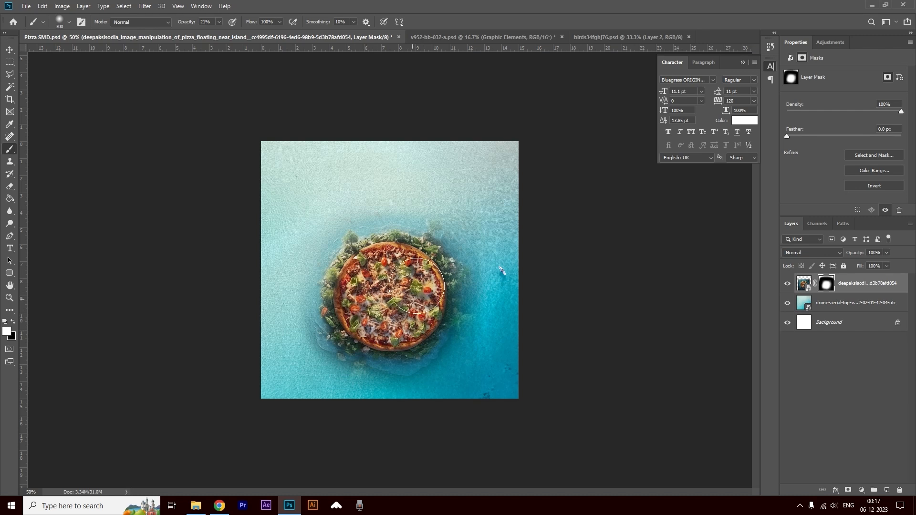
mouse_move(365, 312)
mouse_down()
mouse_move(352, 291)
mouse_move(368, 272)
mouse_up()
Step: Scale the masked pizza island up to about 106.5% and keep it centred horizontally on the canvas
click(10, 49)
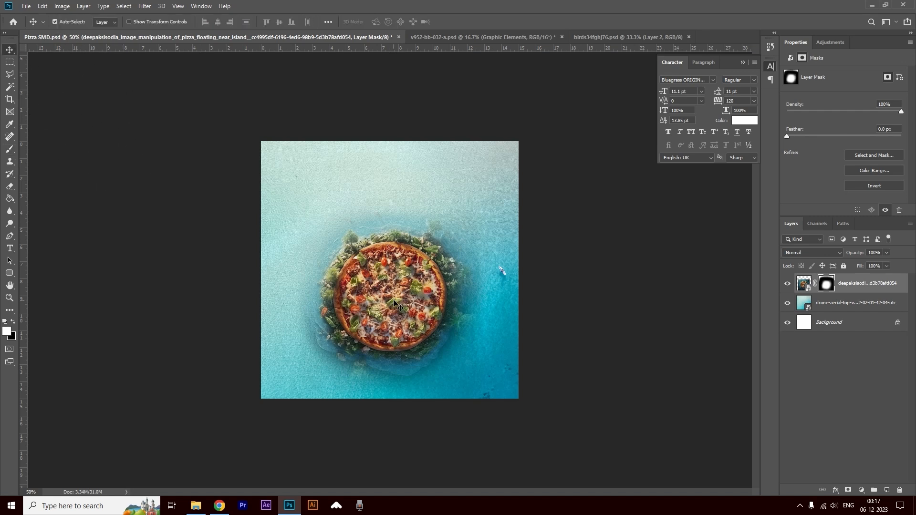
key(ctrl+t)
drag(491, 401, 503, 413)
drag(411, 316, 405, 315)
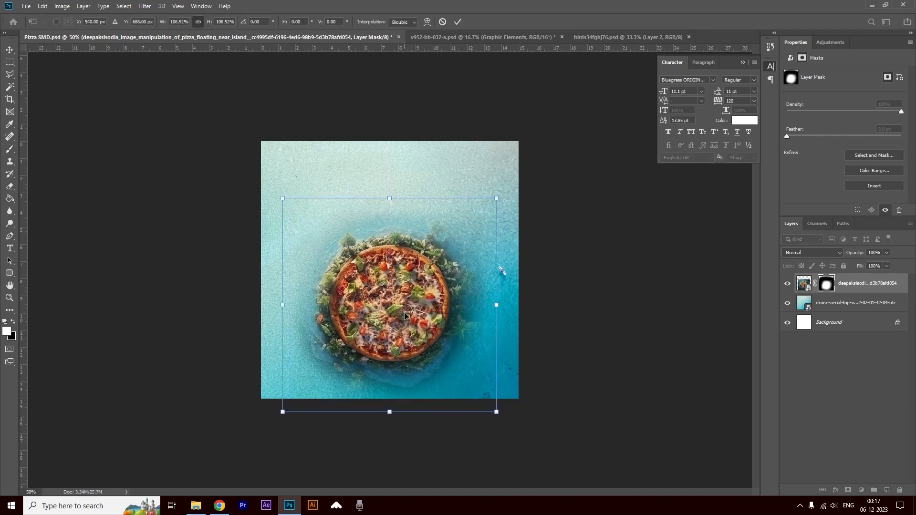
key(Return)
Step: Place the Ship image from the Ocean Pizza folder, about 1.9 in wide, in the water at the island's lower left
click(196, 505)
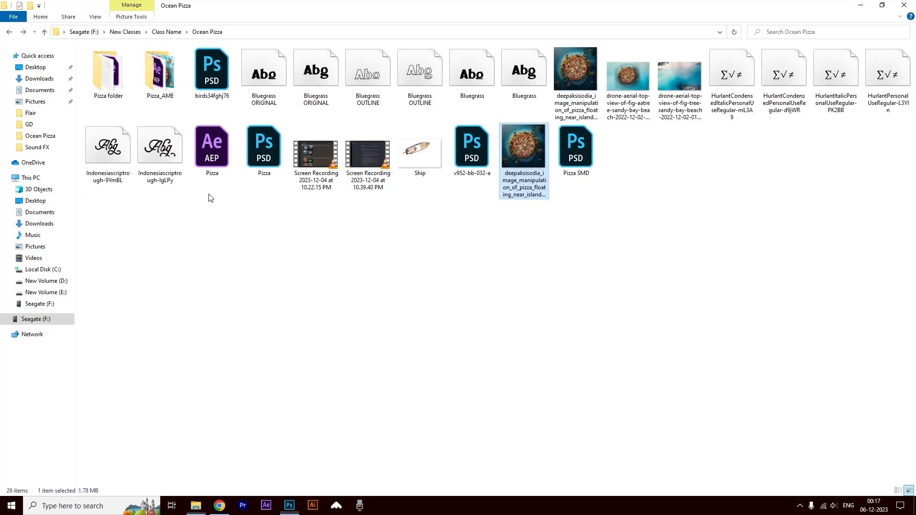
drag(398, 155, 338, 340)
key(alt+Tab)
drag(382, 275, 330, 329)
key(Return)
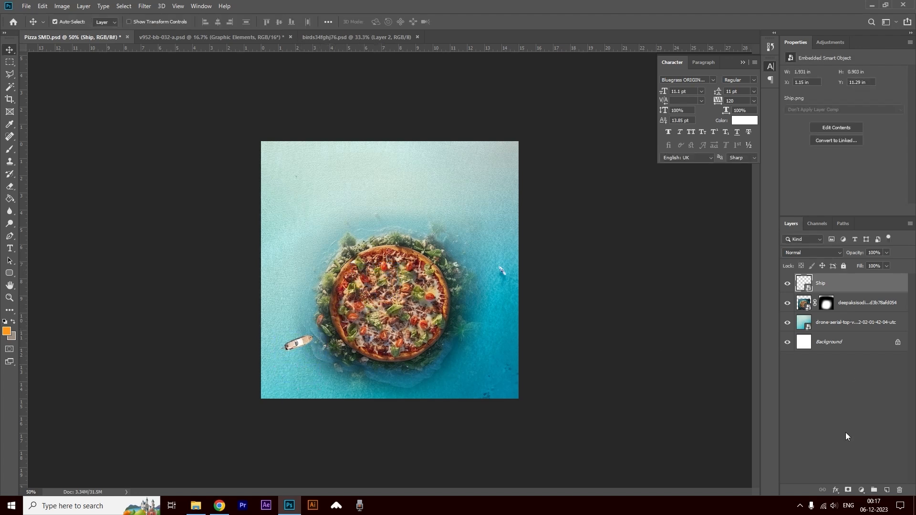
Step: Add a dark teal Multiply drop shadow to the ship with about 42% opacity and about 25 px distance
click(834, 491)
click(845, 485)
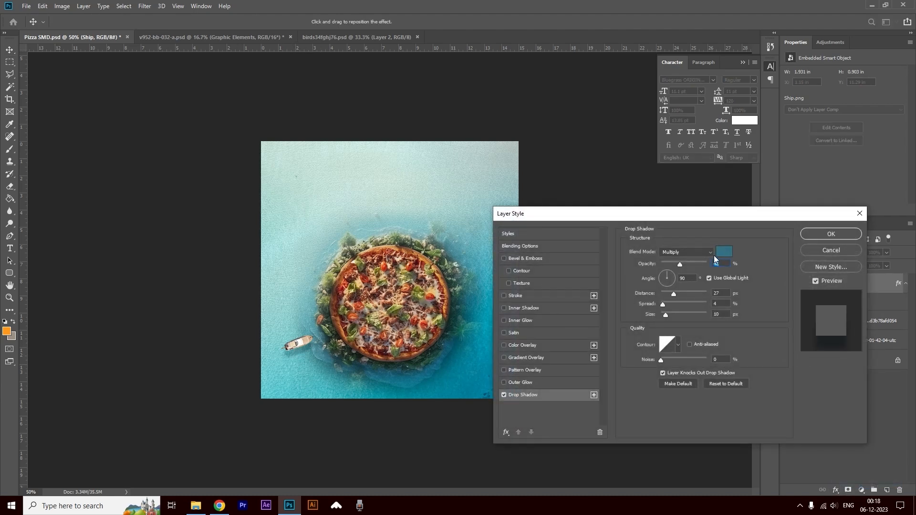
click(724, 251)
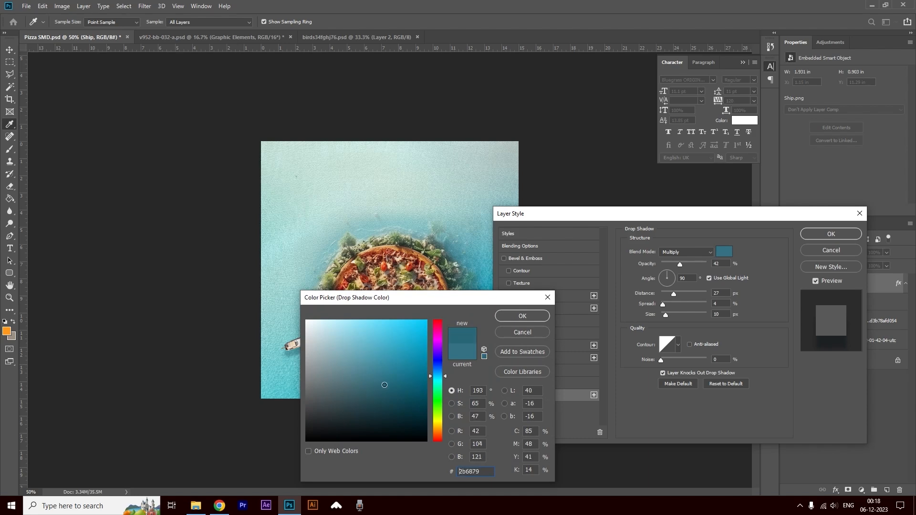
click(522, 315)
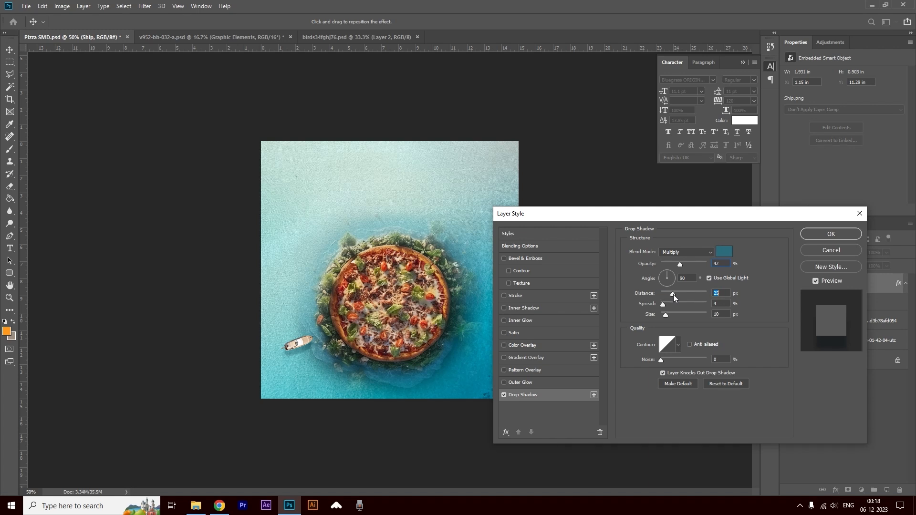
click(680, 262)
click(818, 235)
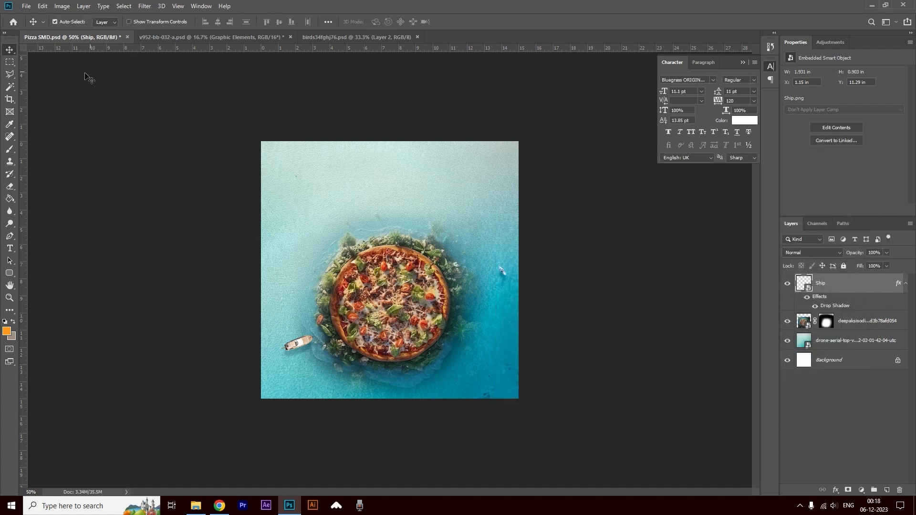
click(586, 411)
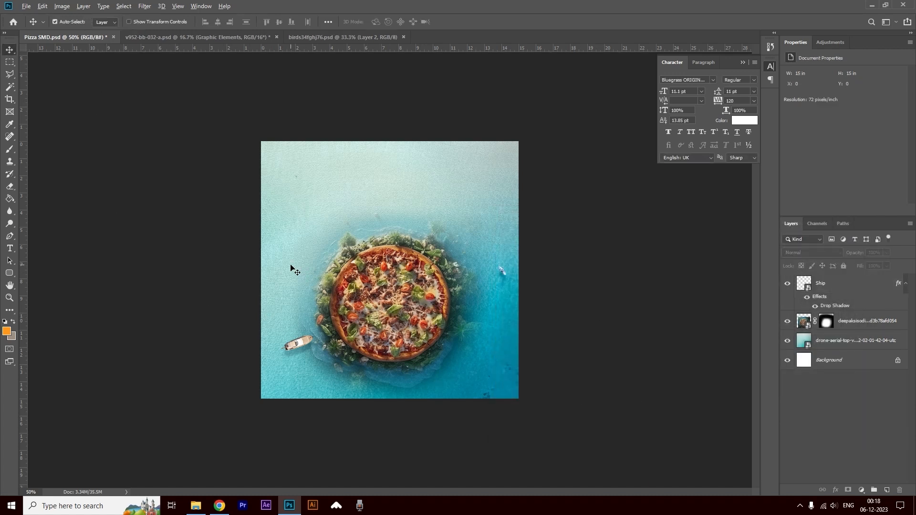
Step: Copy the cloud Graphic Elements layer from the v952-bb-032-a file into Pizza SMD and convert it to a smart object
key(alt+Tab)
click(577, 154)
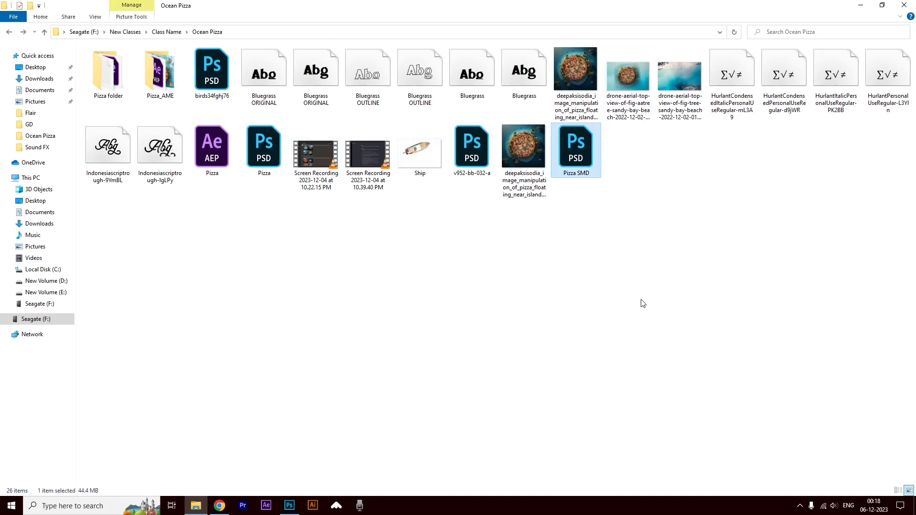
double_click(475, 147)
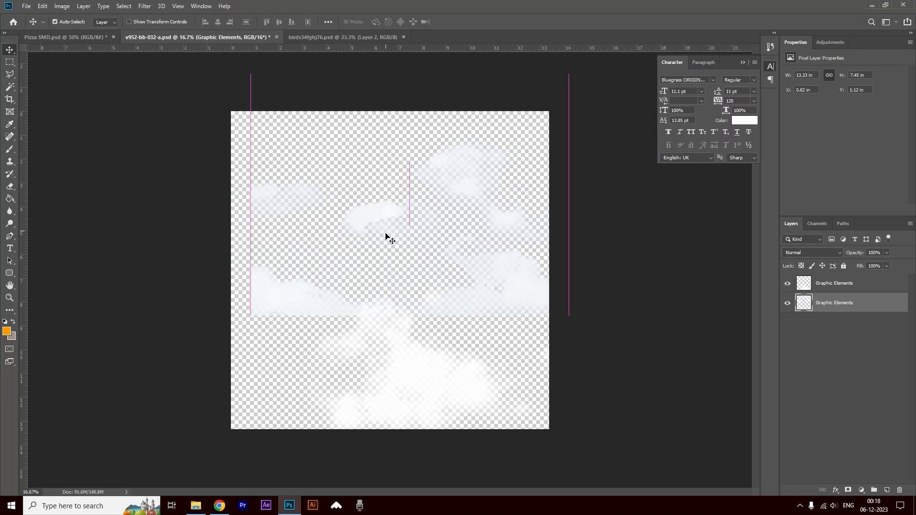
drag(384, 220, 484, 234)
click(448, 195)
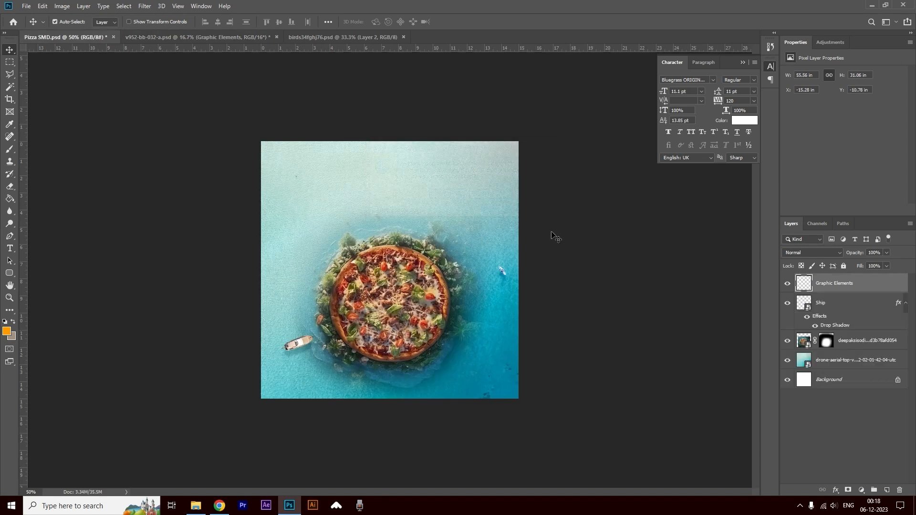
right_click(848, 283)
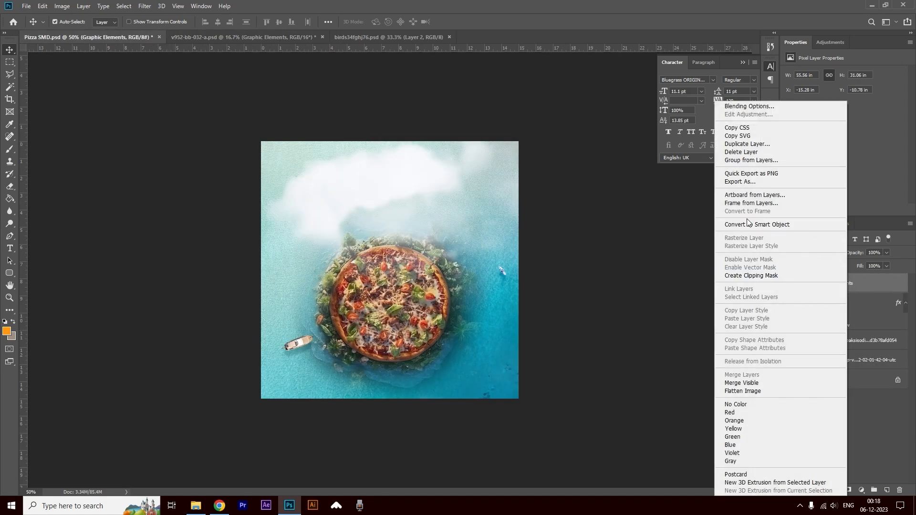
click(747, 224)
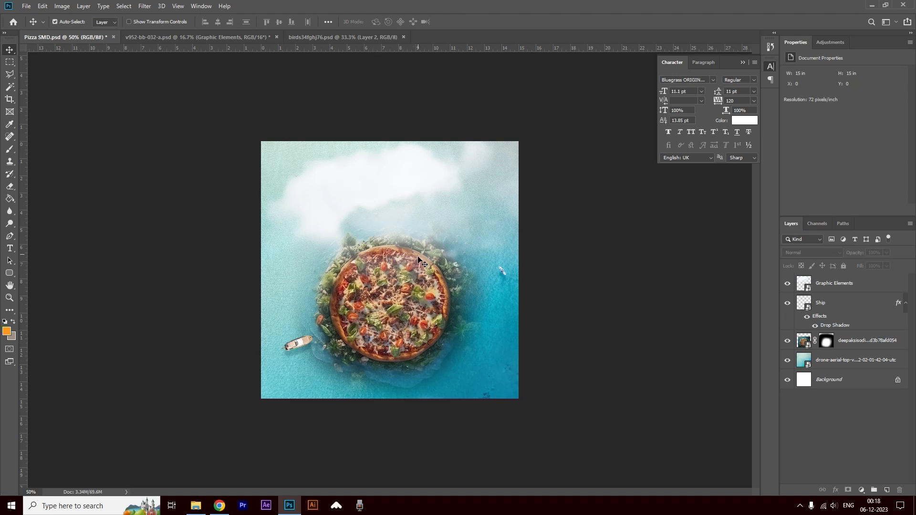
Step: Shrink and rotate the clouds, position them over the canvas's upper-right corner, and duplicate the cloud layer
key(ctrl+minus)
key(ctrl+minus)
key(ctrl+minus)
key(ctrl+minus)
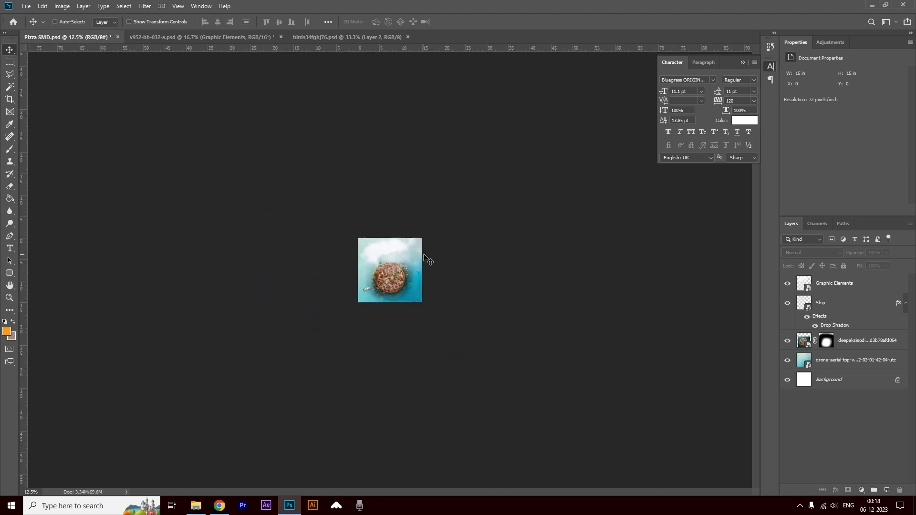
click(391, 261)
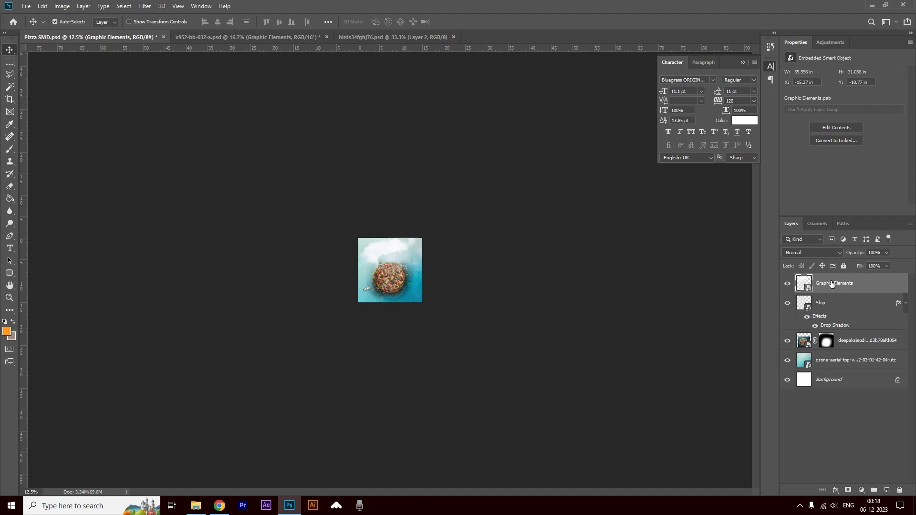
key(ctrl+t)
drag(530, 189, 413, 187)
ctrl+click(422, 282)
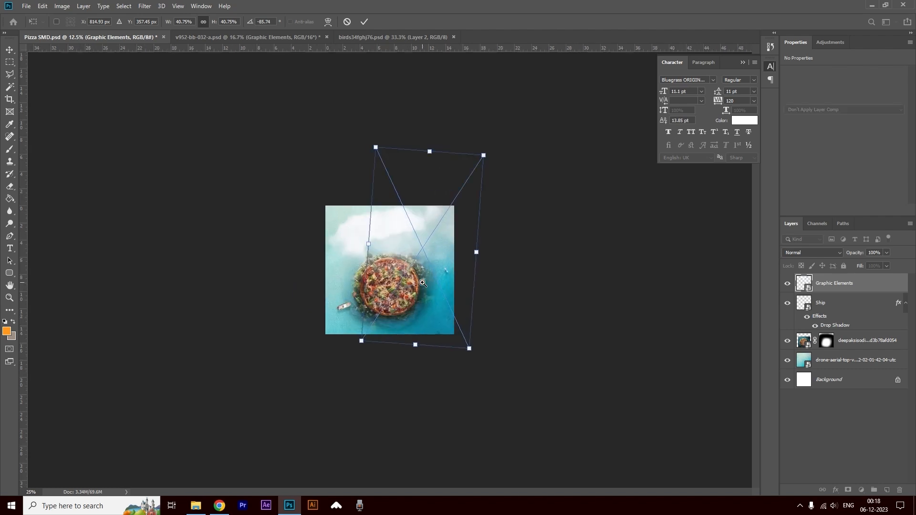
drag(477, 252, 433, 249)
drag(416, 267, 469, 252)
drag(508, 240, 510, 202)
drag(441, 223, 419, 218)
key(Return)
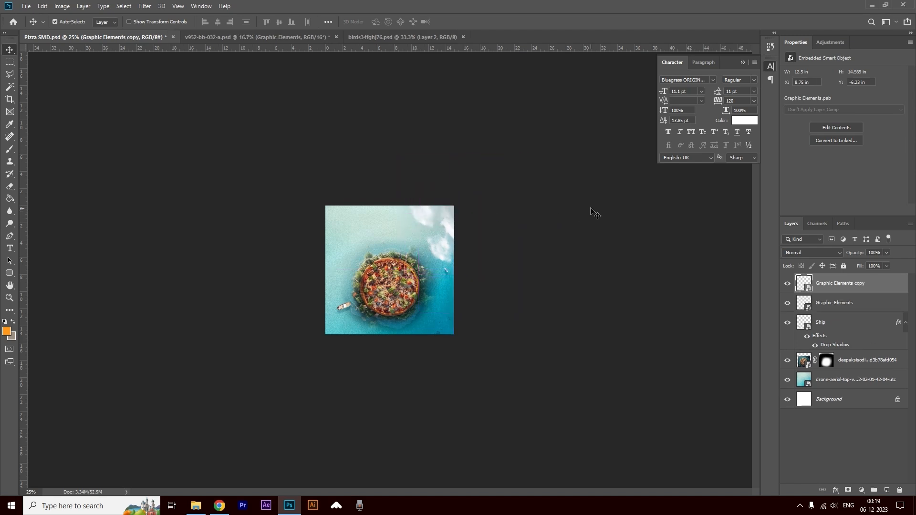
click(564, 296)
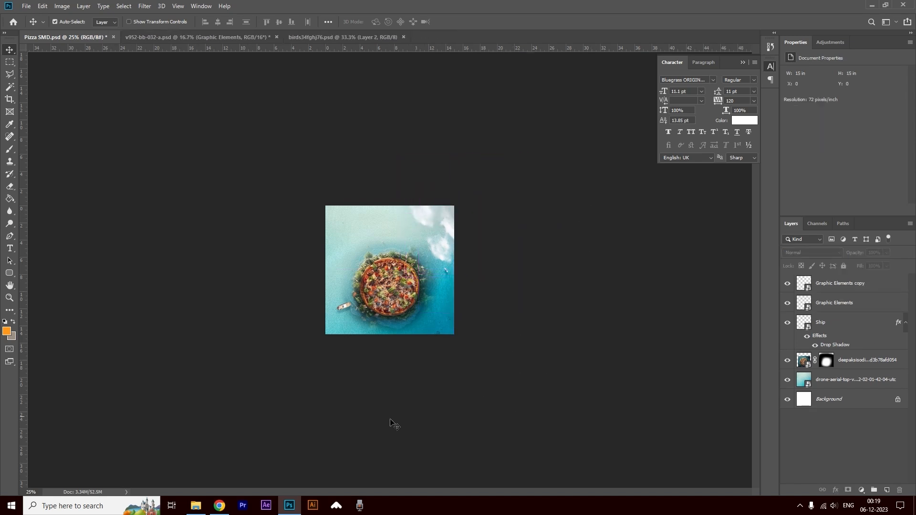
Step: Bring the fluffy white cloud layer from the v952-bb-032-a file into Pizza SMD and convert it to a smart object
click(263, 37)
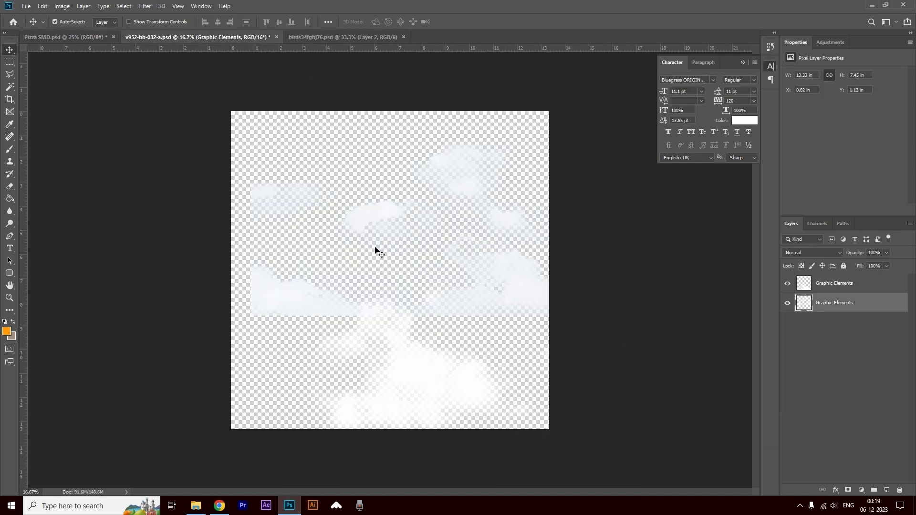
click(427, 383)
drag(427, 383, 360, 273)
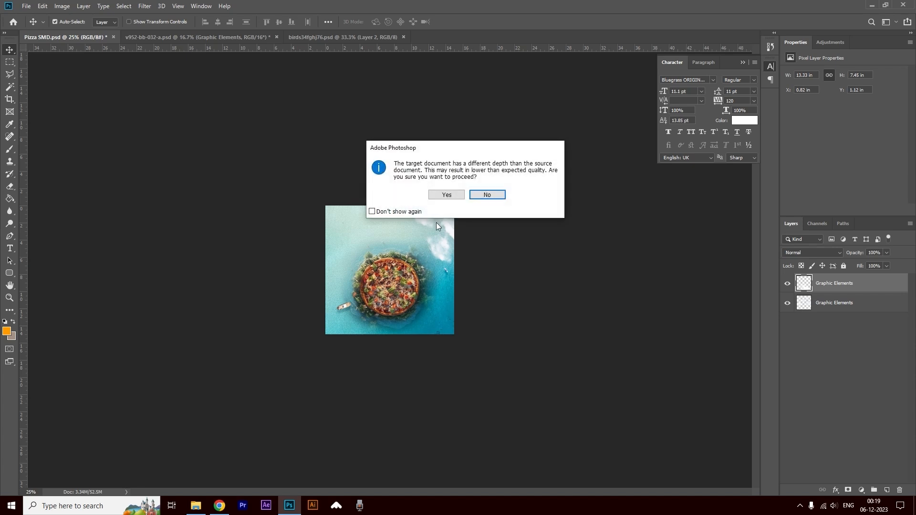
click(446, 195)
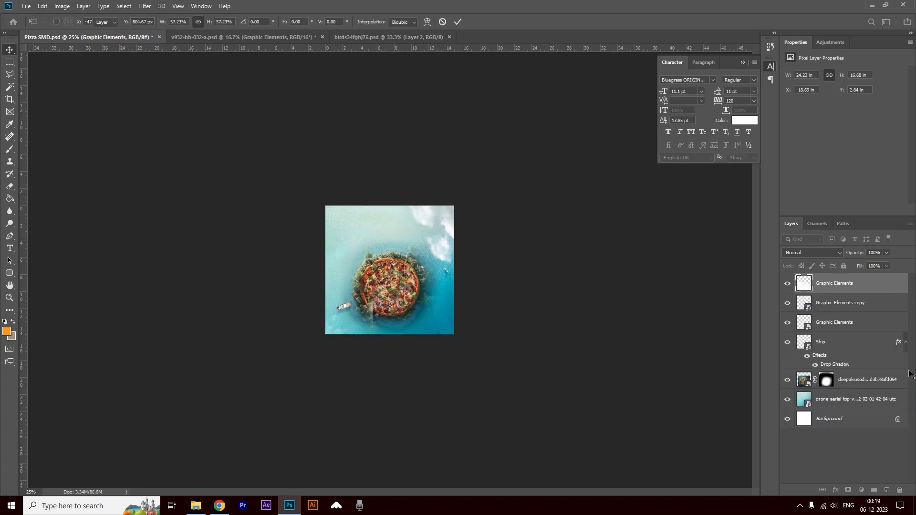
right_click(838, 286)
click(744, 230)
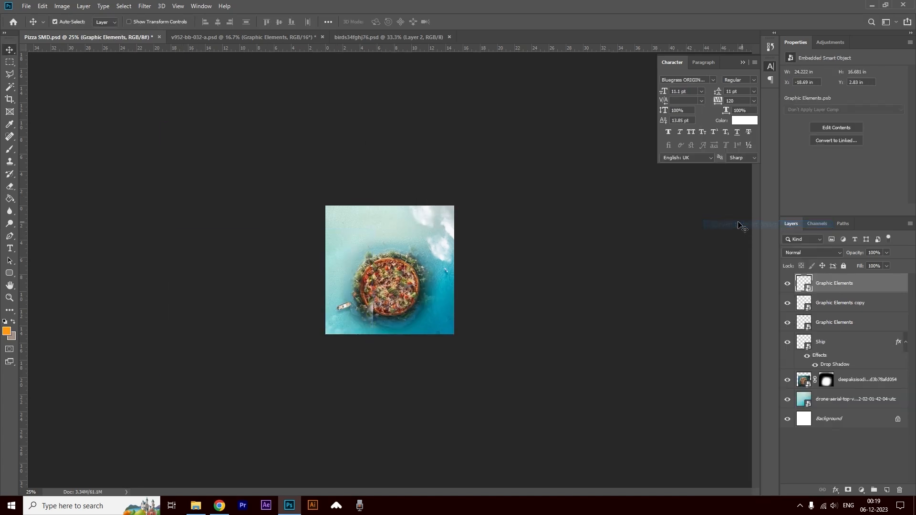
Step: Scale the new fluffy clouds to about 63%, rotate them about 89 degrees, and place them along the canvas's upper-left edge
key(ctrl+t)
drag(371, 229, 302, 277)
drag(255, 304, 307, 256)
key(Return)
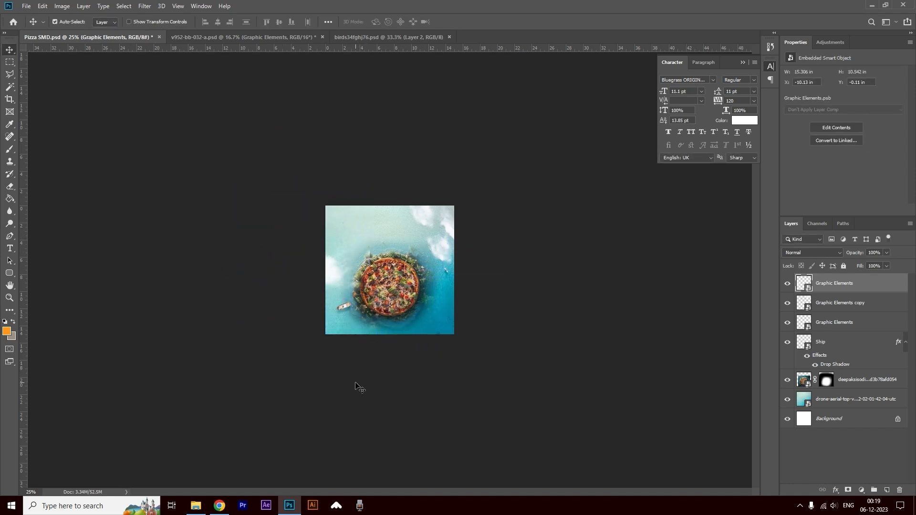
key(ctrl+t)
drag(363, 293, 306, 375)
drag(302, 259, 335, 268)
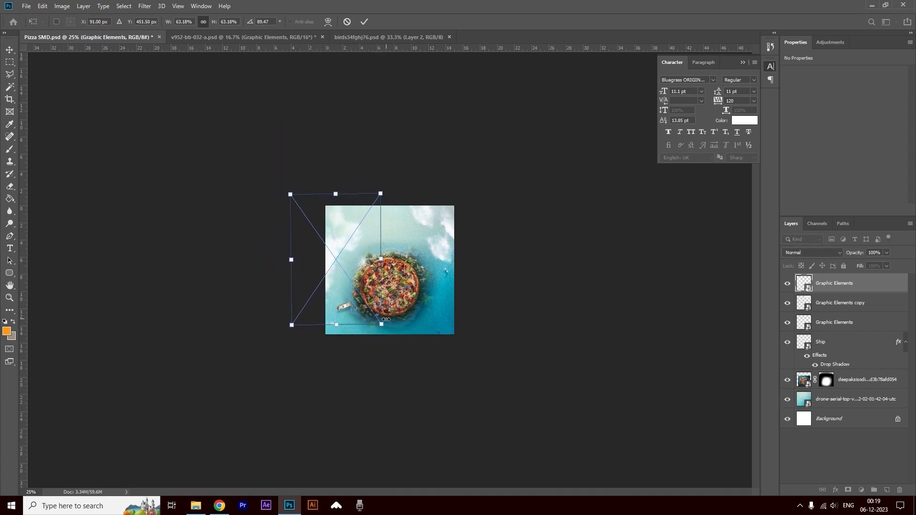
key(Return)
click(593, 258)
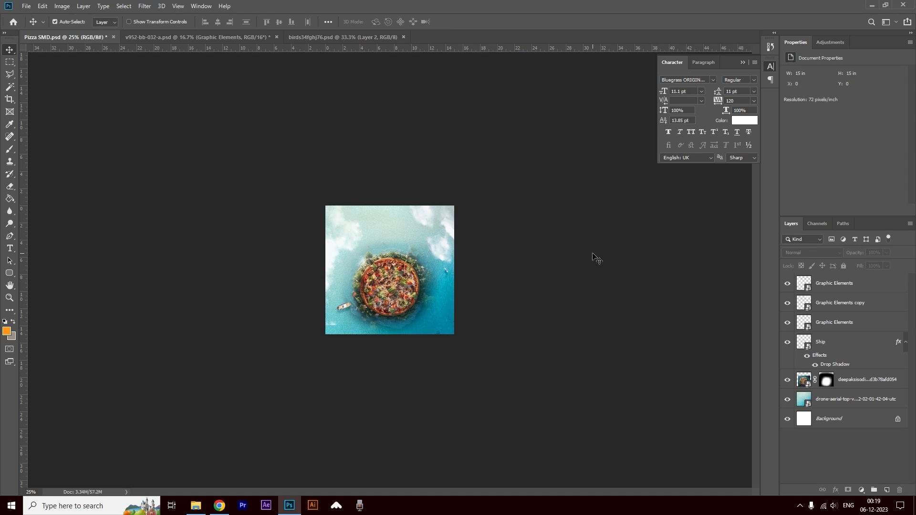
Step: Duplicate the left-edge clouds into the canvas's lower-left corner and adjust their positions so they only partly enter the image
click(442, 248)
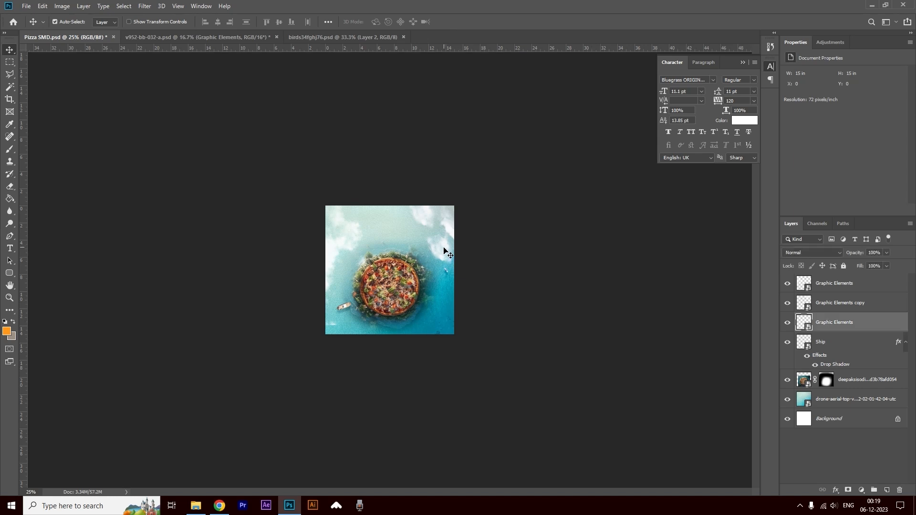
click(348, 243)
drag(332, 255, 342, 361)
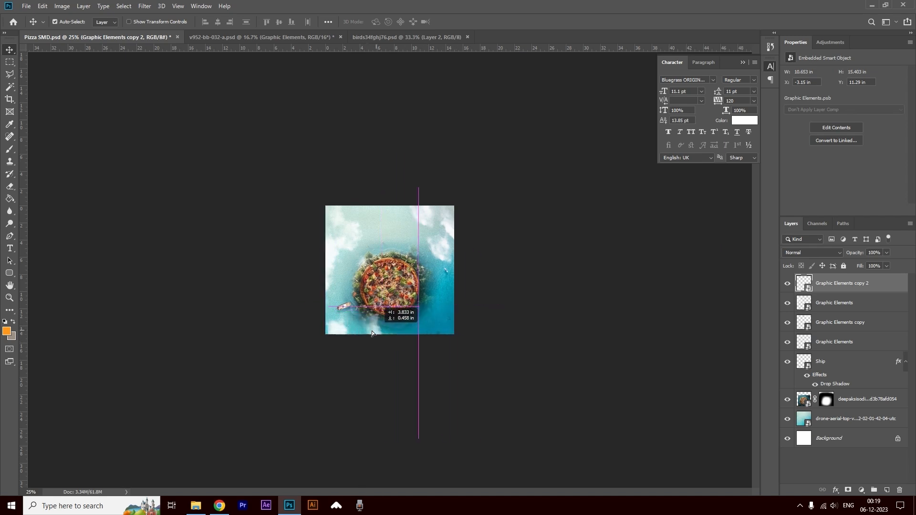
click(330, 266)
drag(330, 266, 325, 241)
key(ctrl+t)
key(Return)
click(351, 335)
click(340, 330)
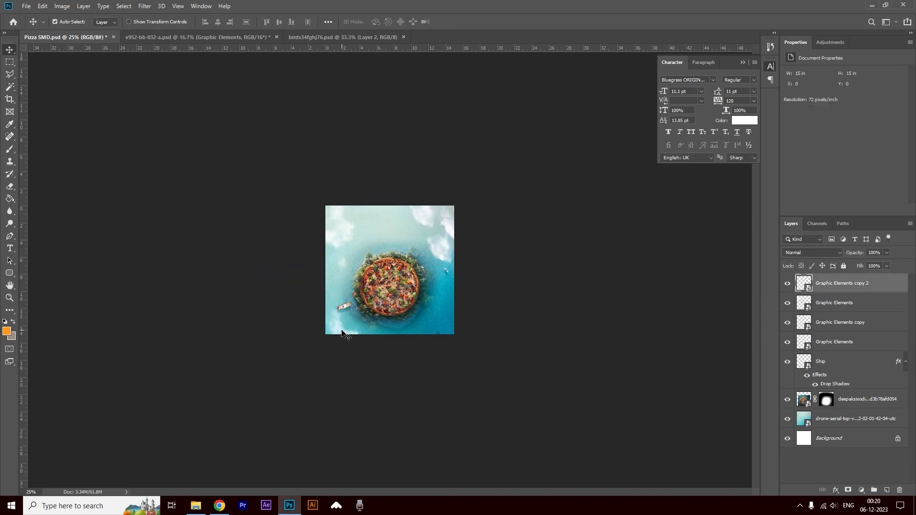
Step: Duplicate the lower-left clouds, rotate the copy to about 40 degrees, and place it over the canvas's lower-right corner
drag(337, 329, 407, 321)
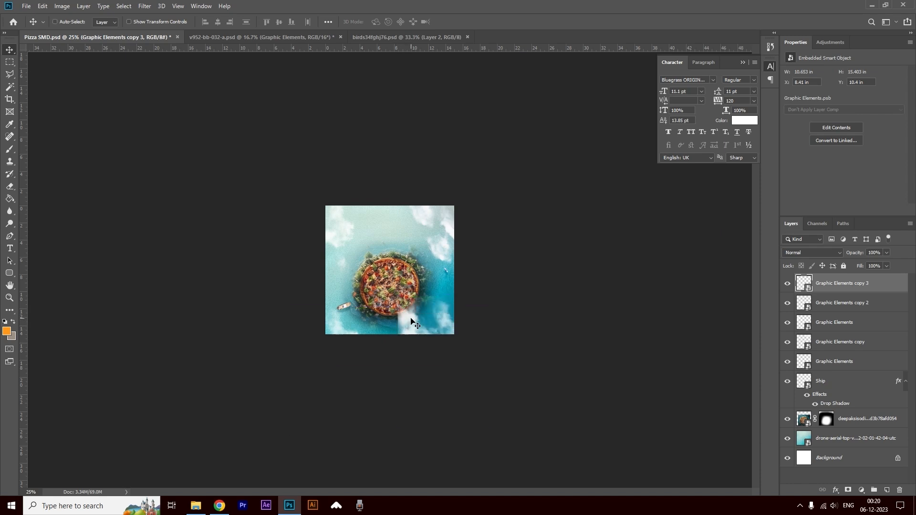
key(ctrl+t)
drag(504, 315, 464, 225)
drag(439, 324, 440, 319)
key(Return)
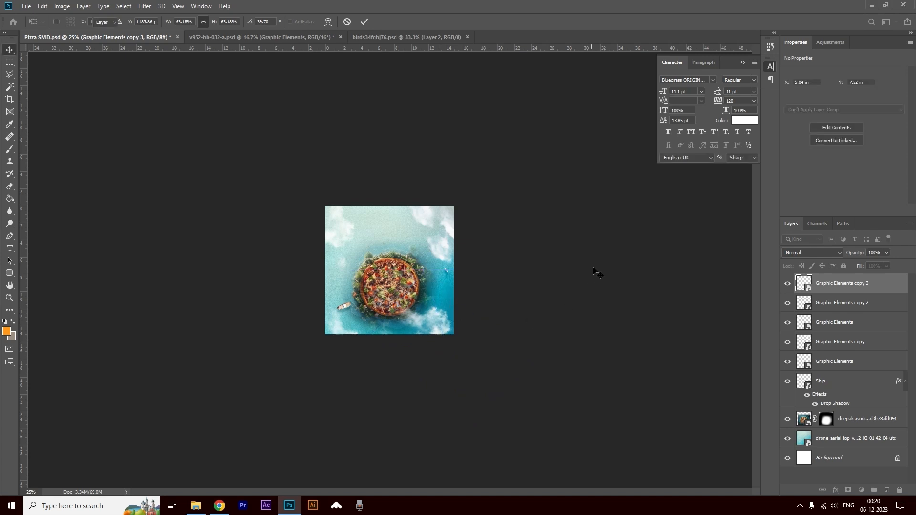
Step: Copy the bird flock from the birds34fghj76 file into Pizza SMD and convert it to a smart object
ctrl+click(594, 278)
ctrl+click(388, 256)
ctrl+click(388, 255)
ctrl+click(389, 255)
ctrl+alt+click(441, 253)
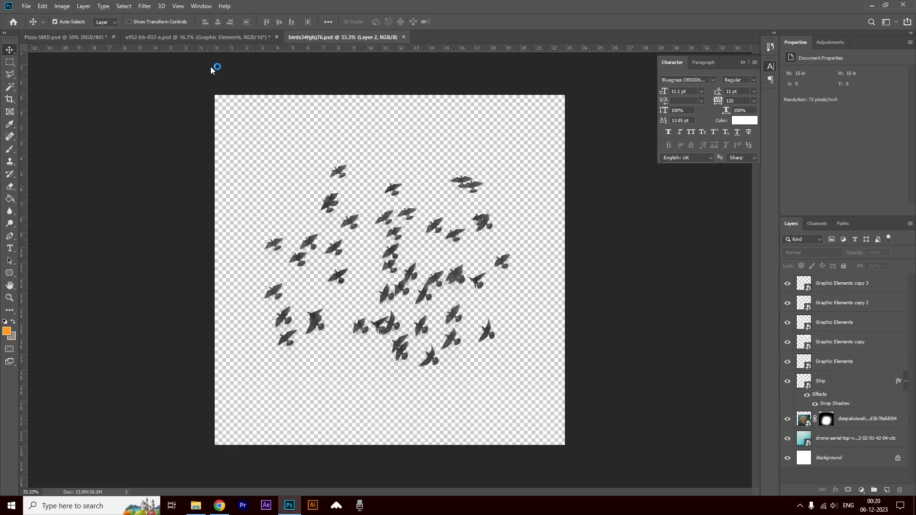
drag(356, 158, 418, 212)
right_click(874, 286)
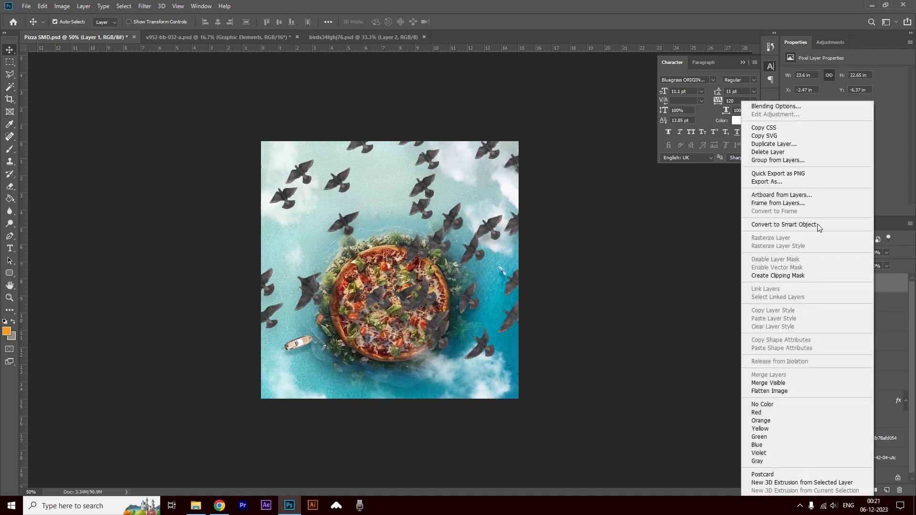
click(794, 225)
Step: Scale the bird flock down to about 9% and place it over the clouds in the canvas's upper-right corner
key(ctrl+t)
drag(622, 226, 496, 169)
key(Return)
Step: Duplicate the bird flock, rotate and enlarge the copy to about 9.7 in wide, and move it to the canvas's upper left
drag(872, 290, 886, 490)
key(ctrl+t)
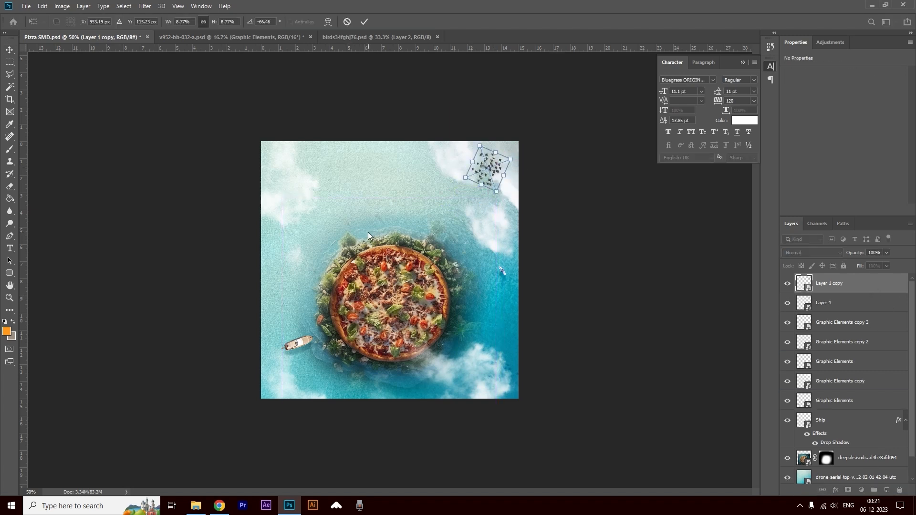
drag(478, 171, 296, 177)
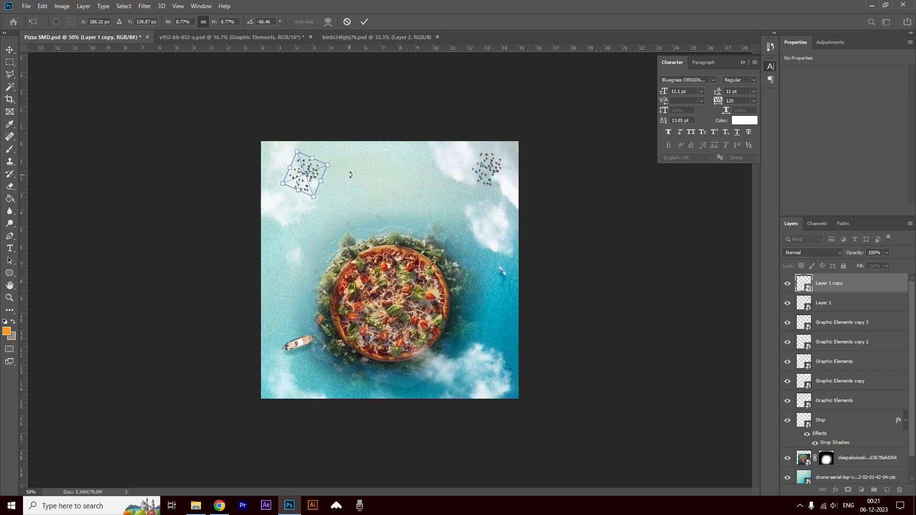
drag(364, 174, 334, 114)
drag(326, 175, 491, 173)
key(Return)
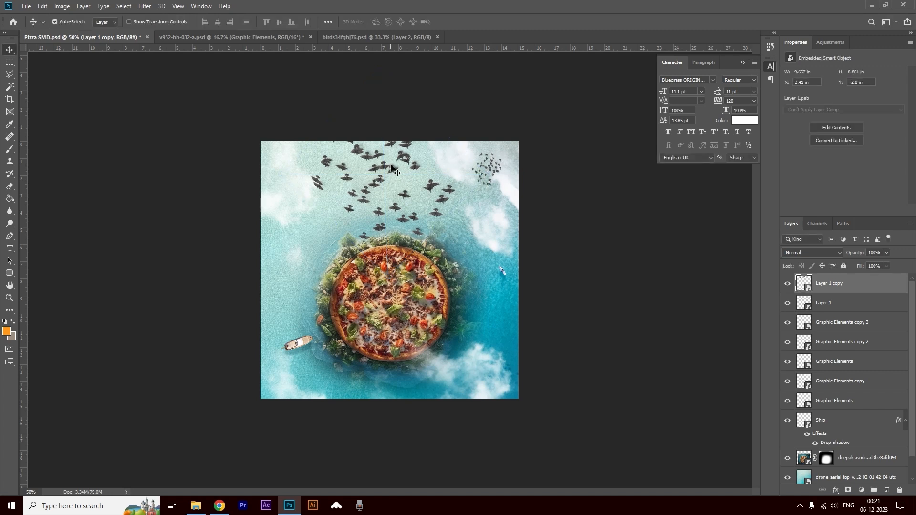
drag(371, 171, 312, 154)
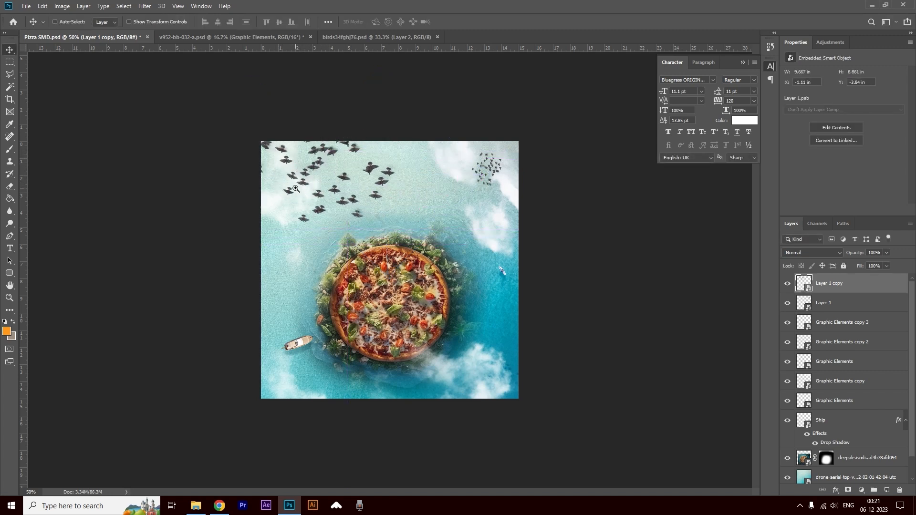
Step: Lasso four birds at the left of the enlarged flock and mask out the rest of that layer
ctrl+click(294, 188)
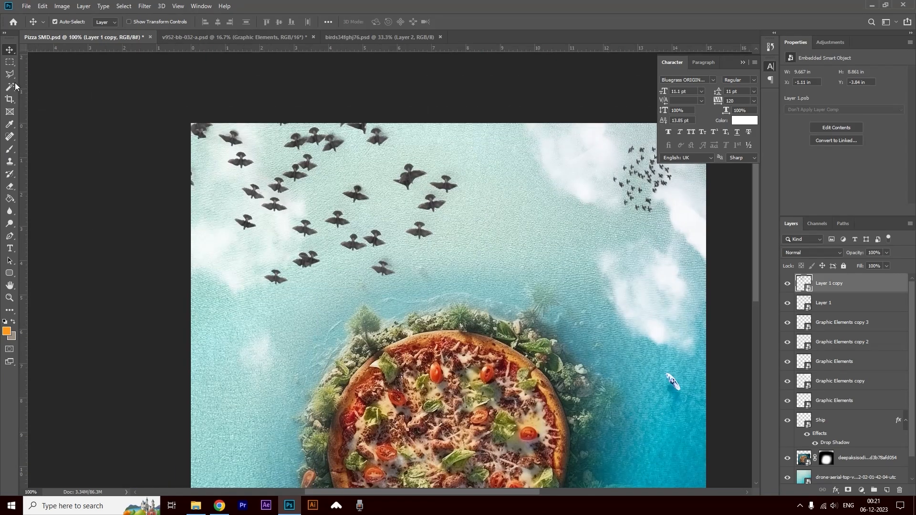
click(10, 74)
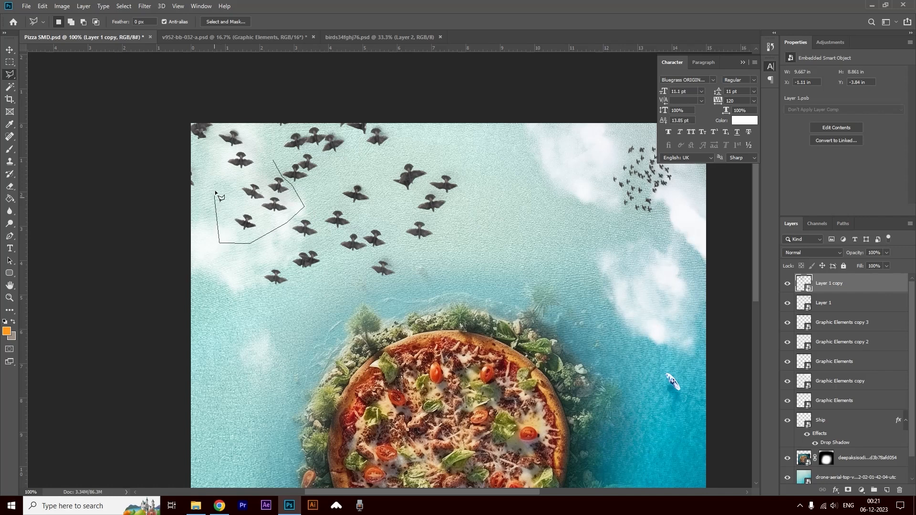
click(273, 161)
click(849, 490)
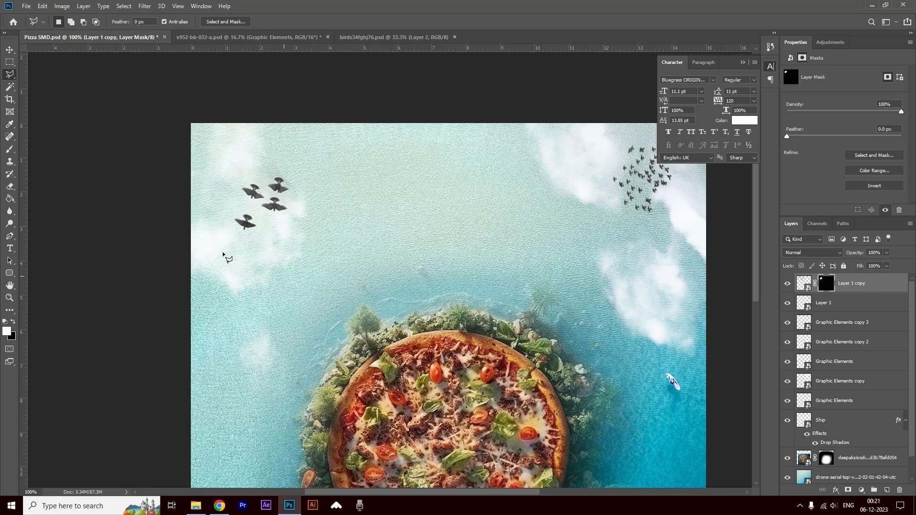
Step: Move the four masked birds into the canvas's upper-left corner and rotate them to fly diagonally
click(10, 50)
ctrl+click(310, 237)
ctrl+alt+click(311, 237)
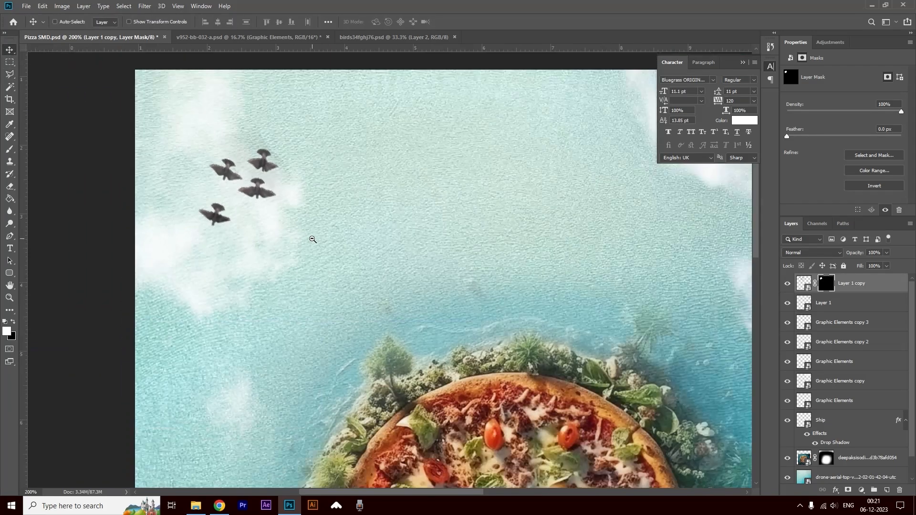
drag(350, 242, 331, 212)
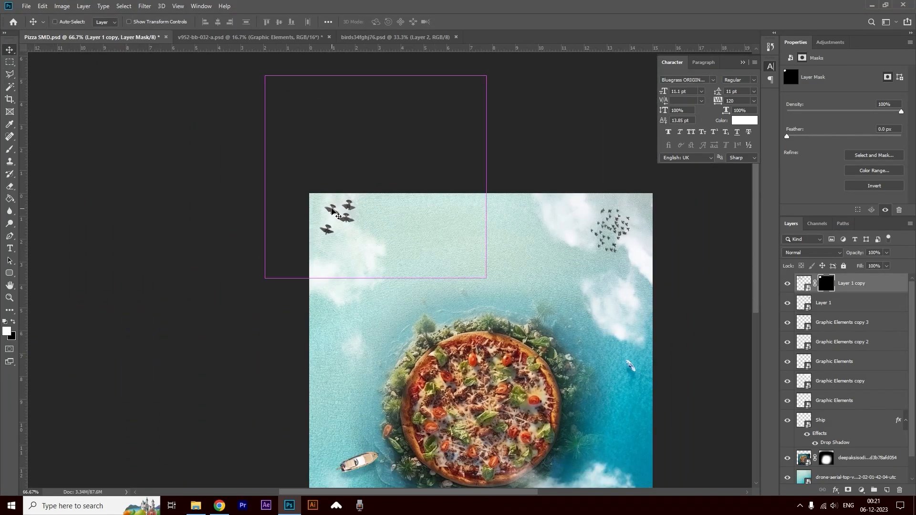
key(ctrl+t)
drag(510, 321, 562, 347)
drag(349, 217, 334, 213)
Step: Duplicate the four-bird layer, rotate the copy, and place it over the water below the pizza island
drag(593, 185, 581, 249)
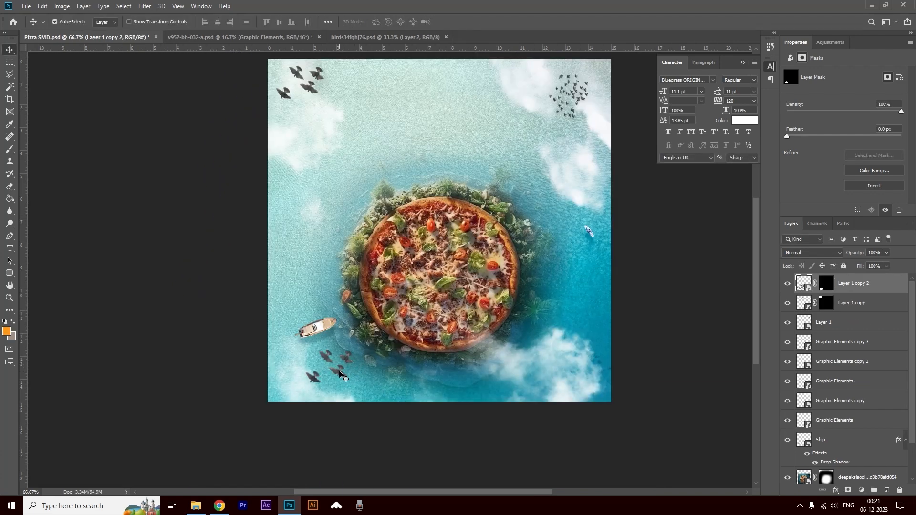
drag(340, 375, 411, 386)
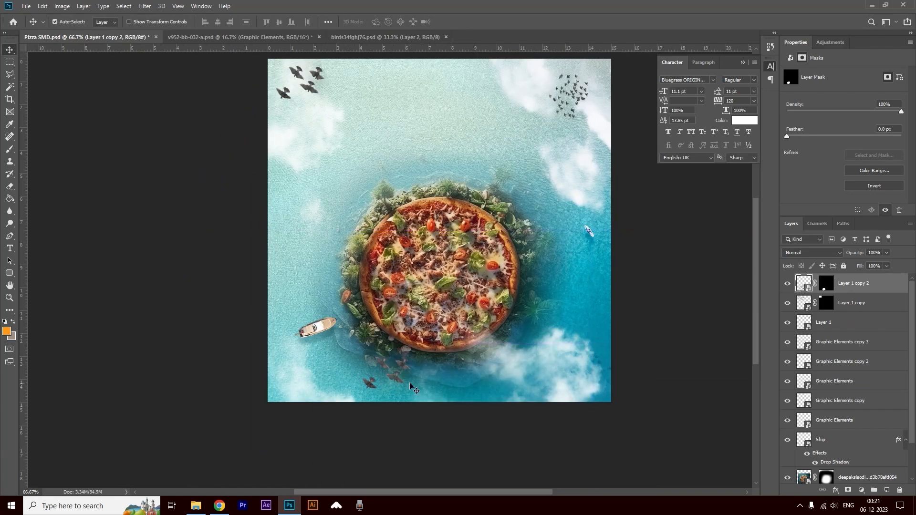
key(ctrl+t)
drag(613, 295, 436, 474)
drag(429, 291, 430, 418)
key(Return)
Step: Reveal more birds below the island by painting the copy's layer mask in white at 21% opacity, then set a 100 px black brush
click(830, 288)
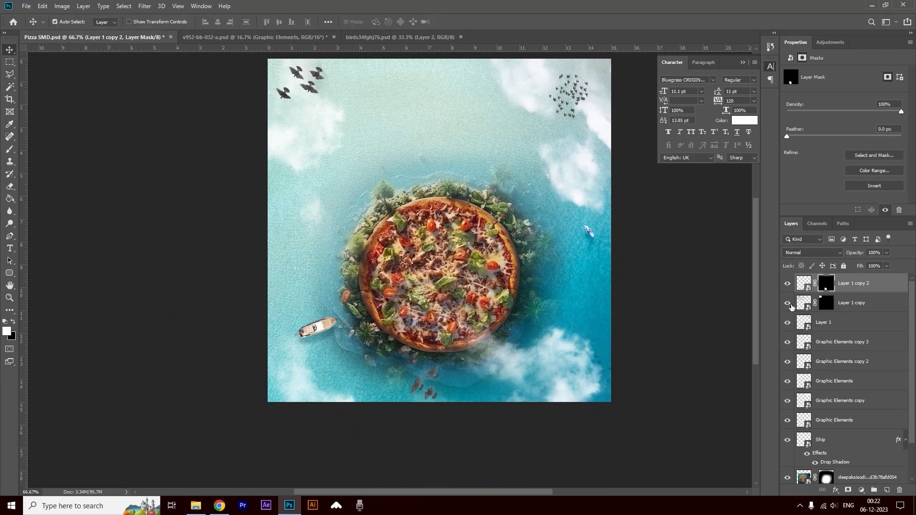
key(ctrl+plus)
drag(231, 282, 198, 248)
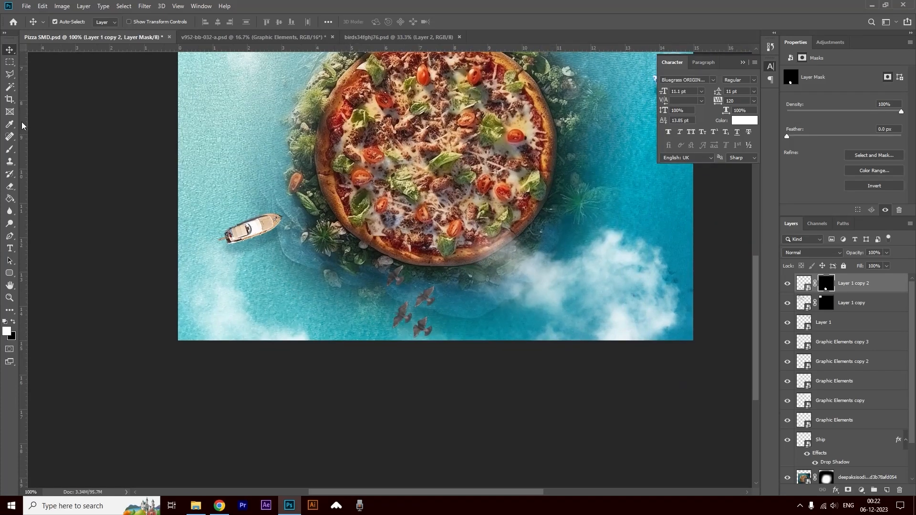
click(9, 150)
drag(338, 329, 328, 334)
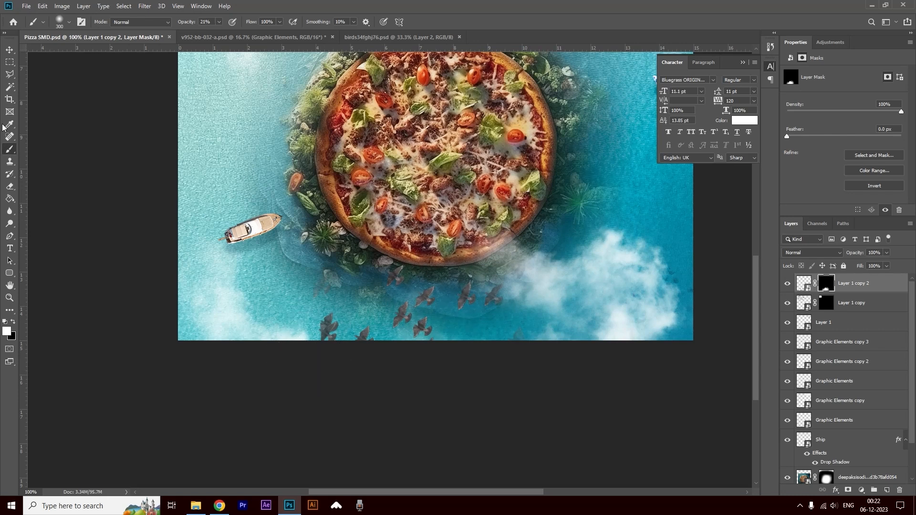
click(13, 321)
key(bracketleft)
key(bracketleft)
key(bracketleft)
key(bracketleft)
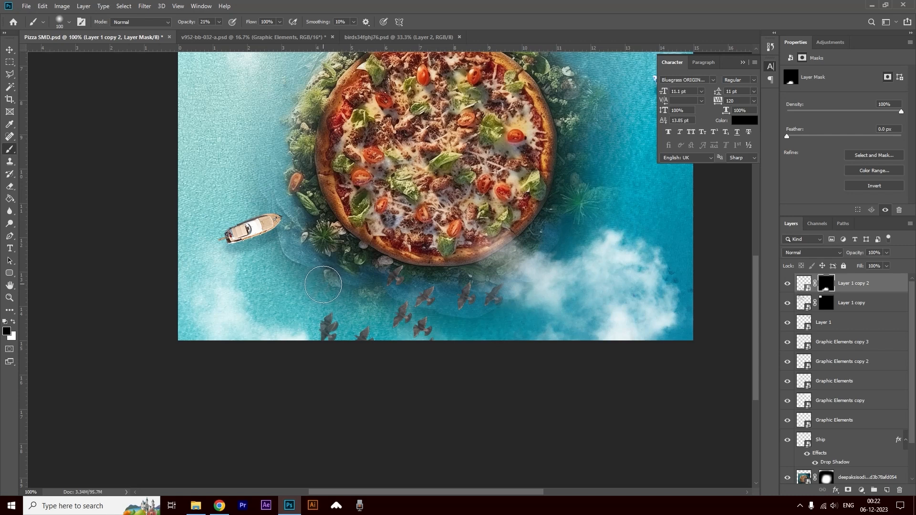
Step: Scale the lower bird group to about 56% and move it beside the clouds at the canvas's lower right
click(9, 49)
key(ctrl+t)
drag(624, 189, 510, 313)
drag(422, 320, 466, 231)
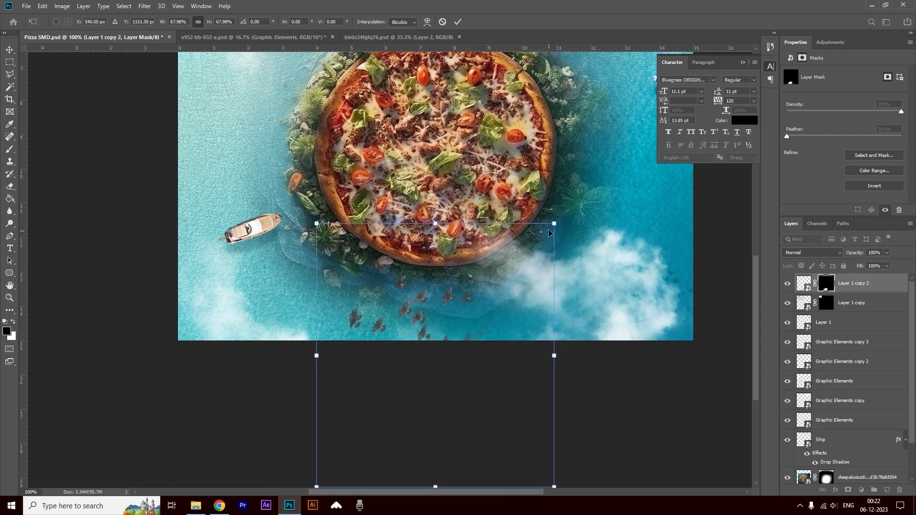
drag(555, 224, 513, 268)
drag(409, 329, 504, 289)
key(Return)
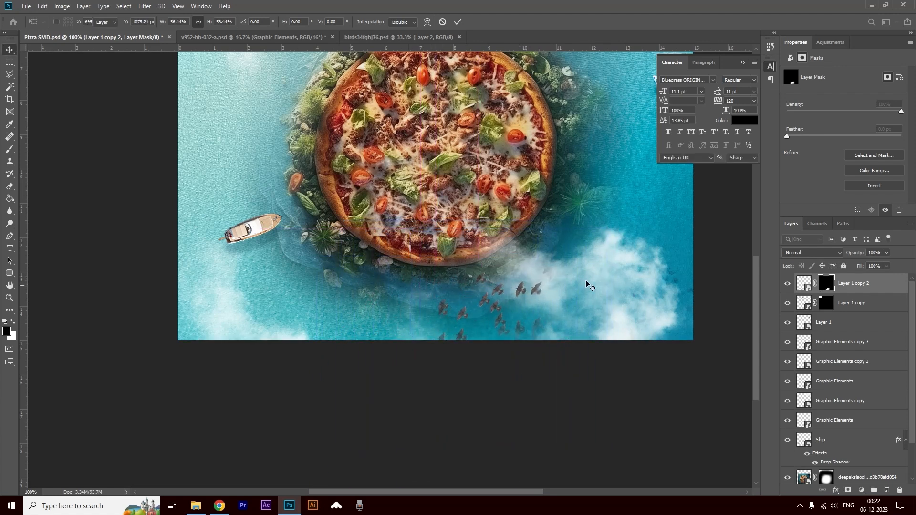
key(ctrl+minus)
key(ctrl+minus)
drag(409, 299, 448, 363)
Step: Reduce the opacity of the small bird flock in the upper-right corner to about 47%
click(497, 147)
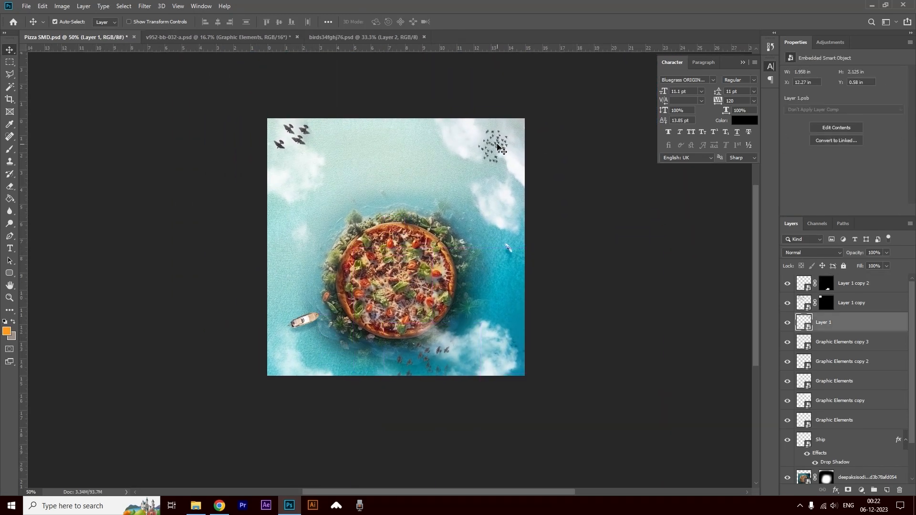
click(440, 353)
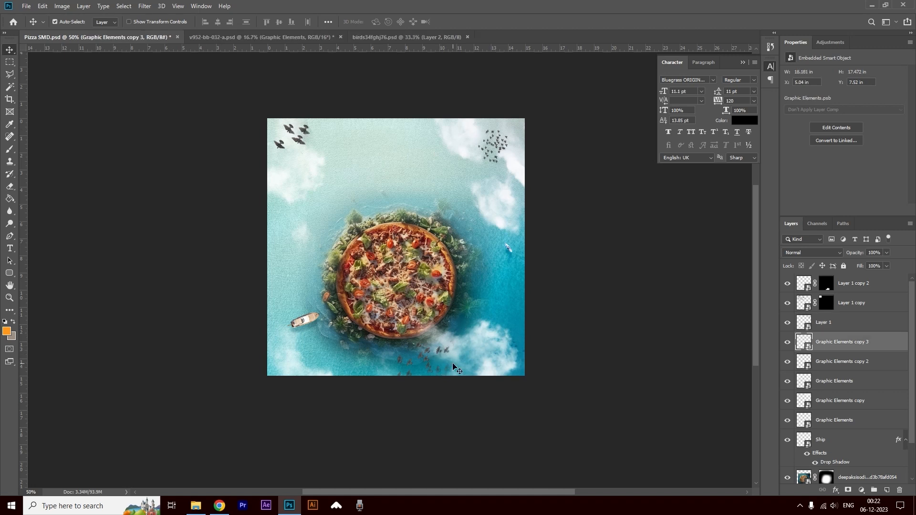
key(ctrl+plus)
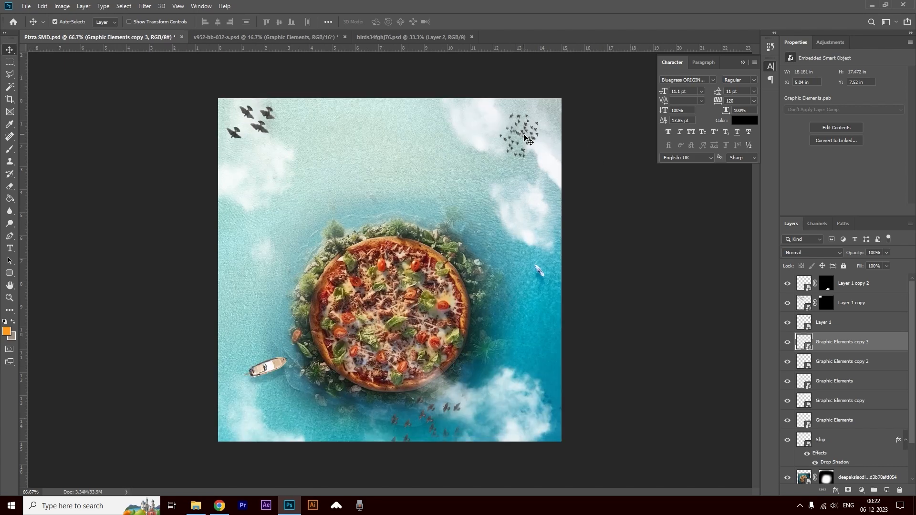
click(525, 136)
click(885, 253)
drag(875, 265, 872, 265)
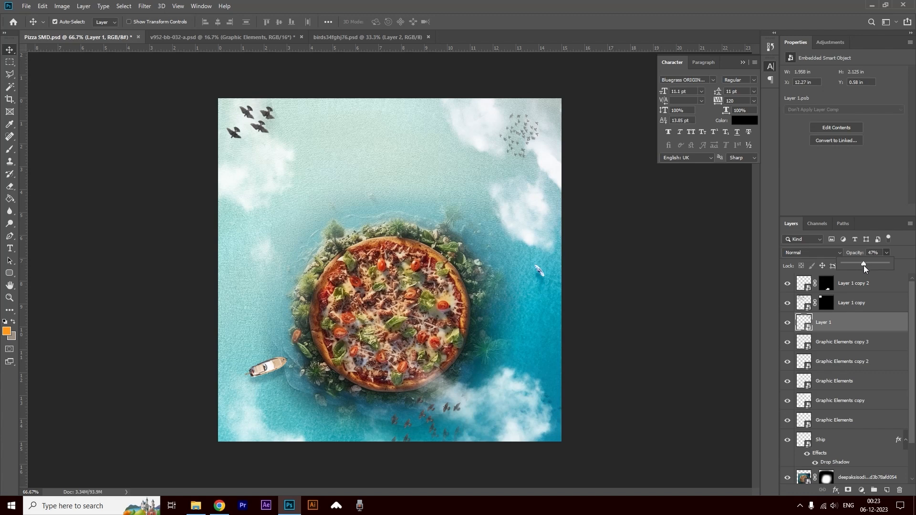
Step: Target the mask of the upper-left bird group's layer with a black brush and lower the brush opacity
click(263, 132)
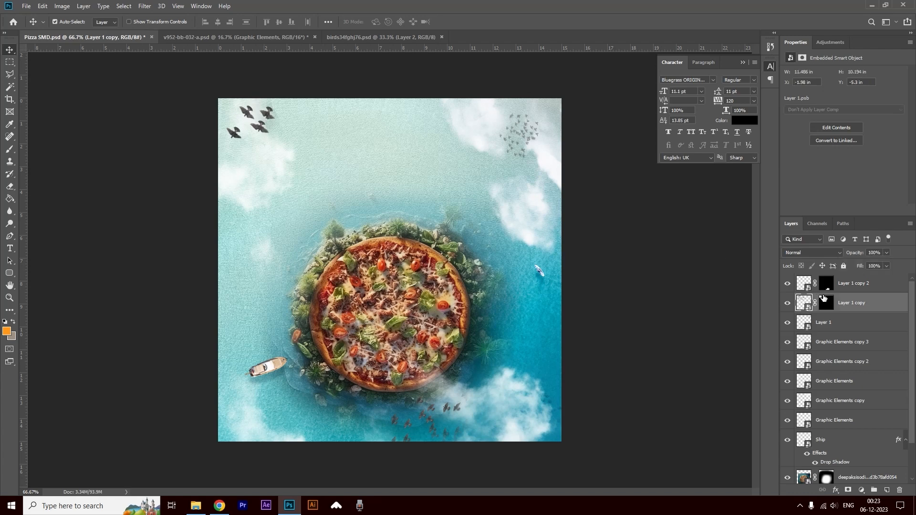
click(825, 302)
key(d)
click(10, 150)
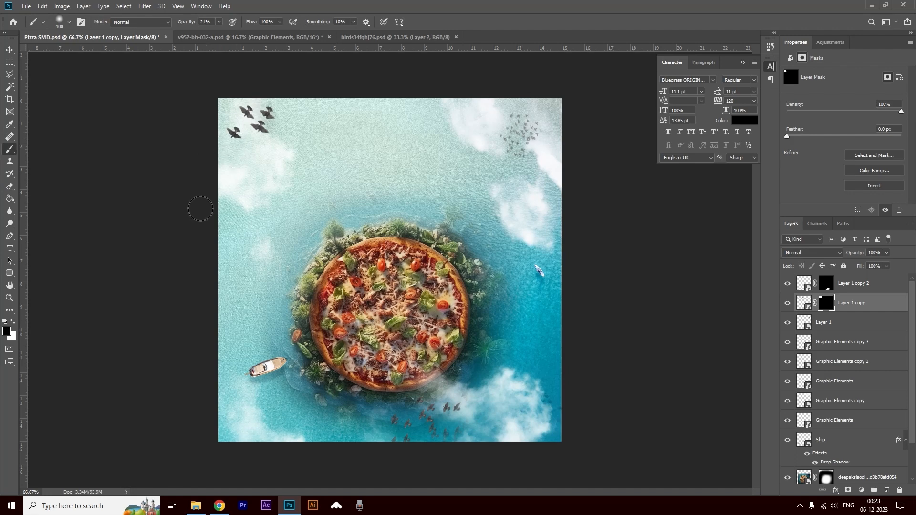
click(219, 22)
drag(216, 32, 214, 33)
click(9, 50)
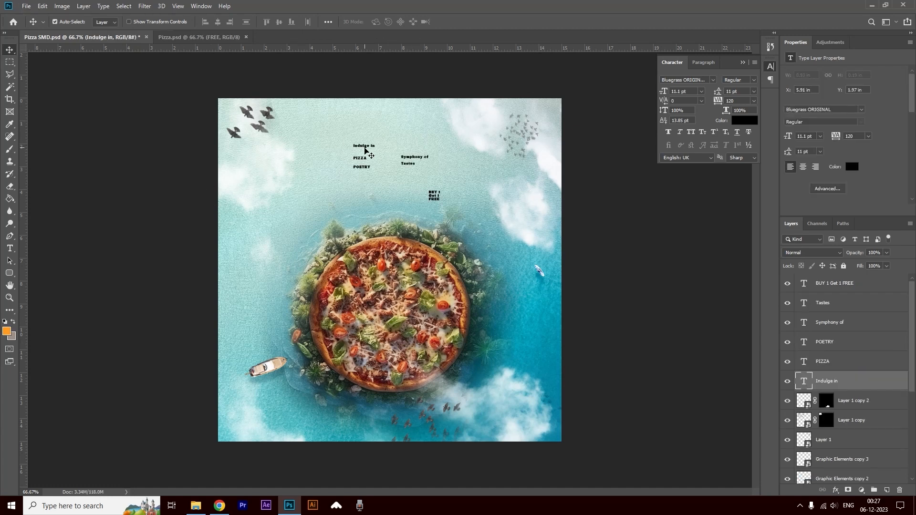
Step: Scale the "Indulge in", "PIZZA" and "POETRY" texts together to about 221% and shift them away from "Symphony of"
double_click(364, 148)
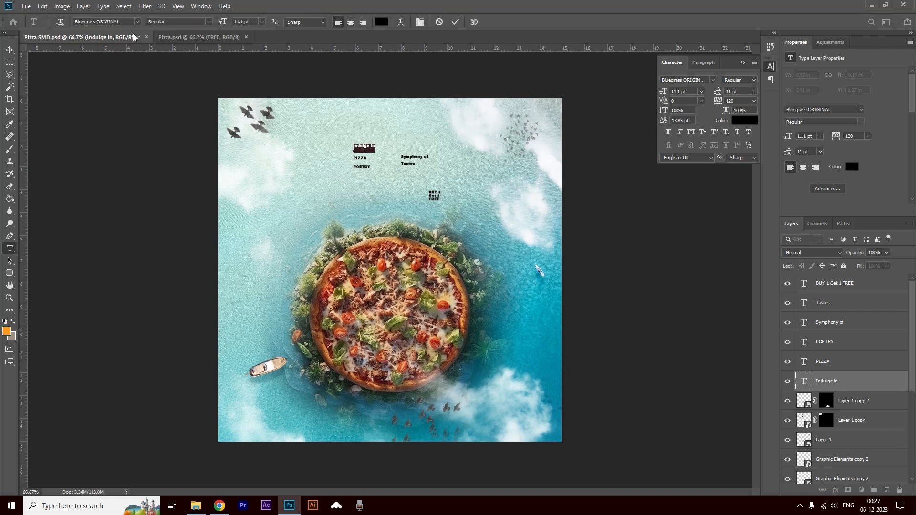
click(9, 49)
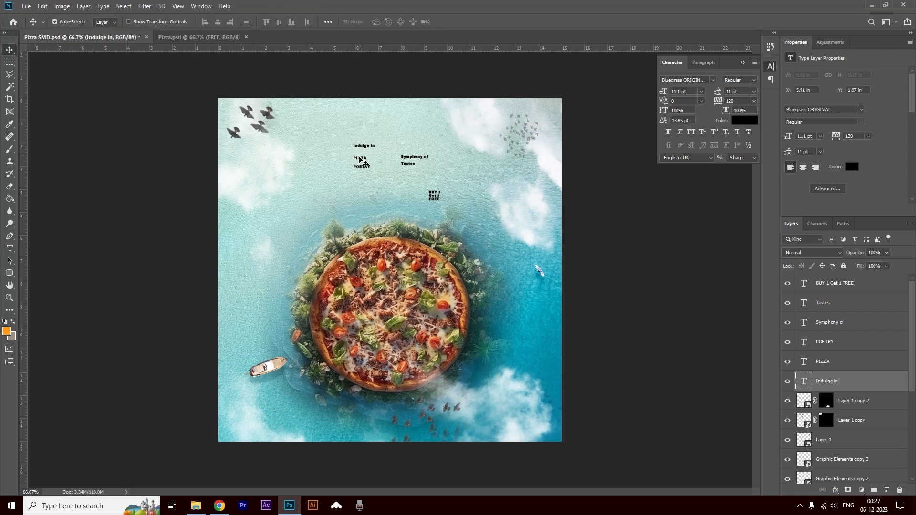
shift+click(361, 160)
shift+click(363, 167)
key(ctrl+t)
drag(376, 170, 339, 166)
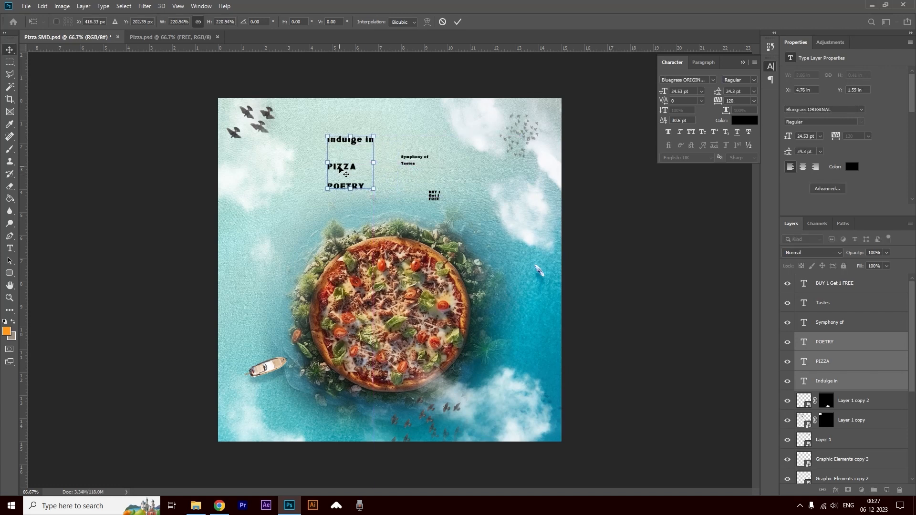
key(Return)
Step: Enlarge the "Symphony of" and "Tastes" texts together beside the pizza headline
click(409, 158)
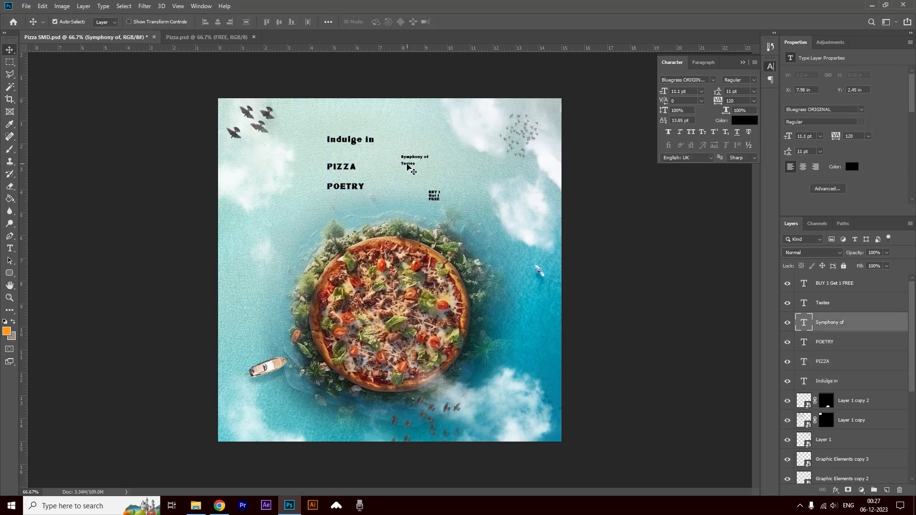
shift+click(408, 165)
key(ctrl+t)
drag(429, 165, 496, 189)
key(Return)
Step: Move the "BUY 1 Get 1 FREE" text over the canvas's lower-right clouds and enlarge it
click(435, 202)
drag(436, 202, 516, 401)
key(ctrl+t)
key(Return)
click(629, 188)
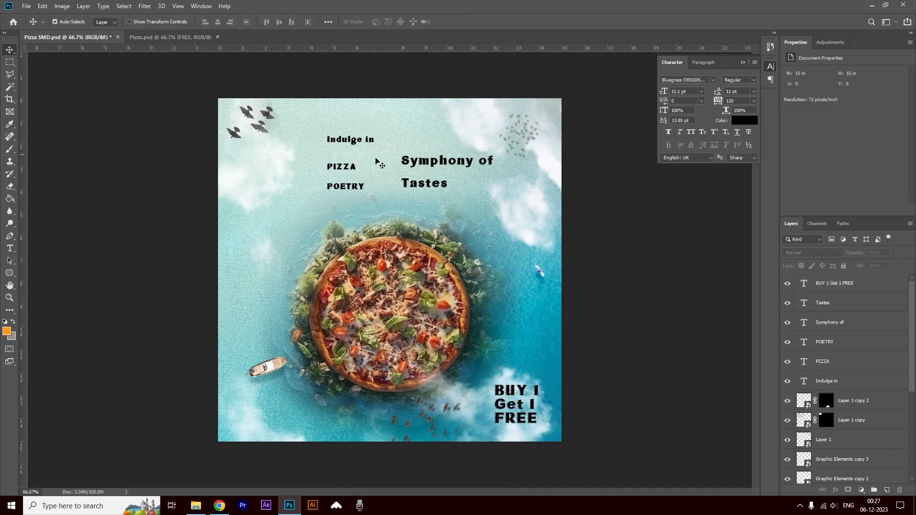
Step: Set "Indulge in" to the Indonesia Script Rough font at about 43.5 pt and place it above "PIZZA"
click(352, 145)
double_click(337, 143)
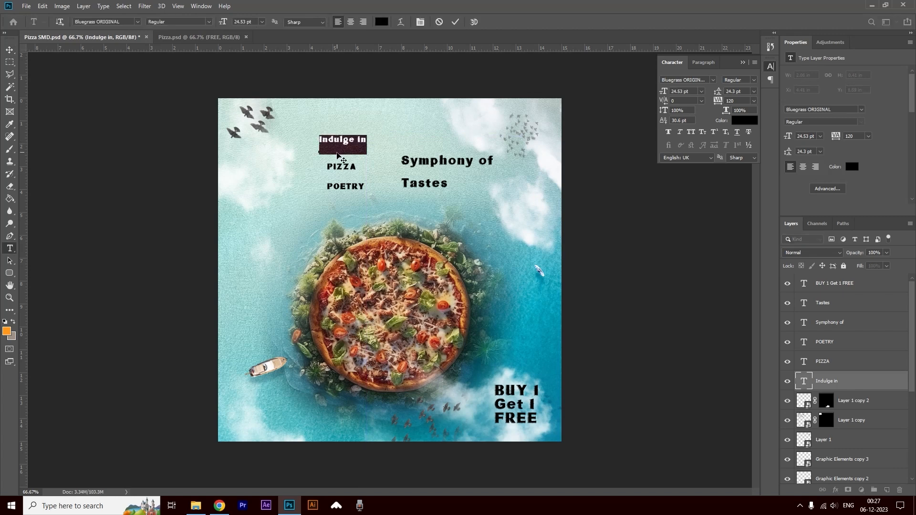
click(98, 22)
click(137, 22)
text(indo)
click(123, 51)
drag(229, 26, 234, 25)
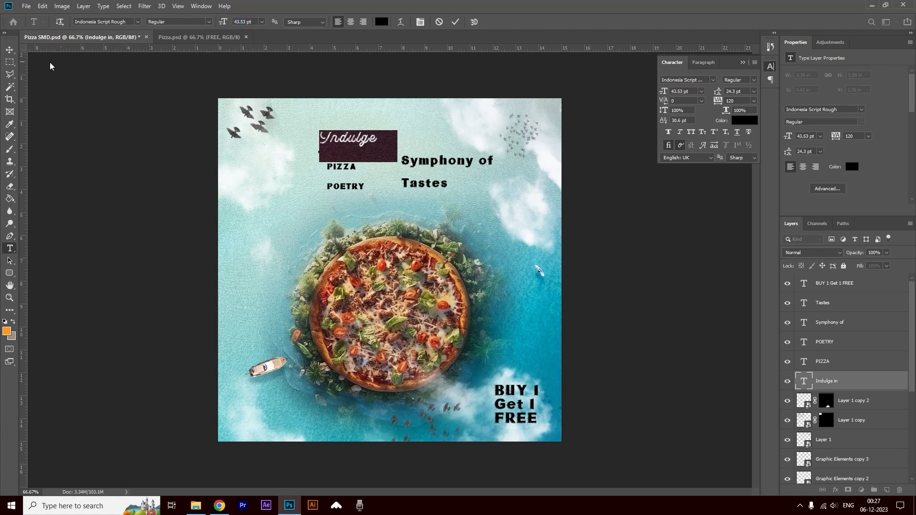
click(9, 50)
drag(365, 144, 354, 150)
Step: Scale "PIZZA" to about 70.4 pt and "POETRY" to about 53.8 pt so both words share the same width
double_click(349, 166)
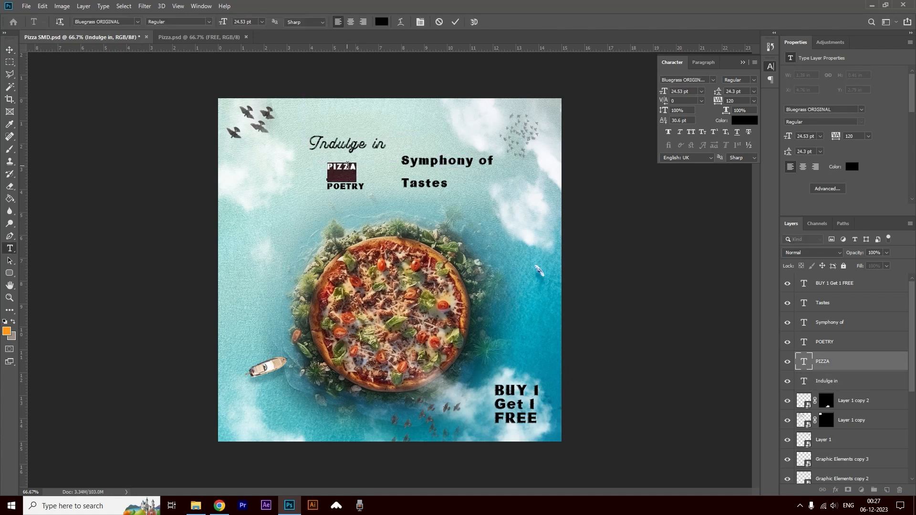
click(10, 50)
key(ctrl+t)
drag(359, 176, 392, 200)
key(Return)
click(344, 187)
key(ctrl+t)
key(Return)
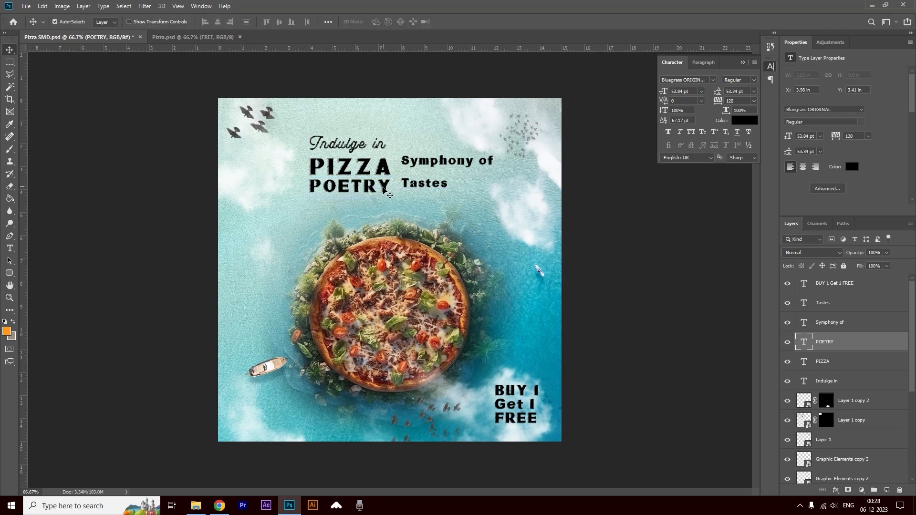
Step: Nudge "POETRY" up closer to "PIZZA", then centre "Indulge in" above them and scale it to about 30.6 pt
key(Up)
key(Up)
key(Up)
key(Up)
key(Up)
key(Up)
mouse_move(358, 147)
mouse_down()
mouse_move(377, 147)
mouse_move(368, 154)
mouse_up()
key(ctrl+t)
key(Return)
Step: Change the "PIZZA" text colour to white (ffffff)
double_click(804, 361)
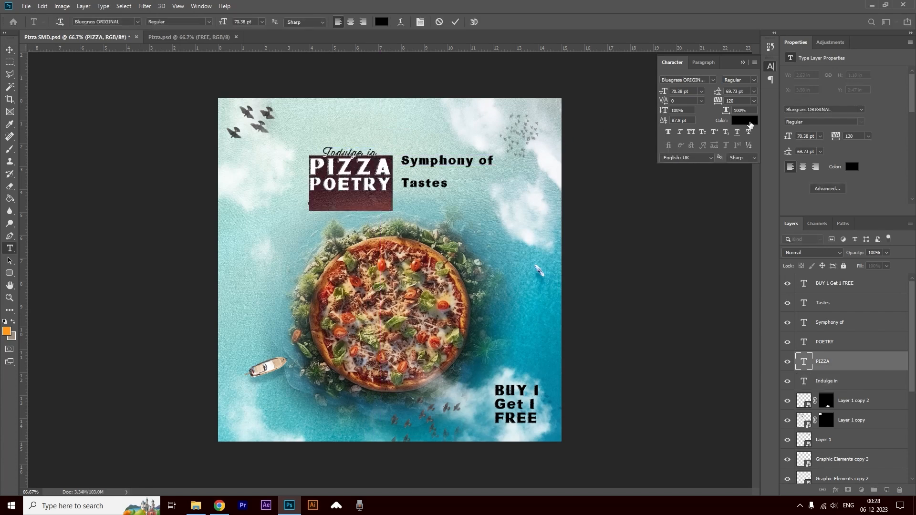
click(747, 121)
text(ffffff)
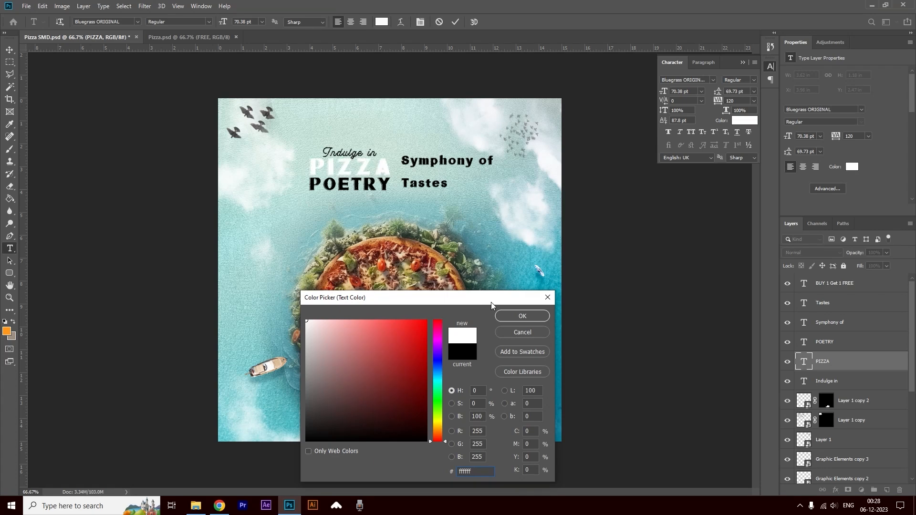
click(521, 315)
click(10, 50)
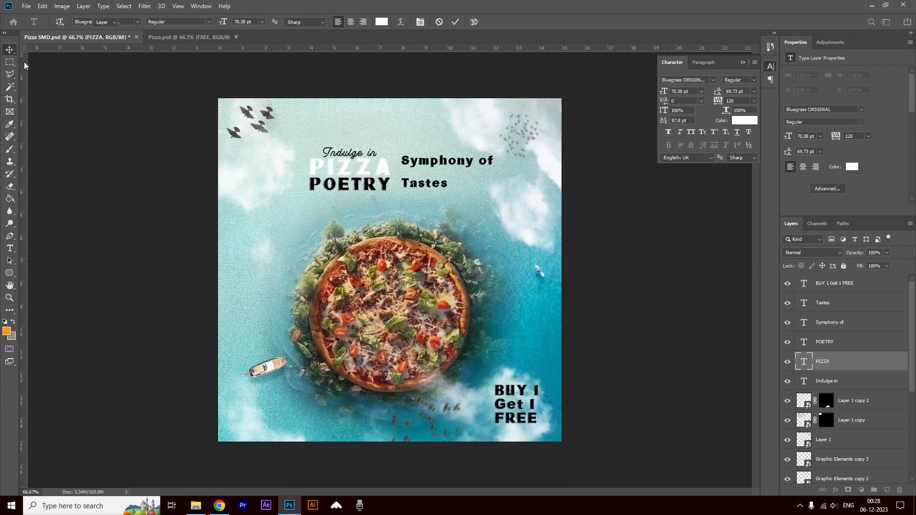
click(128, 239)
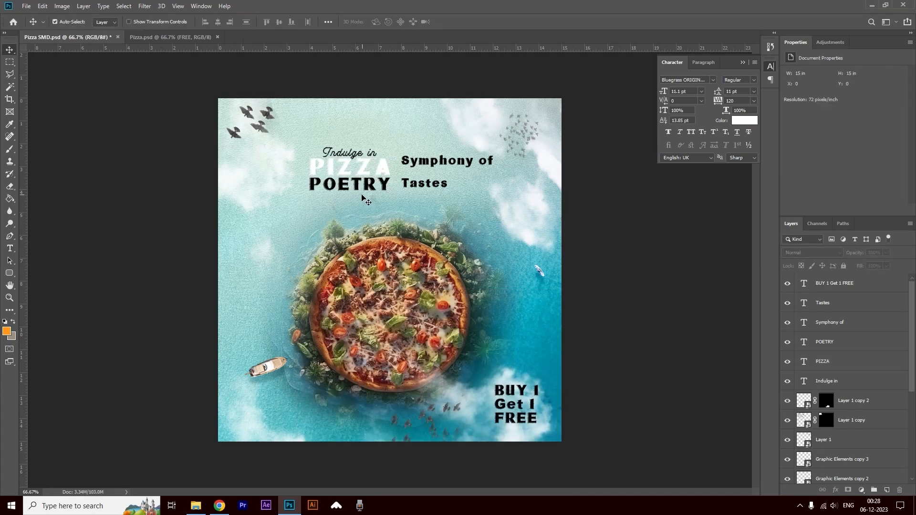
Step: Change the "POETRY" text colour to white (ffffff)
double_click(364, 197)
click(745, 120)
text(ffffff)
click(522, 316)
click(10, 50)
Step: Recolour the "Indulge in" text to a crimson red
double_click(803, 381)
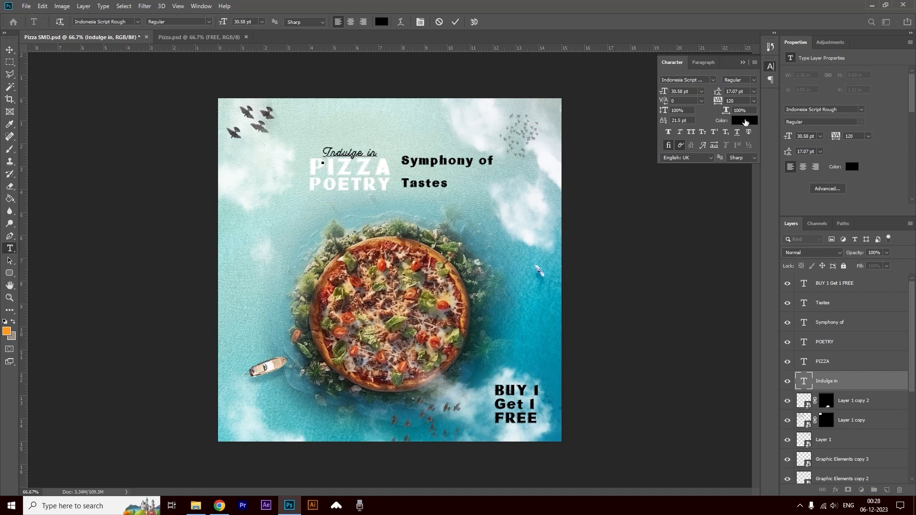
click(744, 120)
click(426, 337)
click(437, 329)
mouse_move(437, 331)
mouse_down()
mouse_move(443, 324)
mouse_move(424, 340)
mouse_up()
click(425, 333)
key(Return)
key(ctrl+Return)
key(v)
Step: Enlarge "PIZZA" and "POETRY" together, bringing "PIZZA" to about 99.3 pt, and shift them away from "Symphony of"
drag(381, 208, 346, 281)
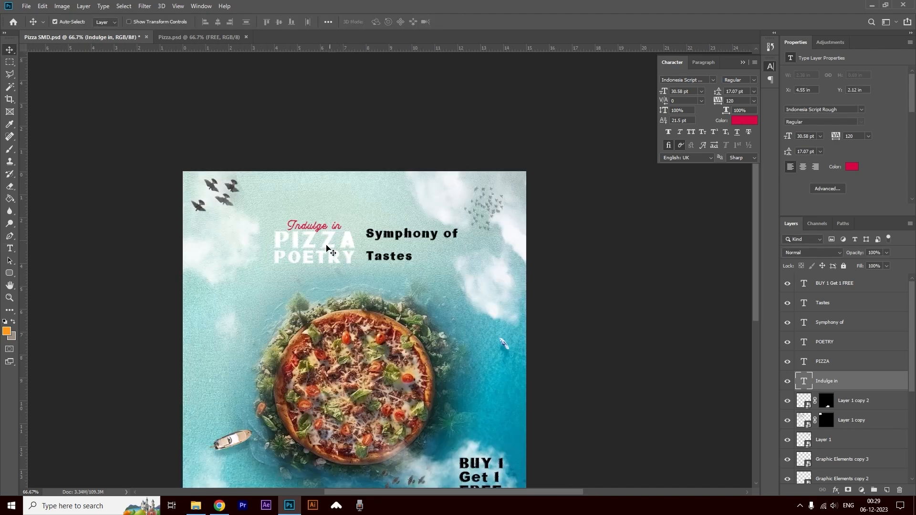
click(326, 243)
shift+click(338, 260)
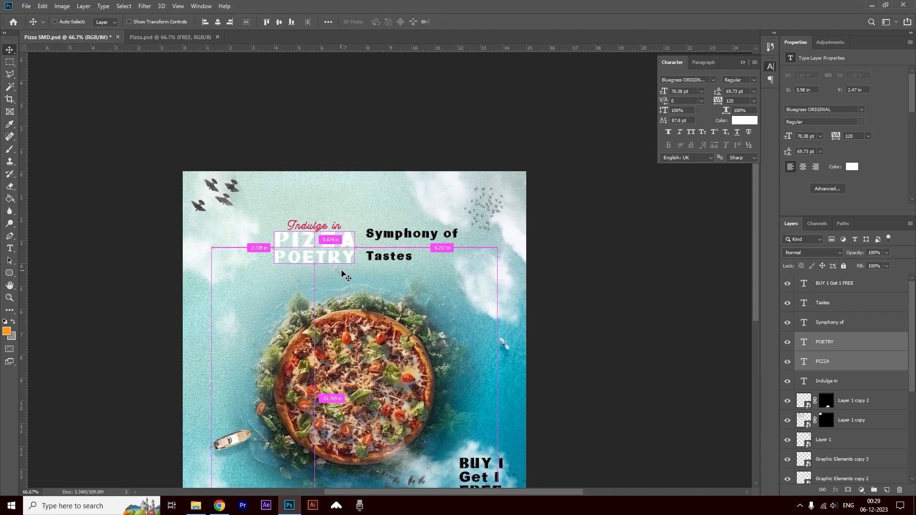
key(ctrl+t)
drag(354, 265, 387, 276)
drag(337, 249, 314, 247)
key(Return)
click(414, 185)
Step: Tighten the kerning between the individual letters of "PIZZA"
click(285, 241)
key(t)
click(277, 237)
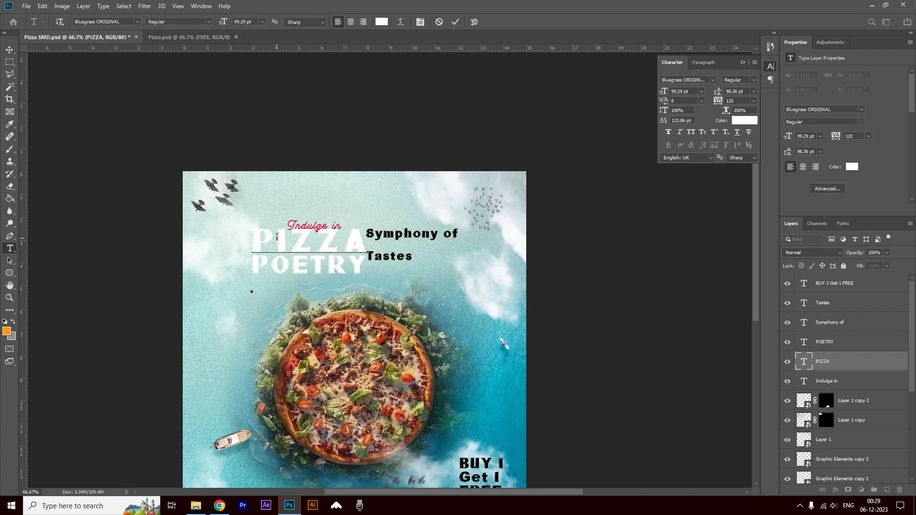
key(alt+Left)
key(alt+Left)
key(alt+Left)
key(alt+Left)
key(alt+Left)
key(alt+Left)
key(alt+Left)
key(Right)
key(alt+Left)
key(alt+Left)
key(alt+Left)
key(alt+Left)
key(alt+Left)
key(alt+Left)
key(alt+Left)
key(Right)
key(alt+Left)
key(alt+Left)
key(alt+Left)
key(alt+Left)
key(alt+Left)
key(alt+Left)
key(alt+Left)
key(alt+Left)
key(alt+Left)
key(Right)
key(alt+Left)
key(ctrl+Return)
Step: Scale "PIZZA" up to about 122.8 pt to match the width of "POETRY"
key(ctrl+t)
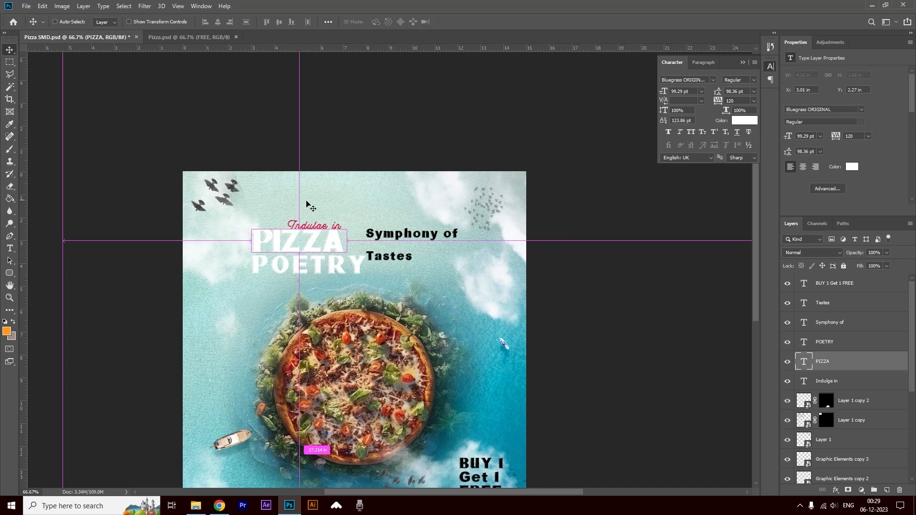
drag(346, 224, 370, 217)
key(Return)
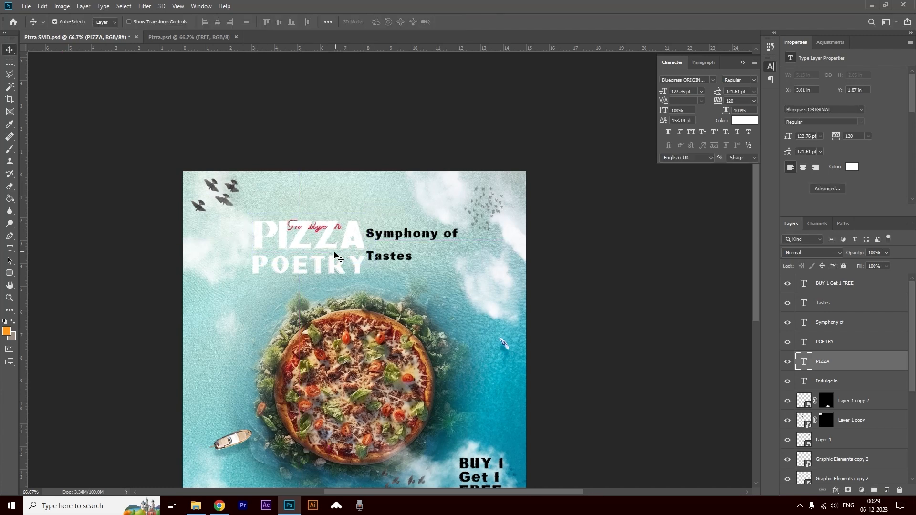
Step: Tighten the kerning between the individual letters of "POETRY"
ctrl+click(331, 267)
double_click(324, 259)
click(275, 263)
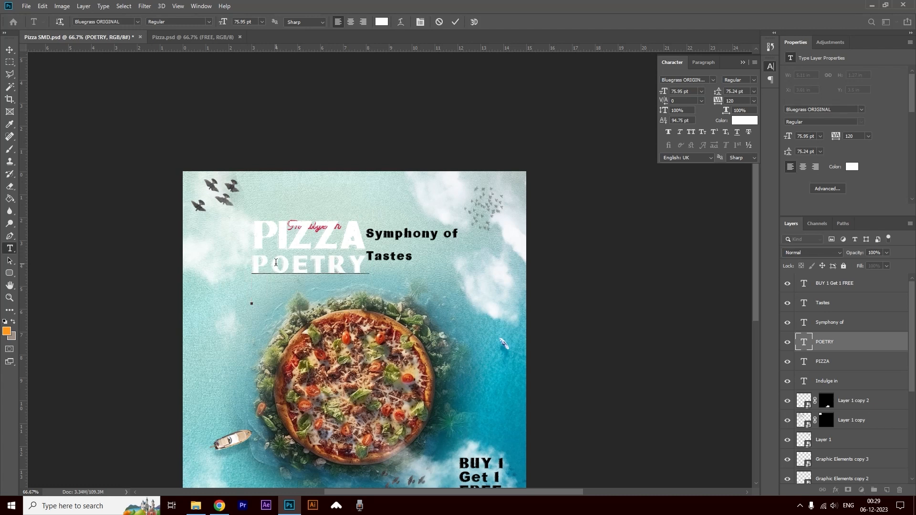
key(alt+Left)
key(alt+Left)
key(alt+Left)
key(alt+Left)
key(alt+Left)
key(Right)
key(alt+Left)
key(alt+Left)
key(alt+Left)
key(alt+Left)
key(alt+Left)
key(Right)
key(alt+Left)
key(alt+Left)
key(alt+Left)
key(alt+Left)
key(Right)
key(alt+Left)
key(alt+Left)
key(Right)
key(alt+Left)
key(alt+Left)
key(alt+Left)
key(alt+Left)
Step: Scale "POETRY" to about 110% (83.65 pt) so it spans the width of "PIZZA"
click(10, 49)
key(ctrl+t)
drag(359, 279, 372, 285)
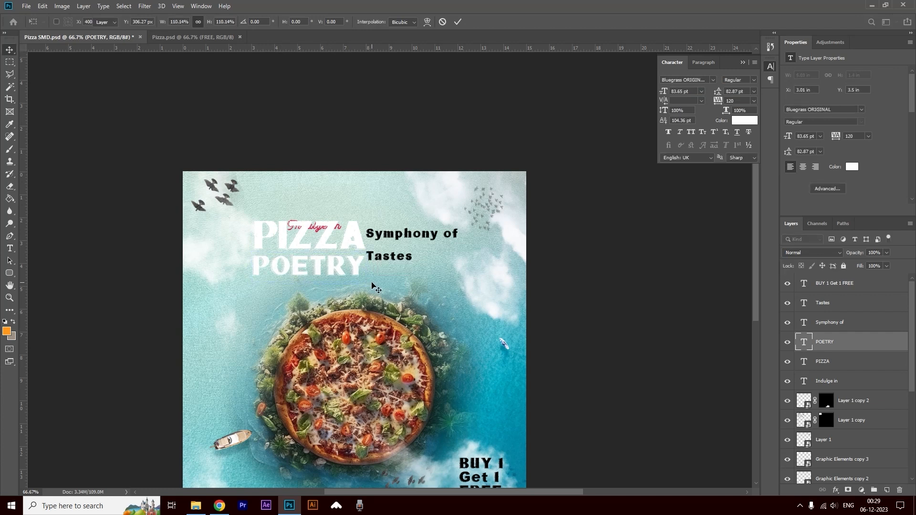
key(Return)
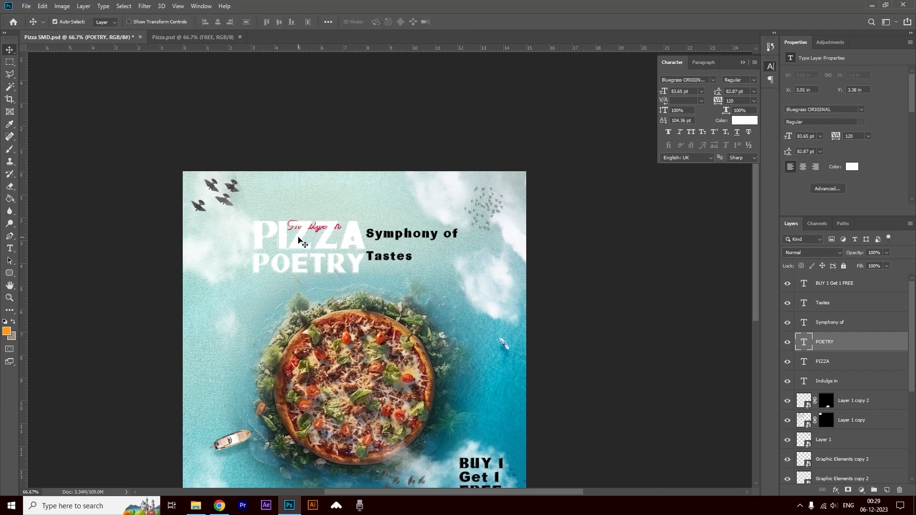
Step: Move "PIZZA" and "POETRY" together higher on the canvas, above the pizza island
shift+click(298, 238)
drag(299, 242, 296, 202)
click(328, 240)
shift+click(328, 275)
drag(328, 275, 329, 260)
Step: Position "Indulge in" centred above "PIZZA" and scale it up to about 35.7 pt
click(307, 205)
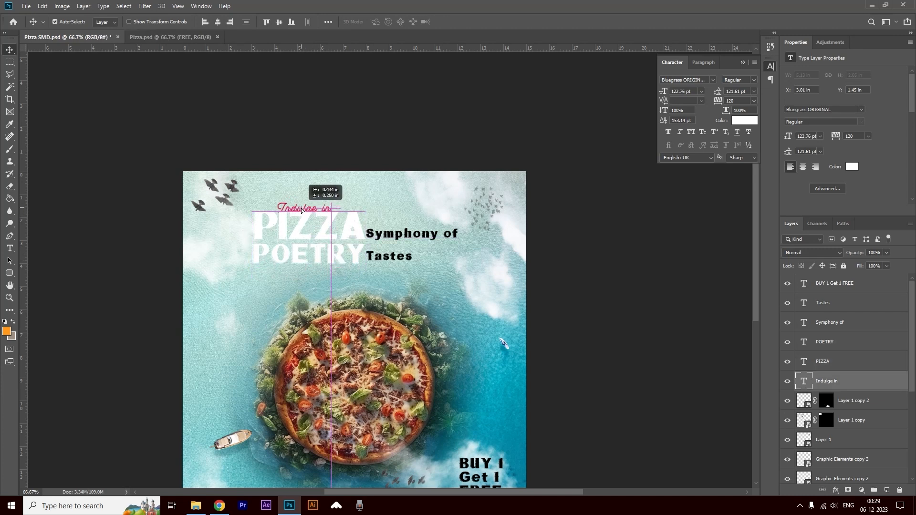
key(ctrl+t)
drag(335, 199, 343, 197)
key(Return)
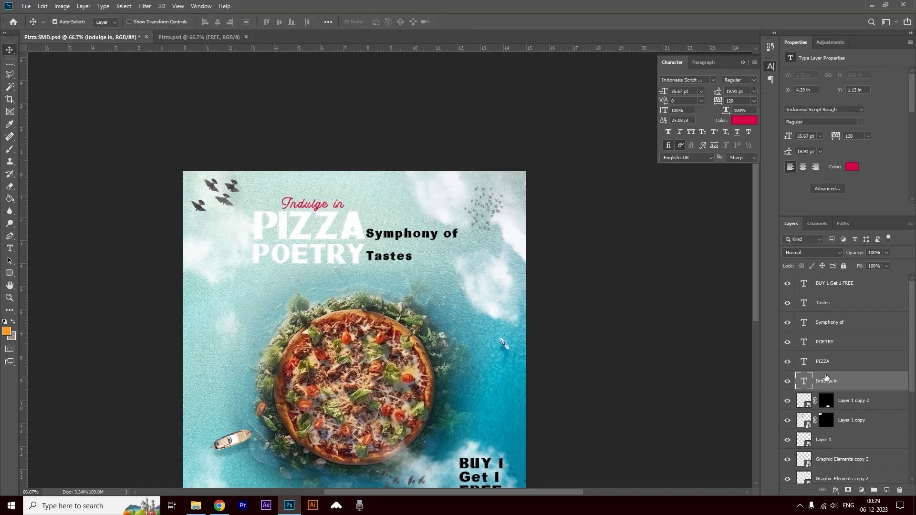
Step: Bring the "Indulge in" layer to the front of the stack and nudge it down onto the top of "PIZZA"
key(ctrl+shift+bracketright)
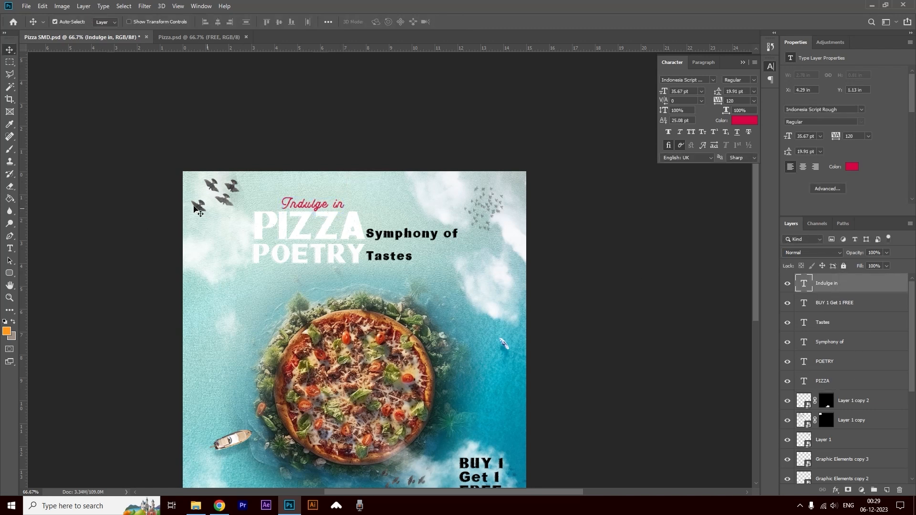
key(Down)
key(Down)
key(Down)
key(Down)
key(Down)
key(Down)
key(Down)
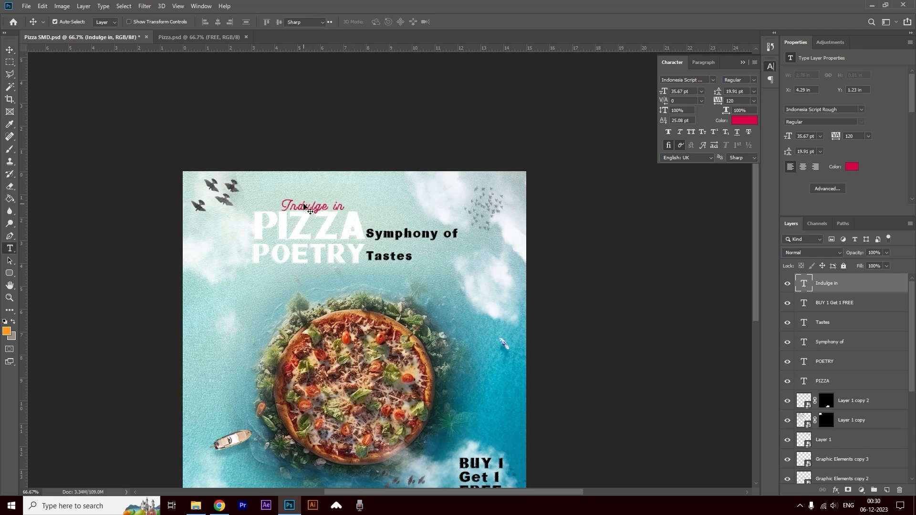
Step: Tighten the kerning between letters in "Indulge in"
double_click(293, 221)
key(alt+Left)
key(alt+Left)
key(alt+Left)
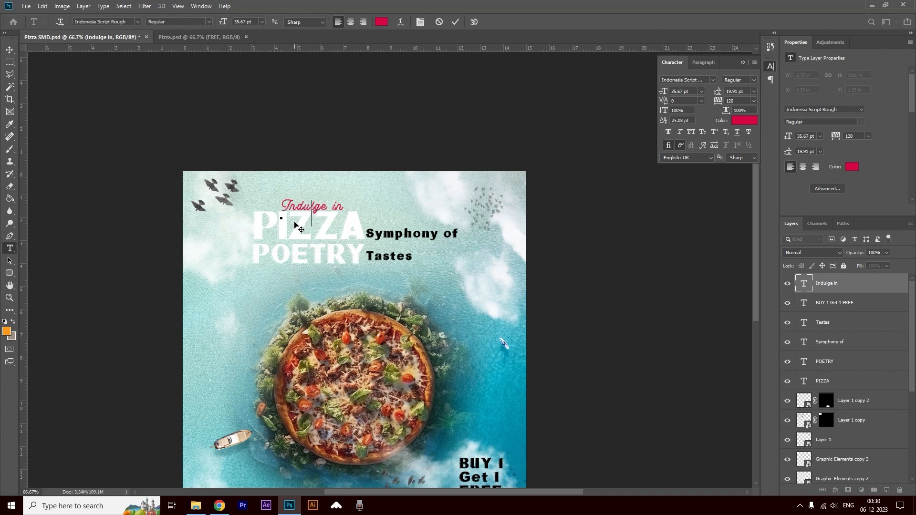
key(alt+Left)
key(alt+Left)
click(10, 49)
Step: Add a Drop Shadow to "PIZZA" with Multiply, 35% opacity, 90° angle, 25 px distance, 4% spread and 10 px size
click(321, 232)
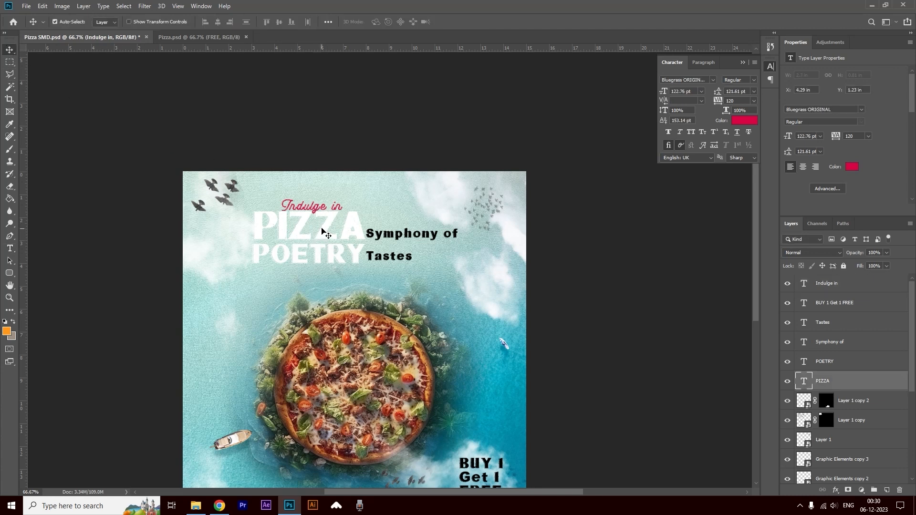
click(835, 490)
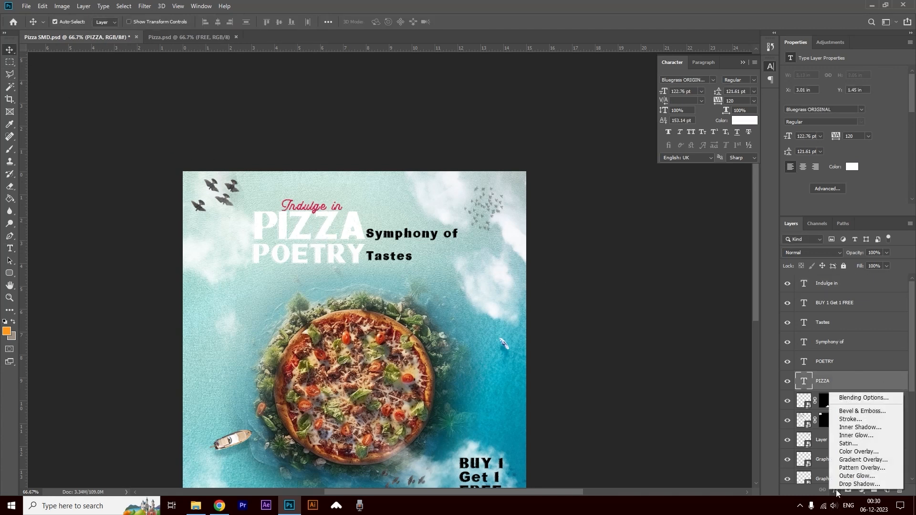
click(856, 483)
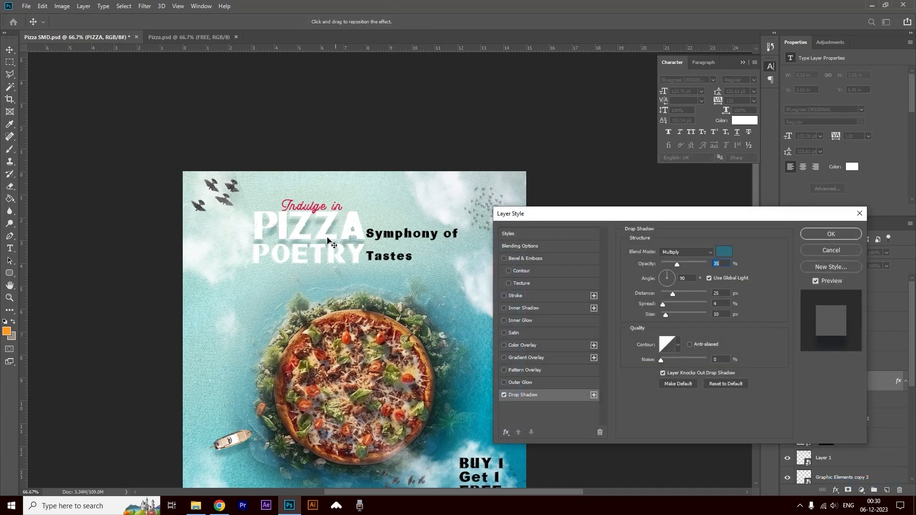
click(802, 234)
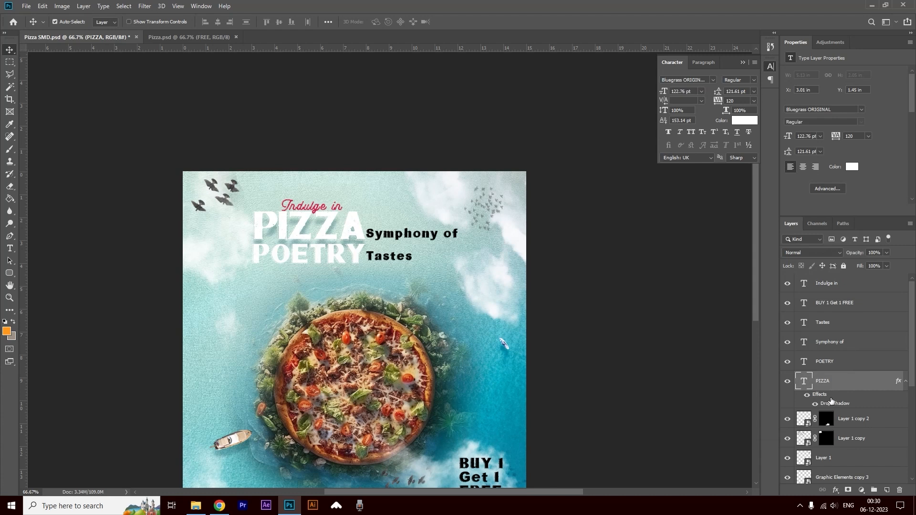
Step: Apply the same Drop Shadow to "POETRY": Multiply, 35% opacity, 90° angle, 25 px distance, 4% spread, 10 px size
click(840, 365)
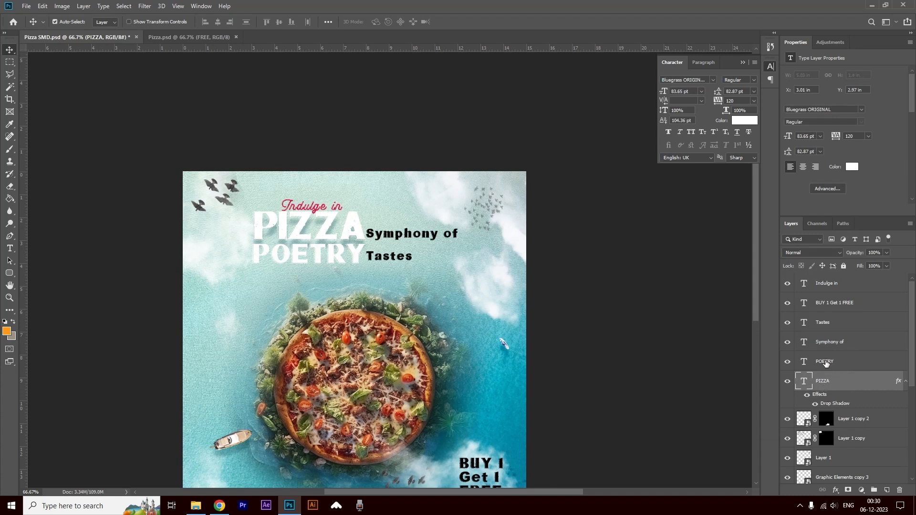
click(836, 490)
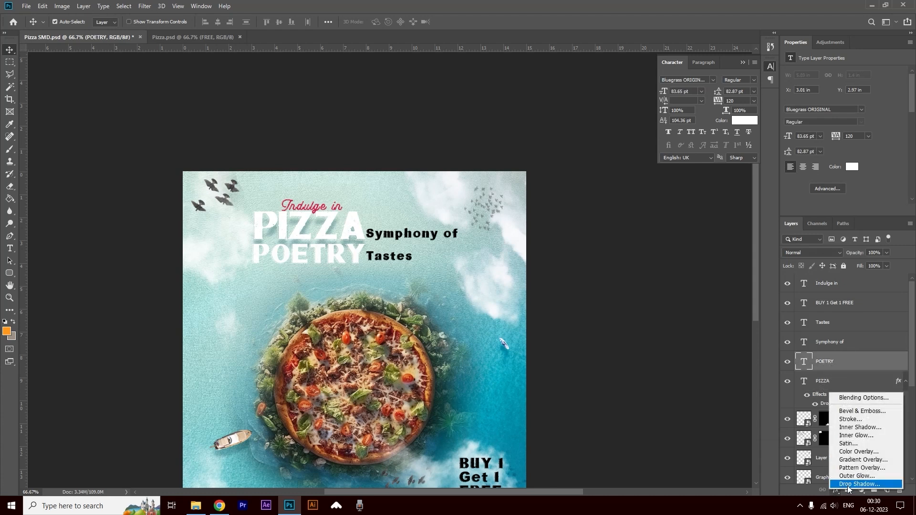
click(854, 484)
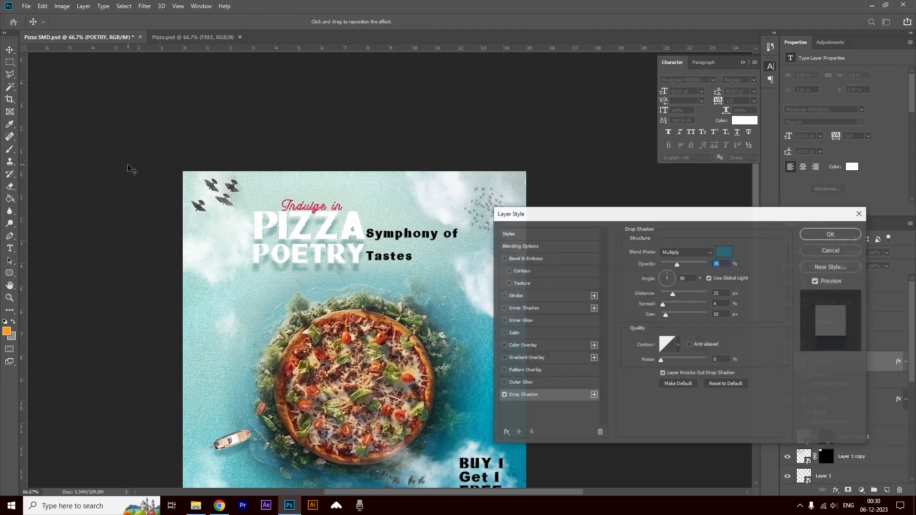
click(831, 234)
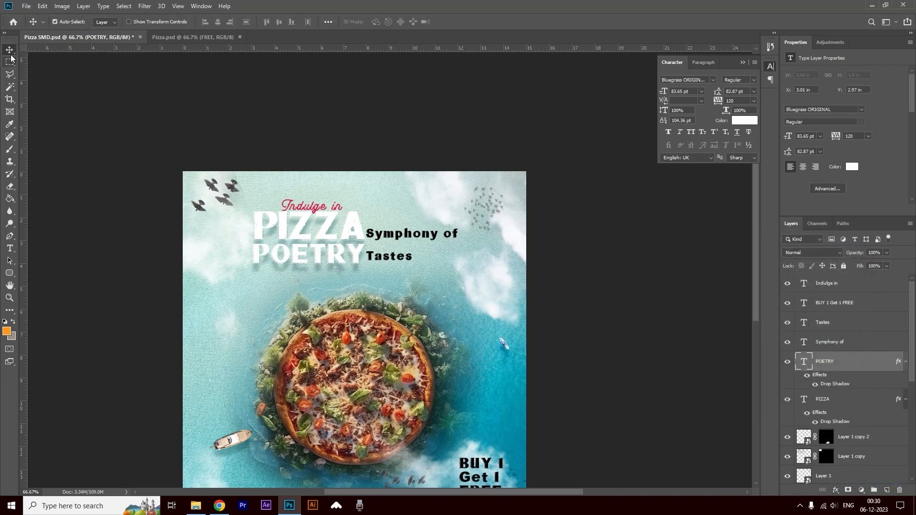
click(95, 195)
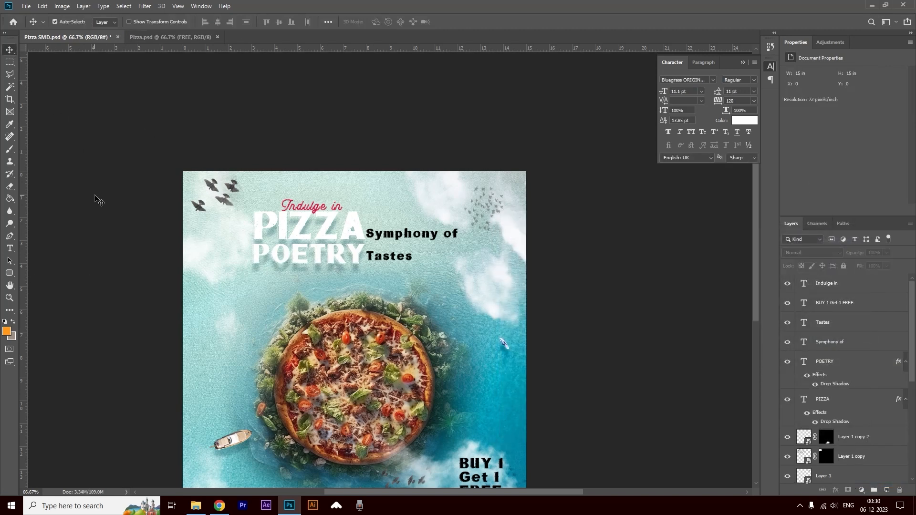
Step: Scale "Indulge in", "PIZZA" and "POETRY" together to about 110% and shift them left, clear of "Symphony of Tastes"
click(355, 257)
shift+click(319, 210)
shift+click(331, 223)
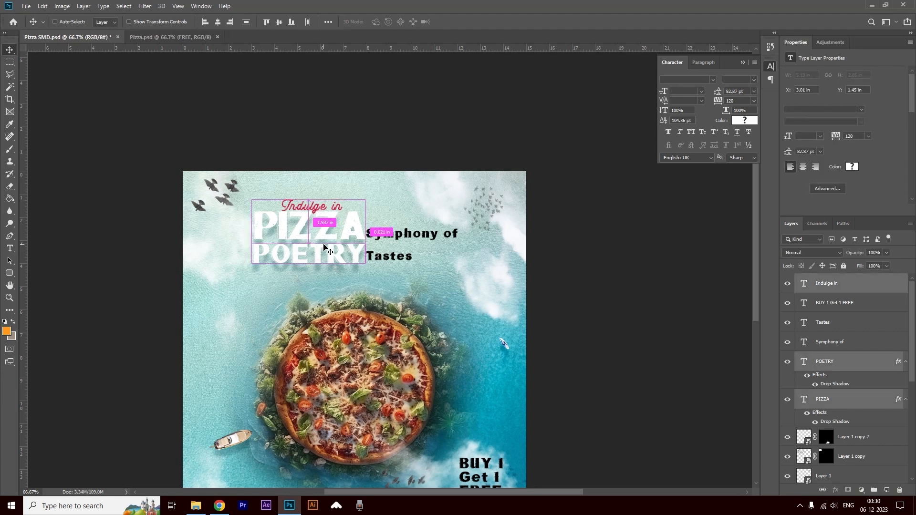
key(ctrl+t)
drag(365, 263, 376, 270)
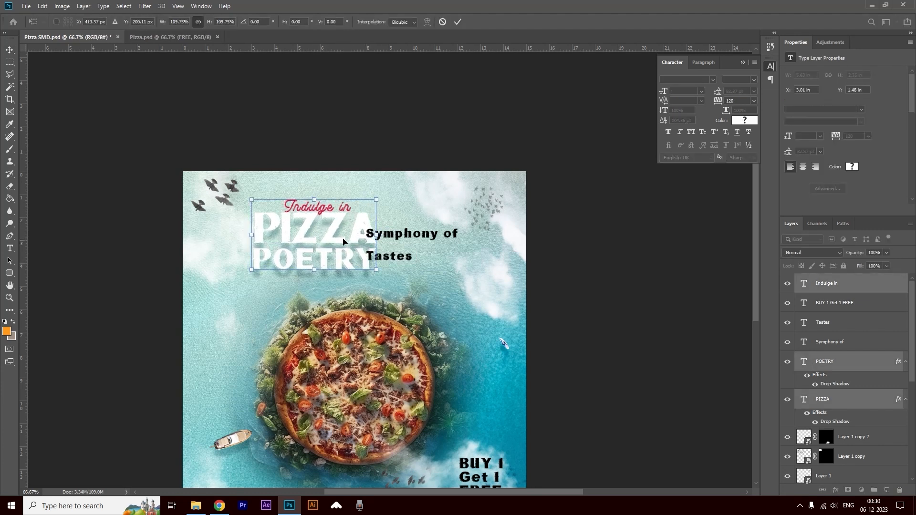
drag(341, 241, 325, 241)
key(Return)
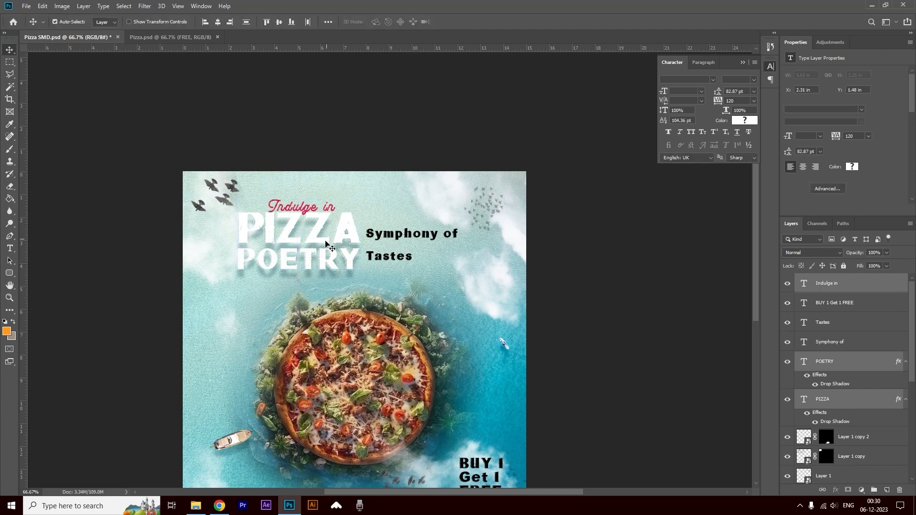
Step: Nudge the three-line "Indulge in PIZZA POETRY" headline slightly right and upward
key(Right)
key(Right)
key(Right)
key(Right)
key(Up)
key(Up)
key(Up)
key(Up)
key(Up)
key(Up)
key(Up)
key(Up)
key(Up)
key(Up)
key(Up)
key(Up)
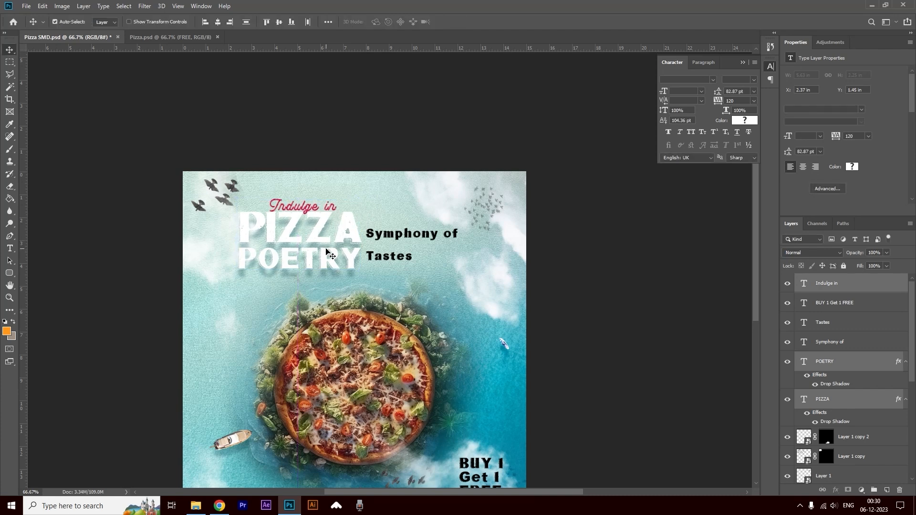
Step: Set "Symphony of" in Indonesia Script Rough at 27.56 pt
double_click(440, 230)
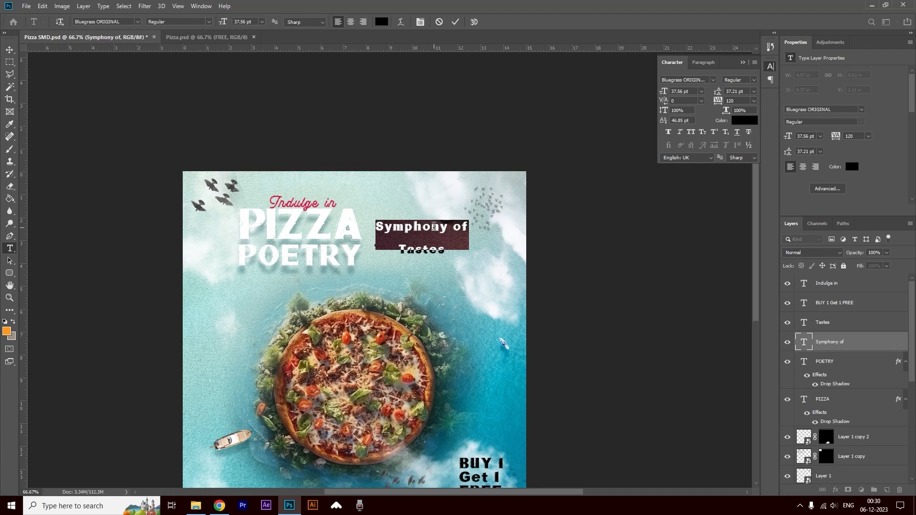
drag(666, 91, 643, 103)
click(119, 22)
text(in)
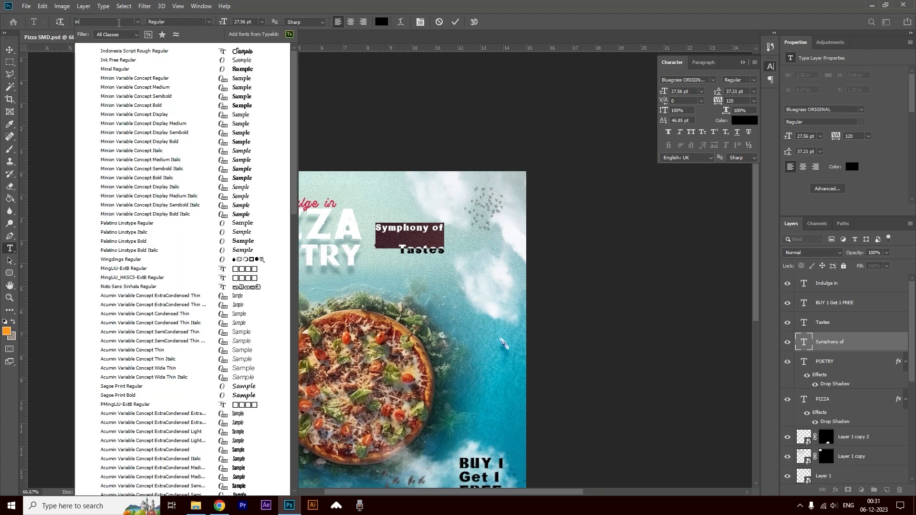
text(do)
click(116, 51)
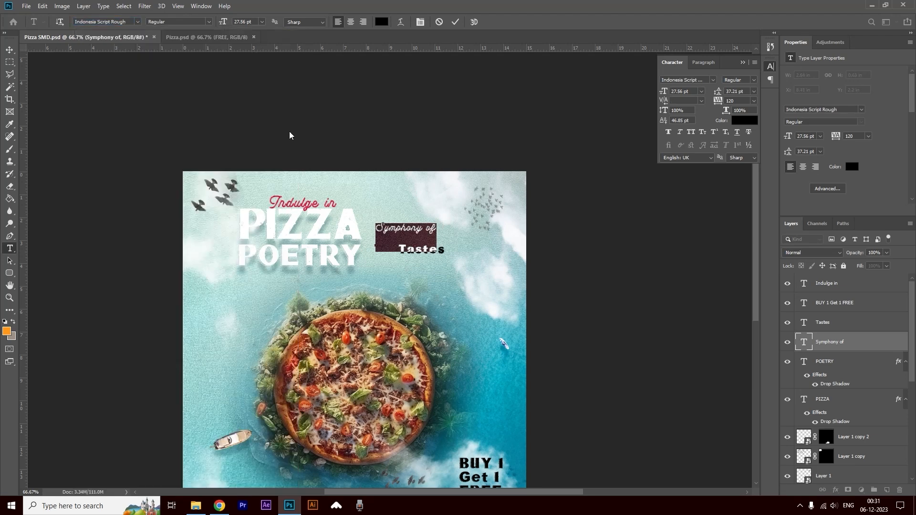
Step: Colour "Symphony of" crimson #d71a52, sampled from "Indulge in"
click(382, 21)
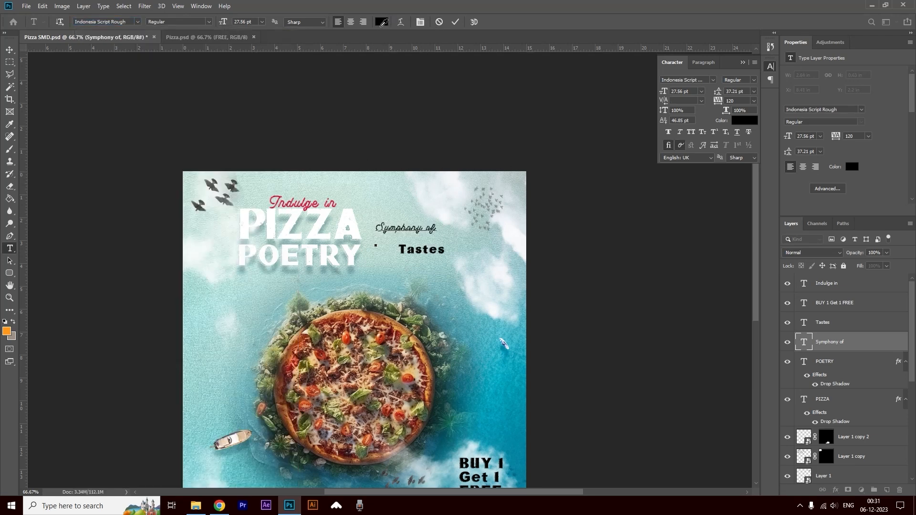
click(281, 196)
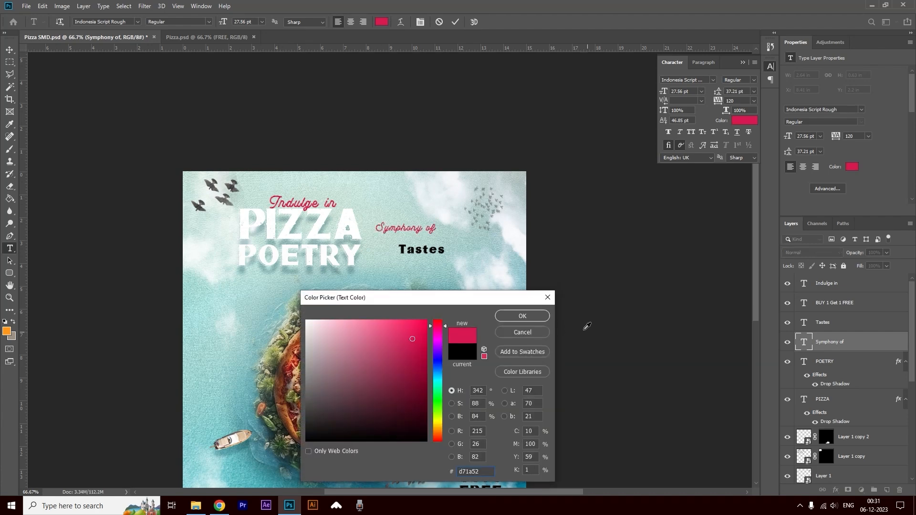
click(523, 315)
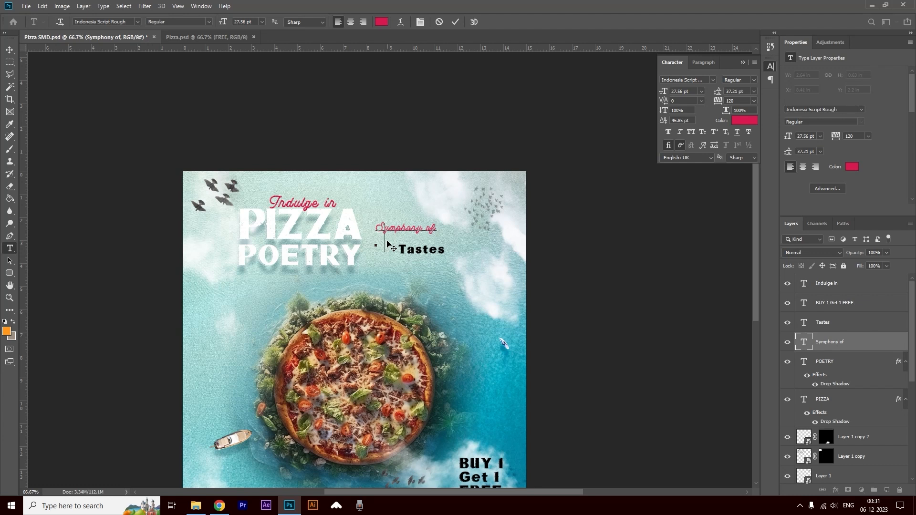
Step: Tighten the kerning in "Symphony of" and move the line up and right, above "Tastes"
key(alt+Left)
key(alt+Left)
key(alt+Left)
click(9, 50)
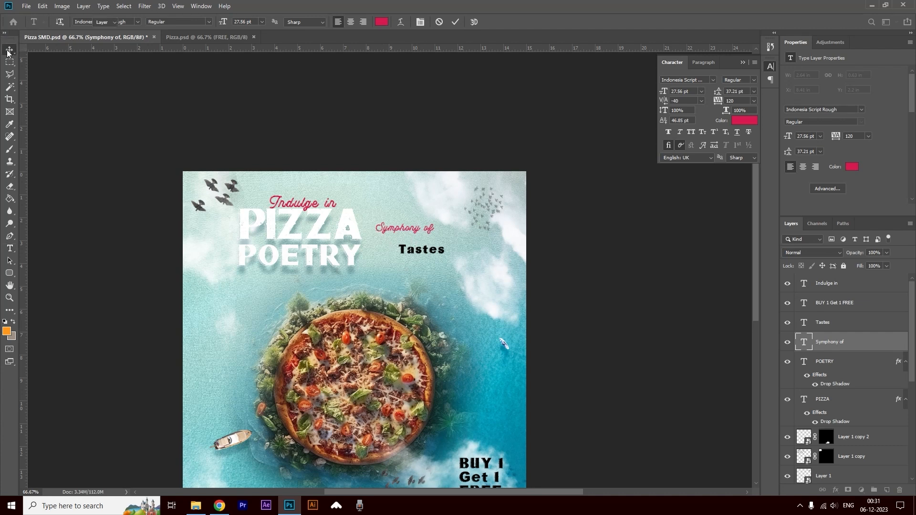
drag(410, 243, 434, 230)
Step: Check the Hurlant font name in the Ocean Pizza folder and set "Tastes" in HURLANT CONDENSED PERSONAL USE at 132.56 pt
click(423, 252)
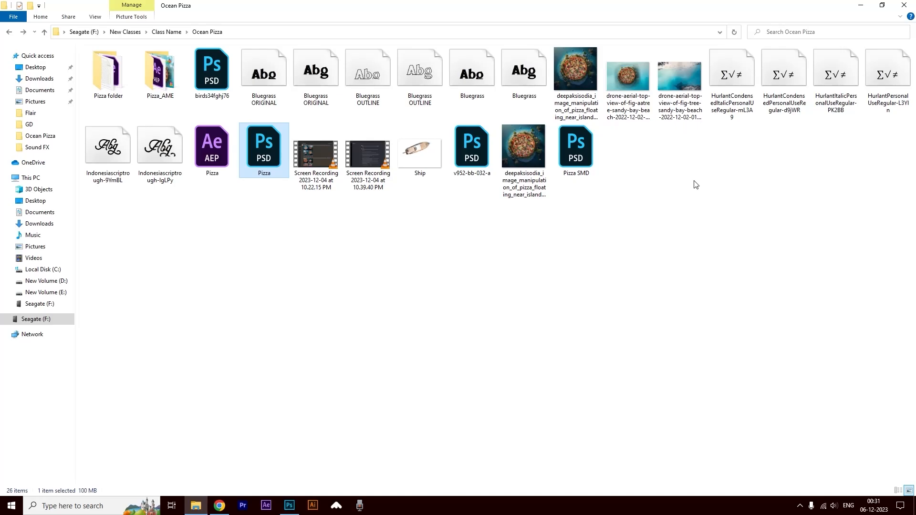
key(alt)
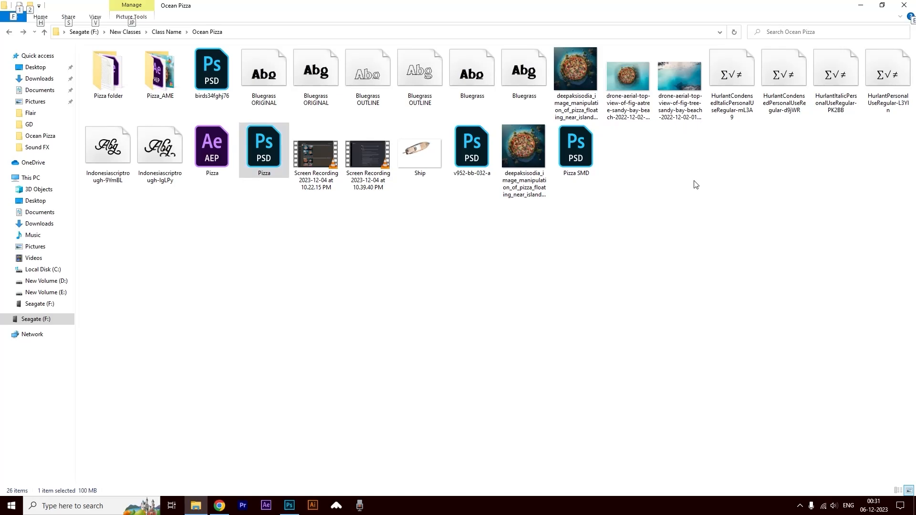
key(alt)
key(alt+Tab)
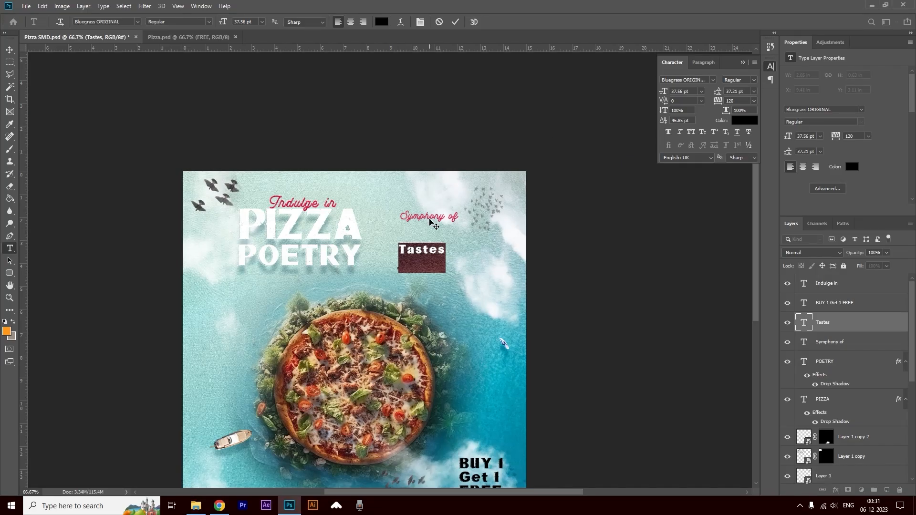
click(120, 21)
text(hurla)
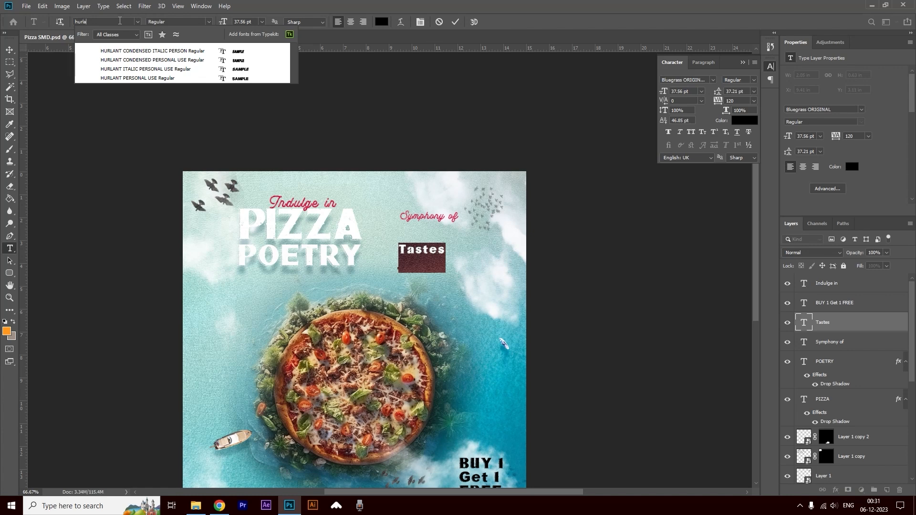
click(148, 61)
drag(224, 24, 318, 50)
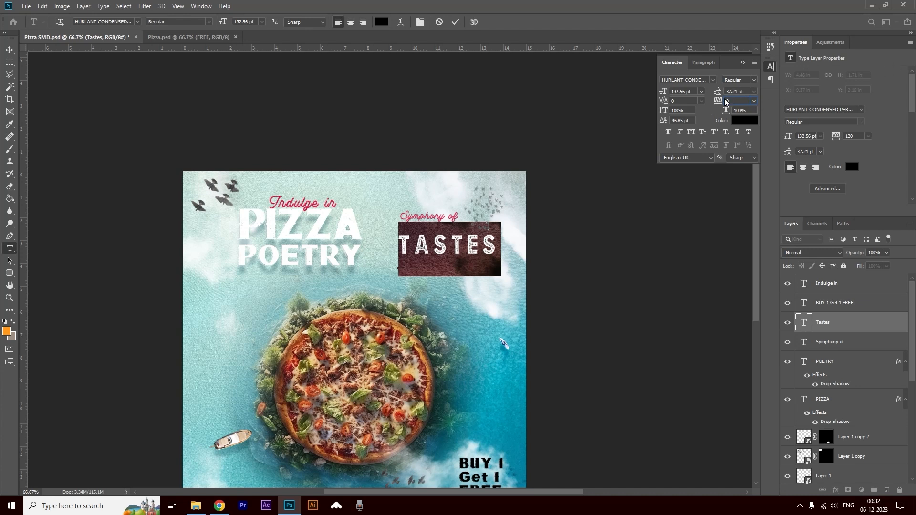
Step: Set the tracking of the whole word "TASTES" to 0
click(442, 244)
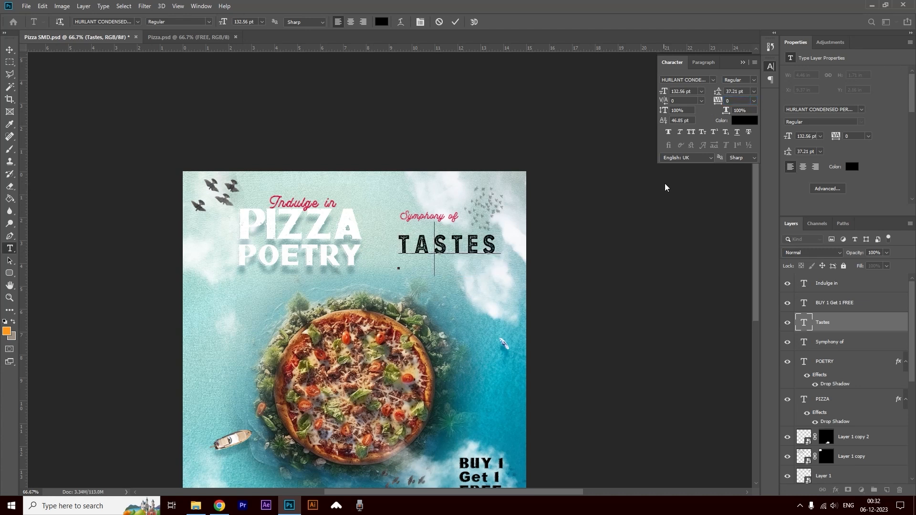
click(409, 246)
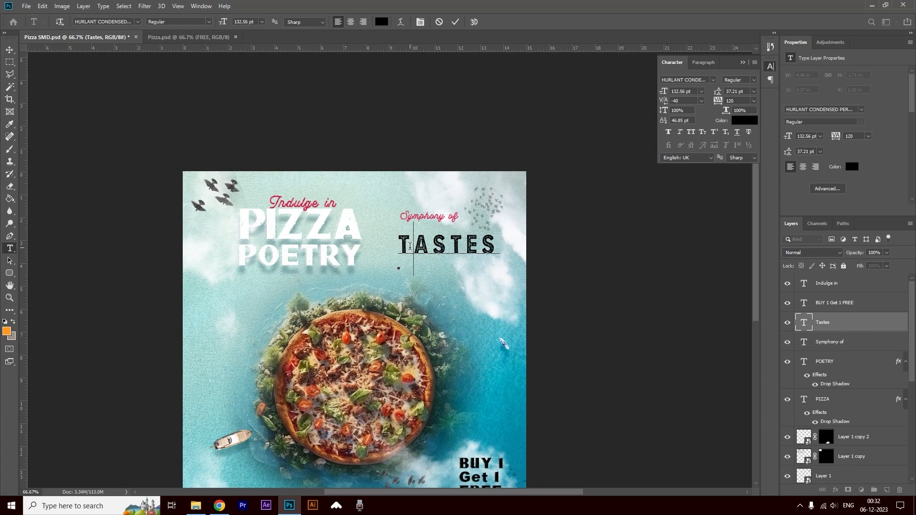
key(ctrl+a)
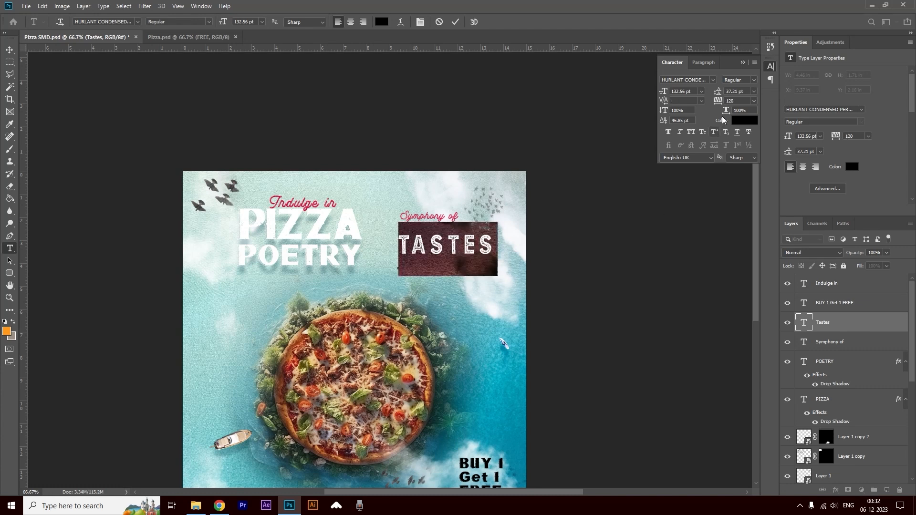
click(719, 97)
text(0)
key(Return)
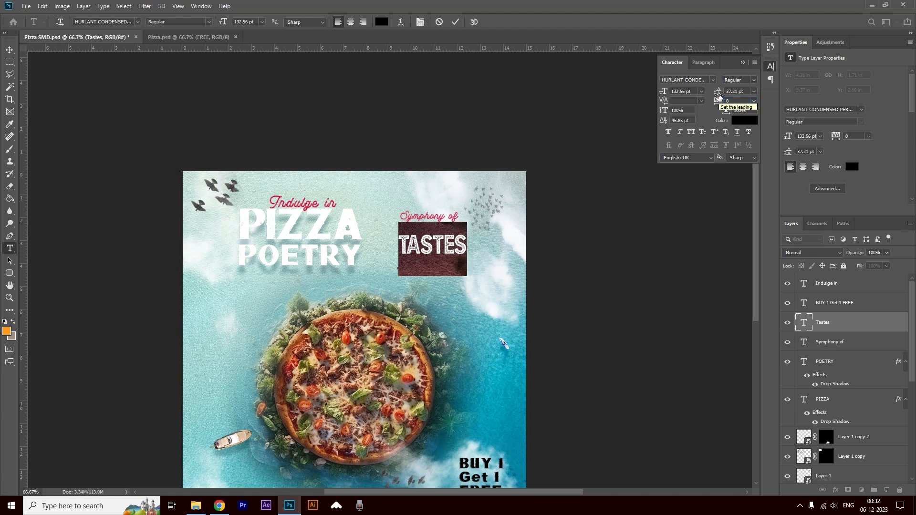
Step: Tighten the kerning between the letters of "TASTES" and move the word slightly up towards "Symphony of"
click(406, 245)
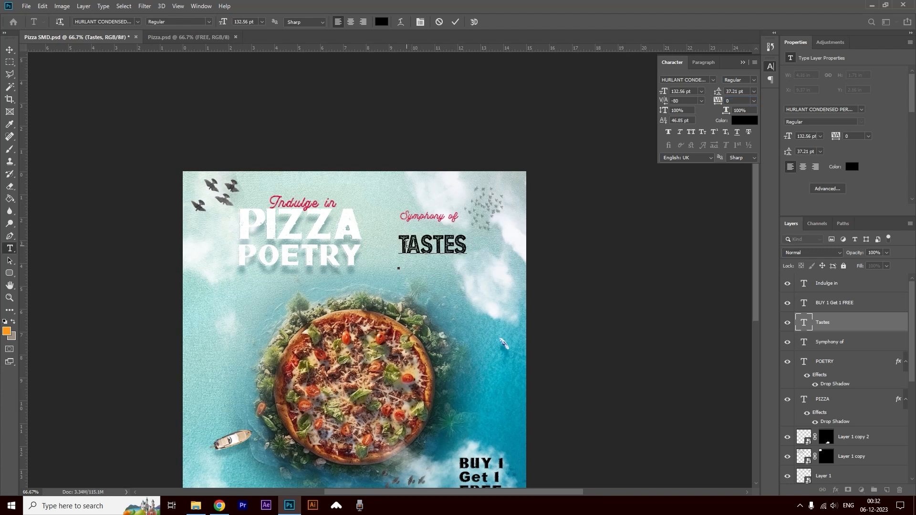
key(alt+Right)
key(alt+Right)
key(alt+Left)
key(Right)
key(alt+Left)
key(Right)
key(alt+Left)
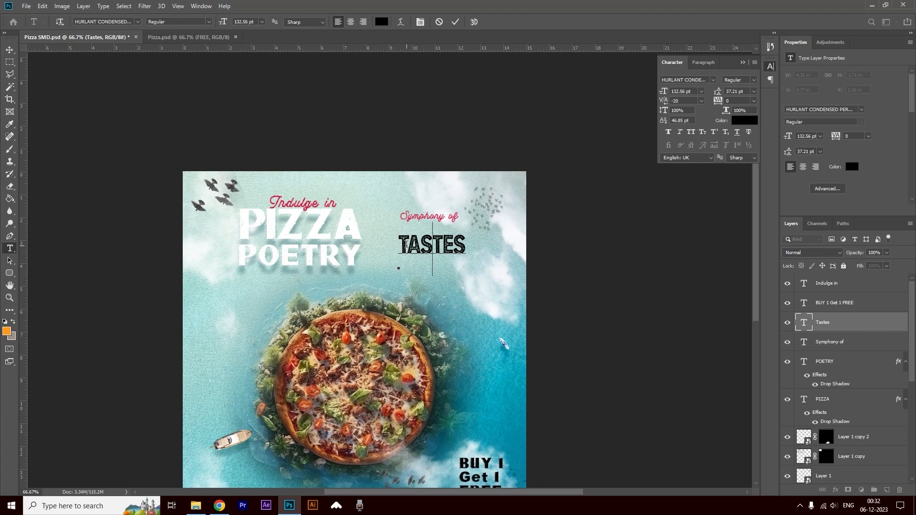
click(10, 50)
drag(440, 251, 440, 245)
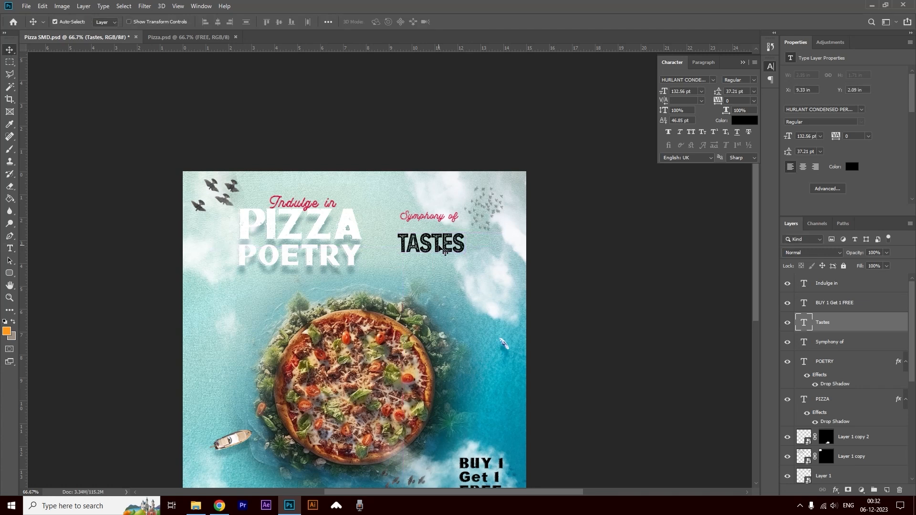
Step: Recolour the whole word "TASTES" to bright yellow, #fbd505, and commit the text edit
double_click(451, 253)
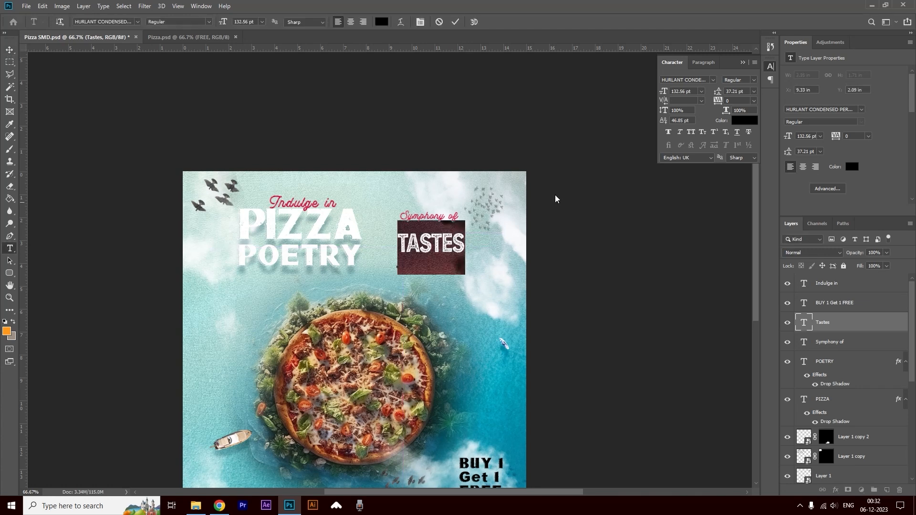
click(382, 21)
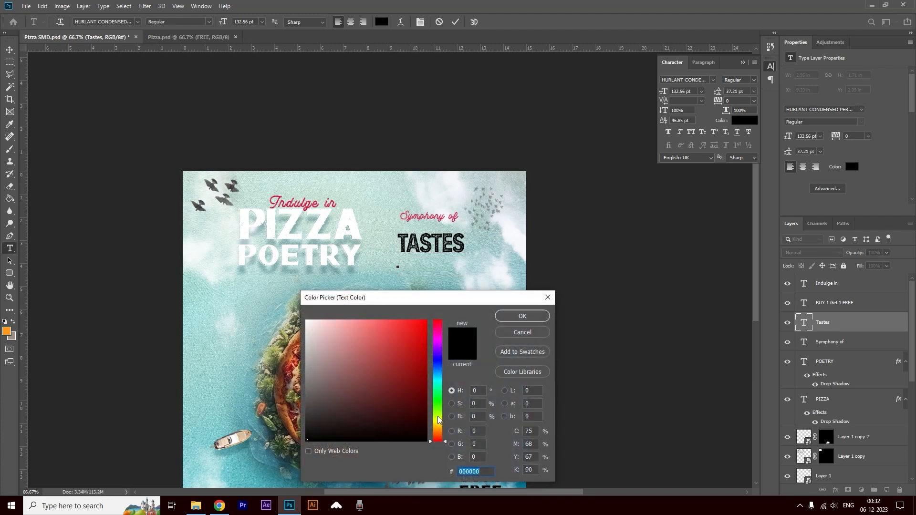
drag(441, 421, 441, 424)
drag(420, 362, 424, 321)
drag(439, 419, 442, 426)
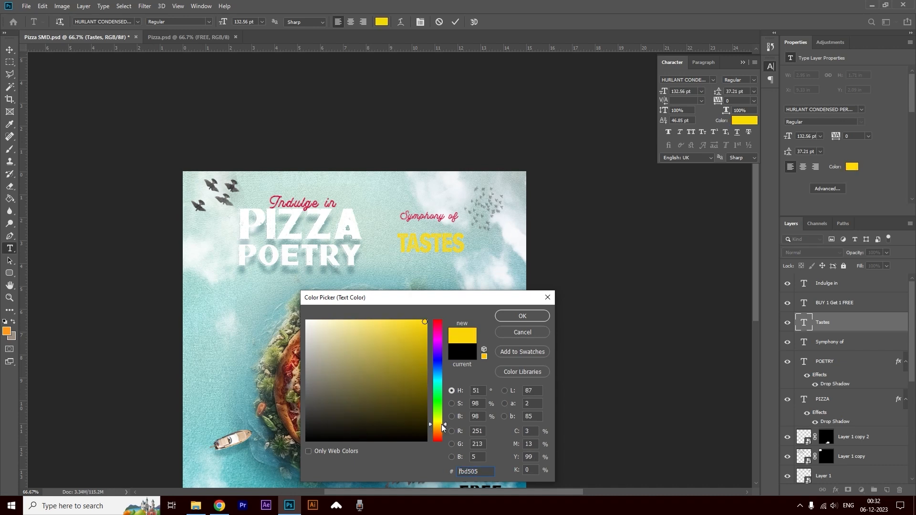
click(518, 315)
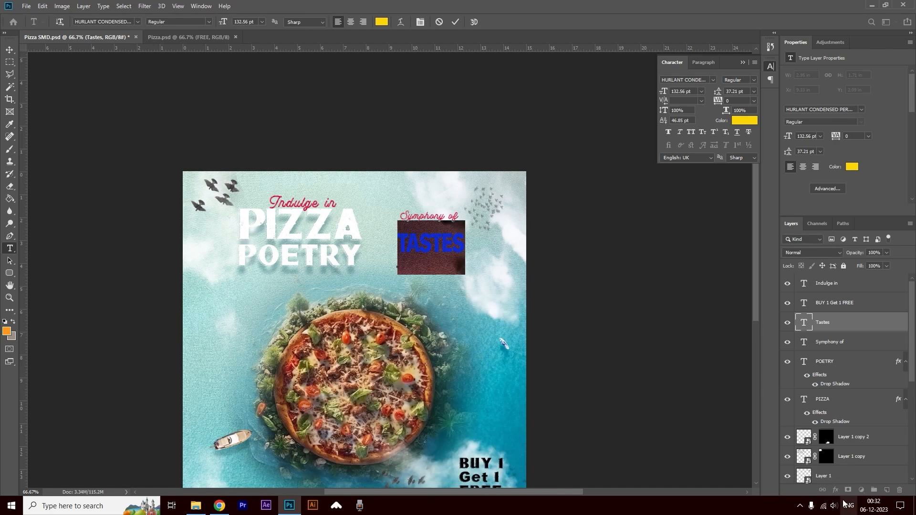
key(ctrl+Return)
key(v)
Step: Add a Multiply drop shadow to "TASTES" with 53% opacity and 13 px distance
click(835, 490)
click(854, 487)
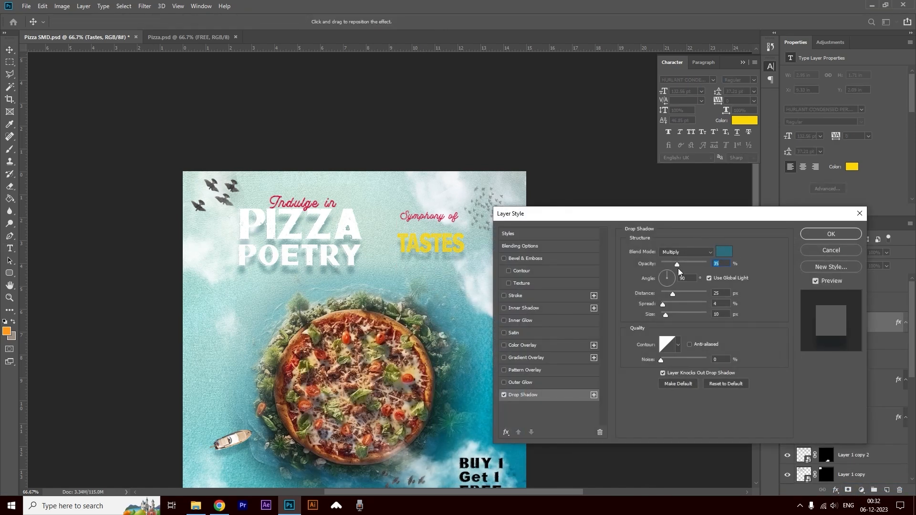
drag(669, 264, 668, 293)
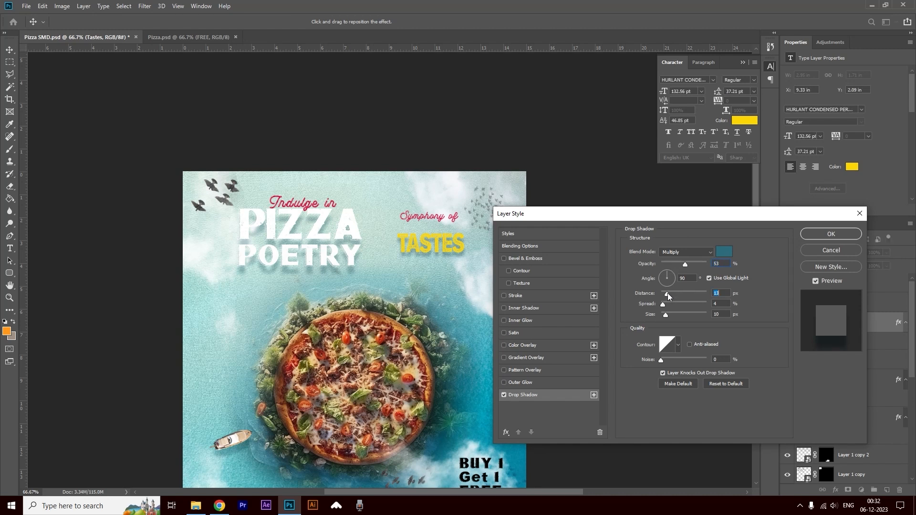
click(830, 234)
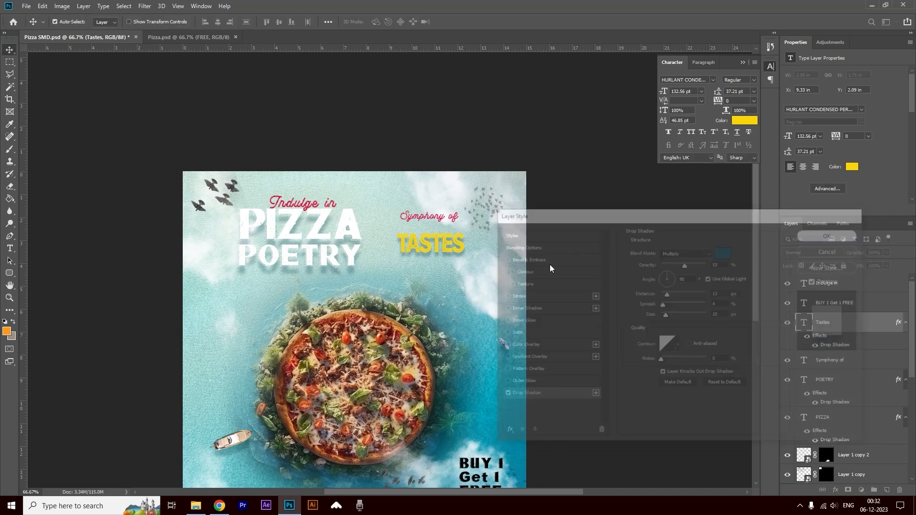
Step: Change the font of "TASTES" to HURLANT PERSONAL USE Regular
double_click(428, 245)
click(433, 245)
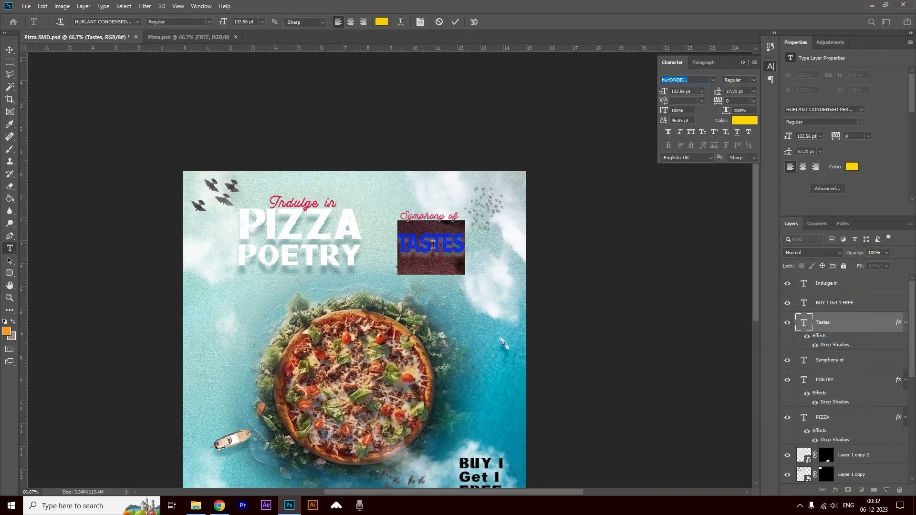
click(462, 245)
double_click(439, 247)
click(94, 23)
text(hur)
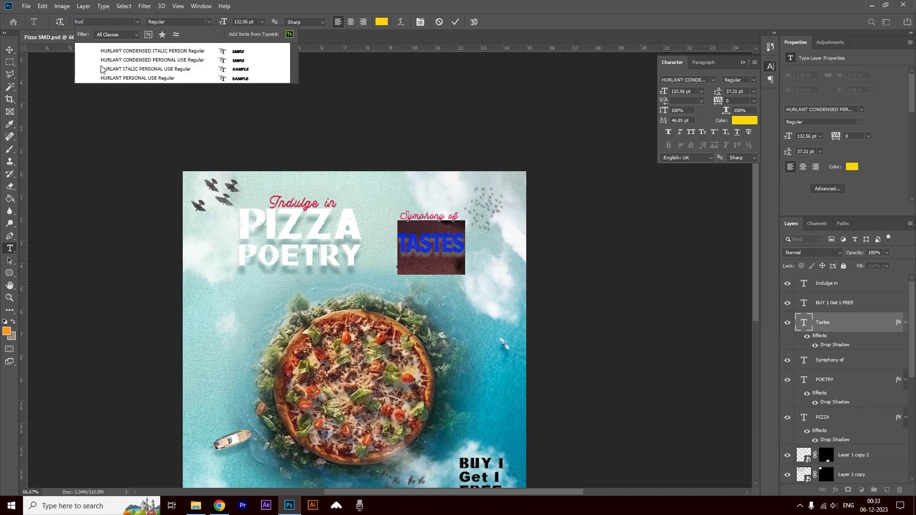
click(120, 78)
Step: Tighten the kerning between the first letters of "TASTES" in its new font
click(445, 244)
click(413, 239)
key(alt+Left)
key(alt+Left)
key(Right)
key(Right)
key(alt+Left)
key(Right)
key(Right)
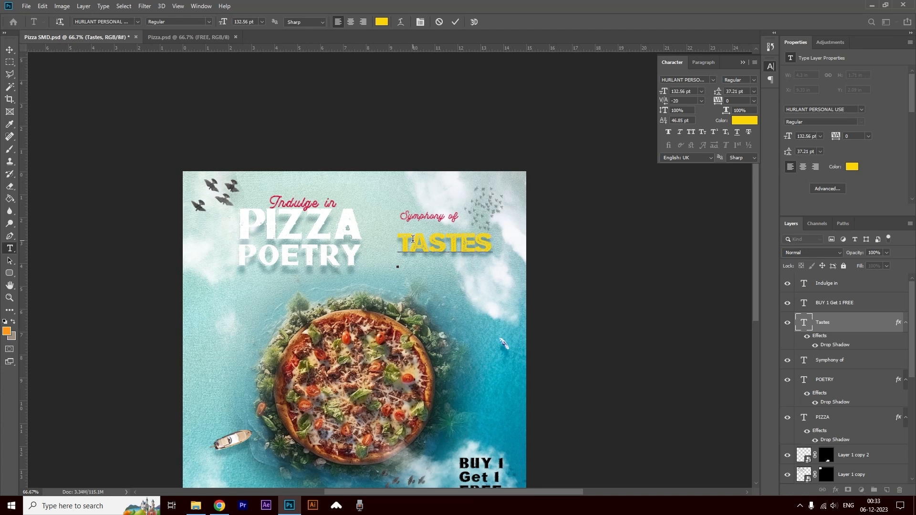
Step: Set the size of "TASTES" to 125.56 pt and move the word up and left, close under "Symphony of"
key(ctrl+a)
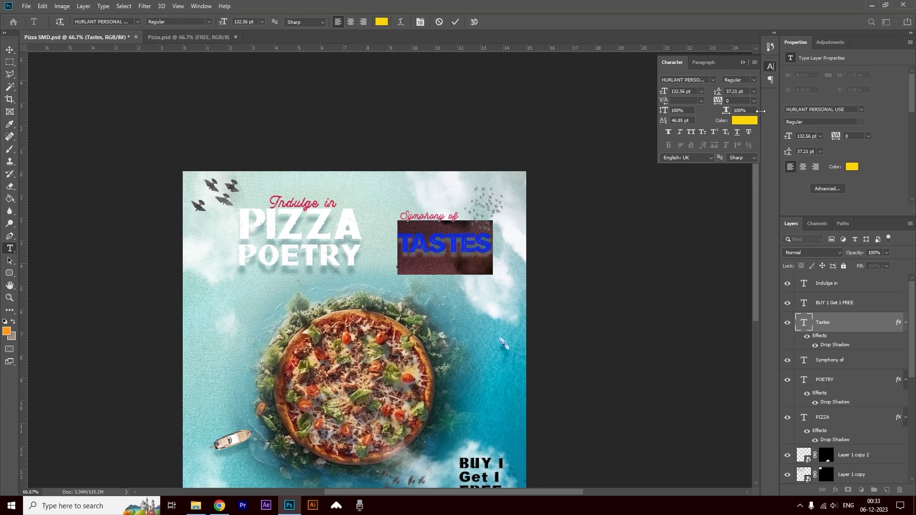
click(693, 92)
key(Down)
key(Down)
key(Down)
key(Down)
key(Down)
key(Down)
key(Down)
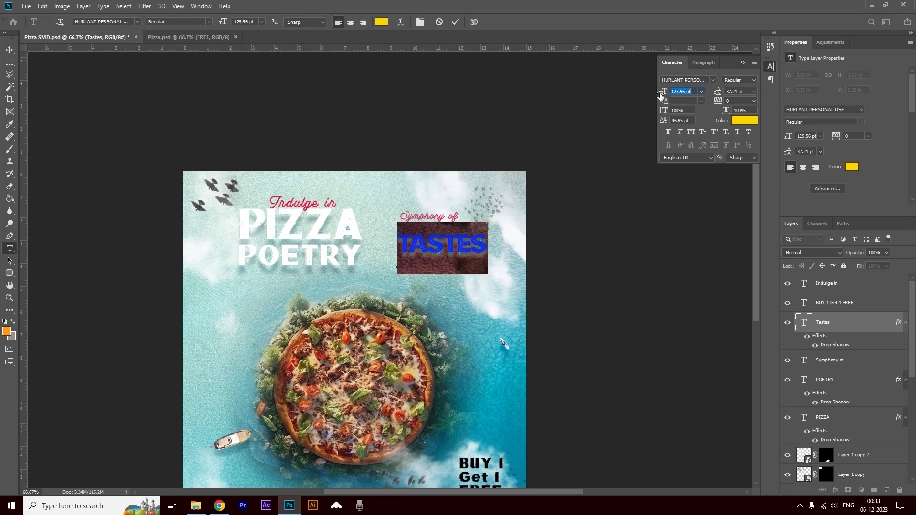
click(9, 50)
drag(458, 248, 447, 229)
Step: Recolour "Symphony of" to white and shift the line slightly left above "TASTES"
double_click(438, 225)
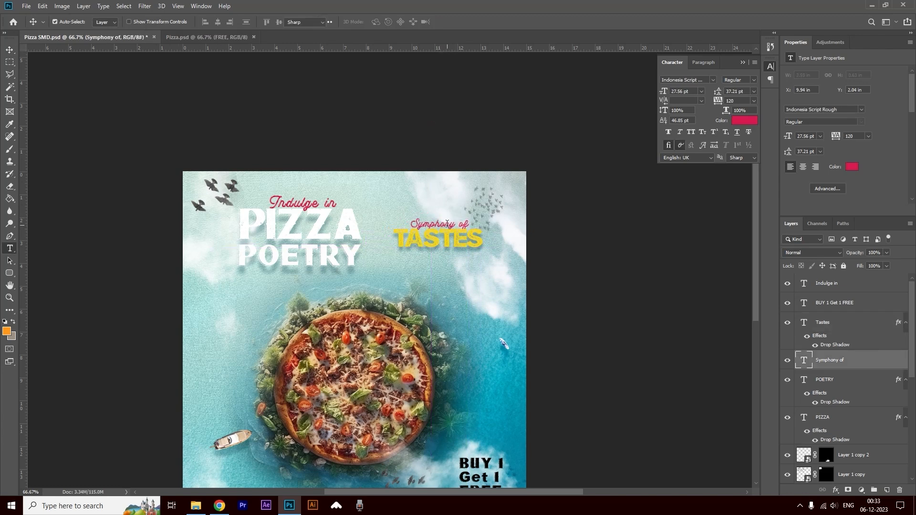
click(380, 23)
drag(330, 337, 303, 316)
key(Return)
click(10, 50)
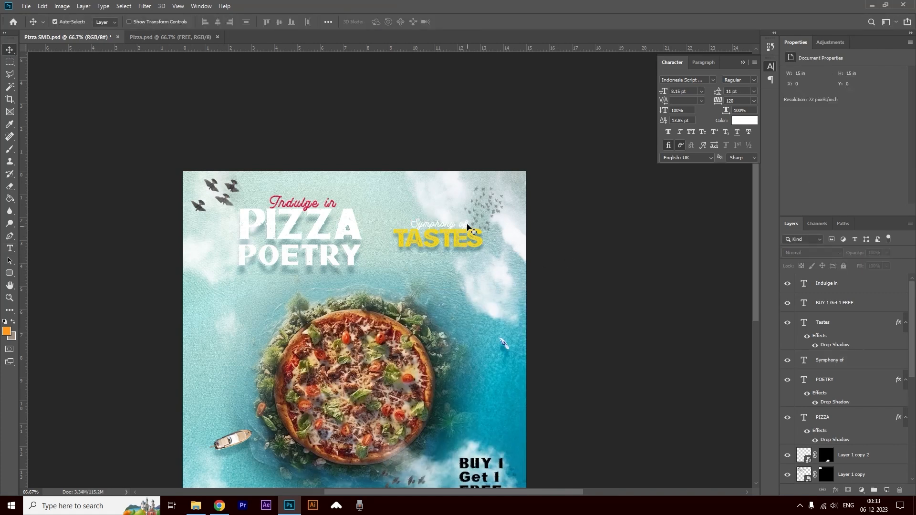
drag(460, 229, 452, 228)
Step: Draw a circle about 107 px wide over the end of "TASTES" and fill it with #d70545 sampled from "Indulge in"
drag(9, 273, 35, 291)
drag(457, 219, 482, 244)
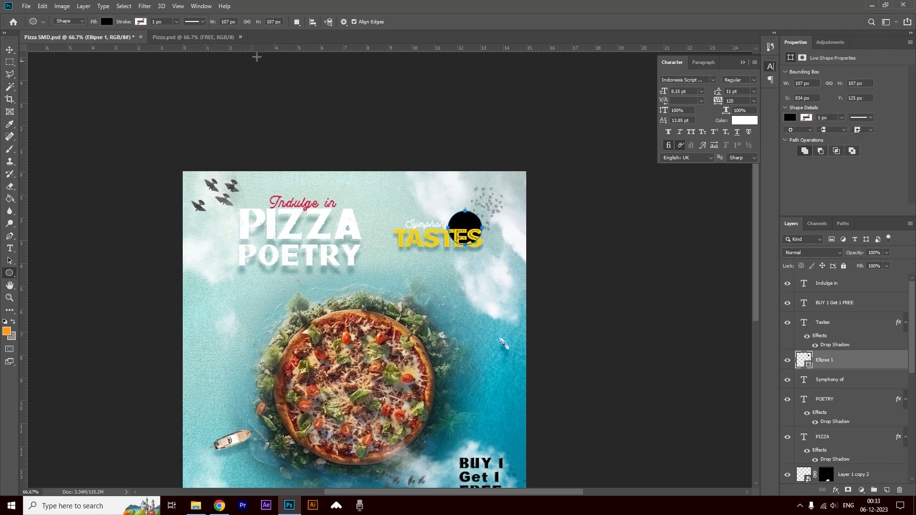
click(106, 22)
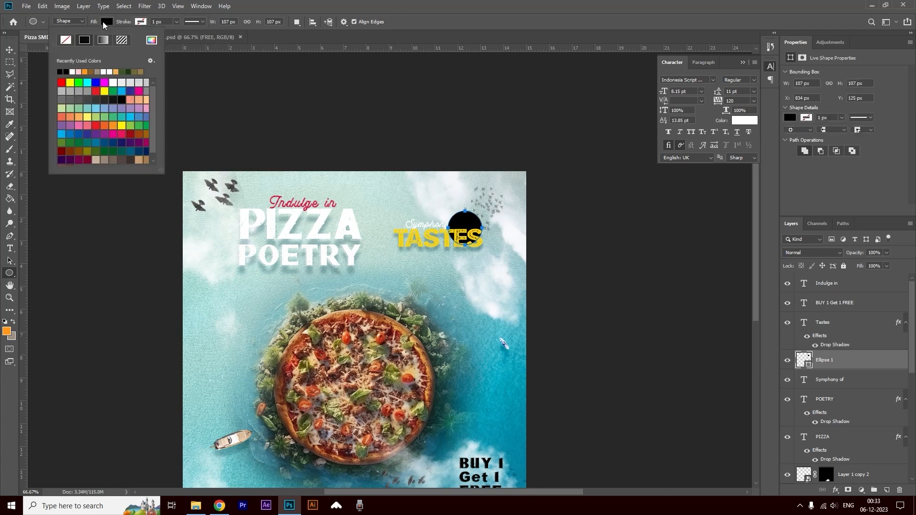
click(152, 39)
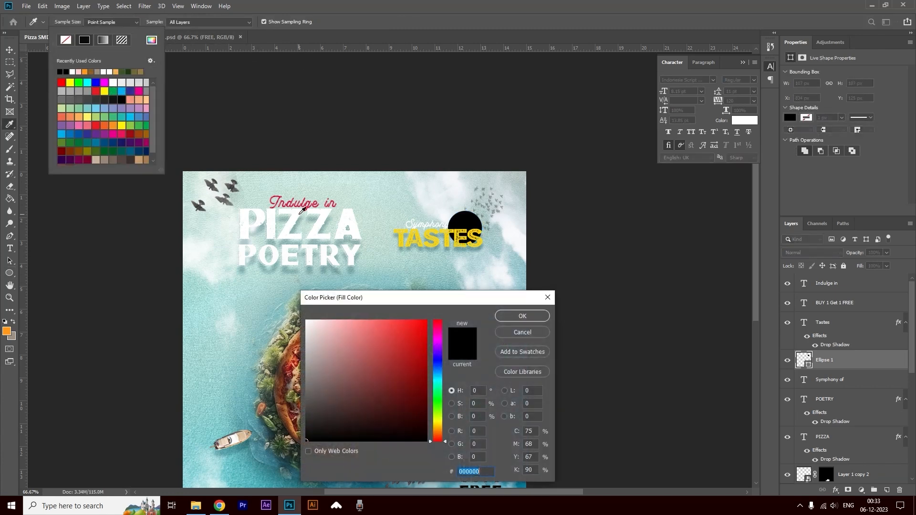
click(311, 205)
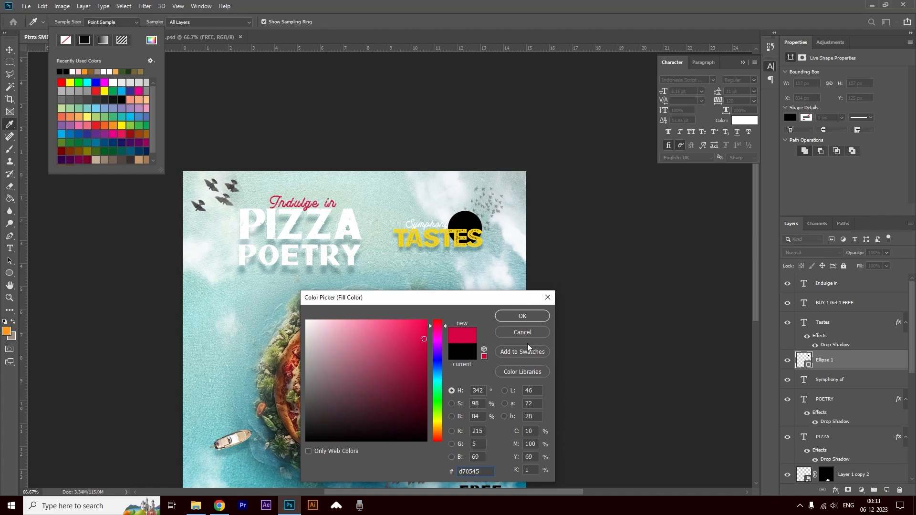
click(524, 315)
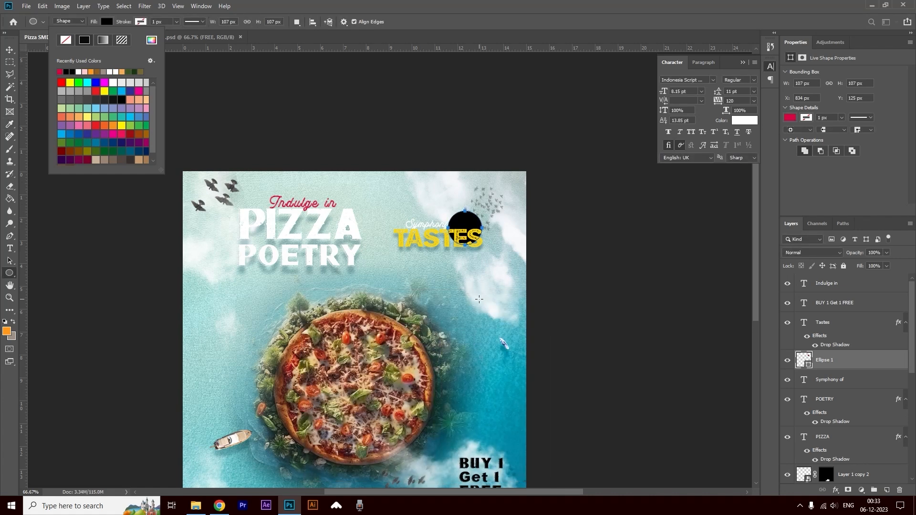
Step: Move the circle slightly up, place its layer below the "PIZZA" text layer, and nudge "Symphony of" left
click(10, 49)
drag(468, 220, 466, 217)
drag(859, 364, 858, 465)
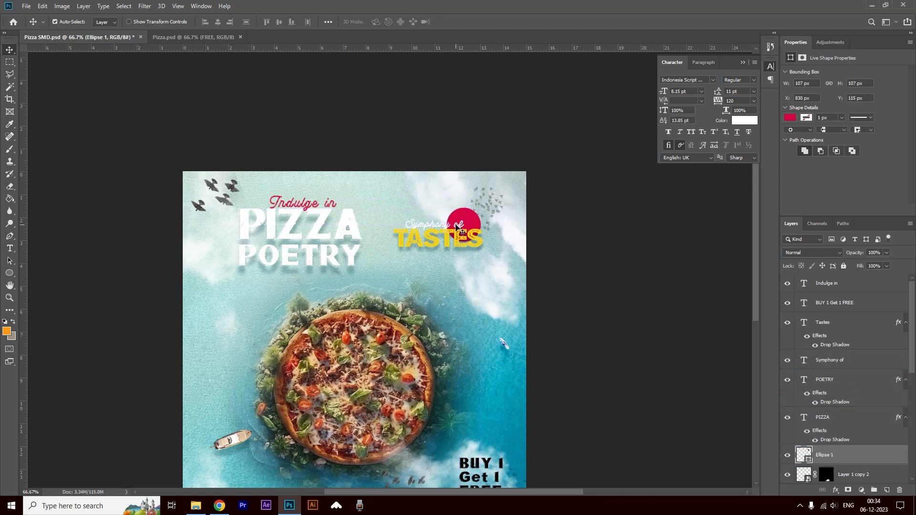
click(461, 228)
drag(465, 231, 463, 231)
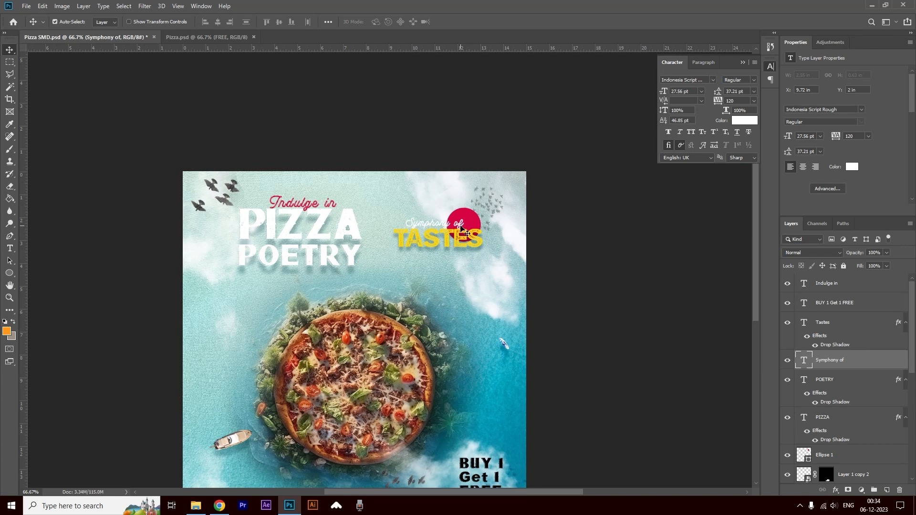
Step: Lower the opacity of the red circle layer to 79%
click(474, 223)
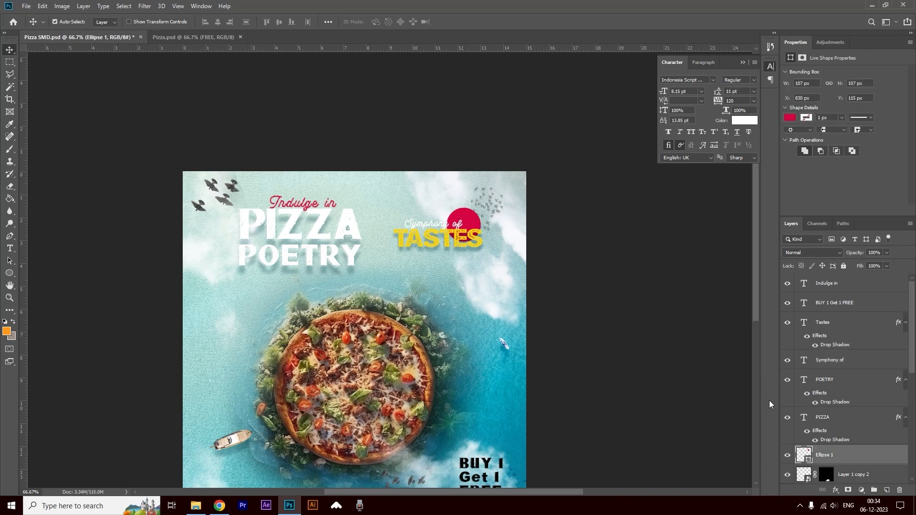
double_click(806, 459)
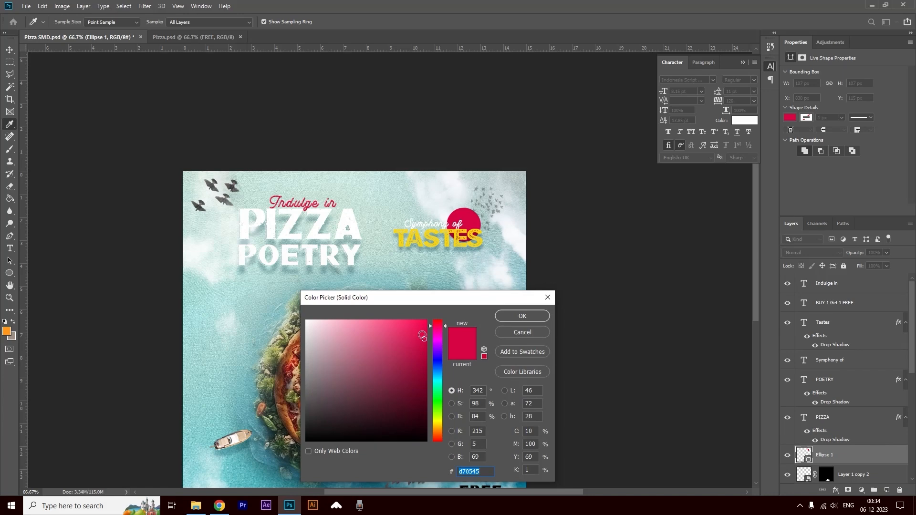
click(458, 472)
click(522, 316)
drag(880, 257, 877, 261)
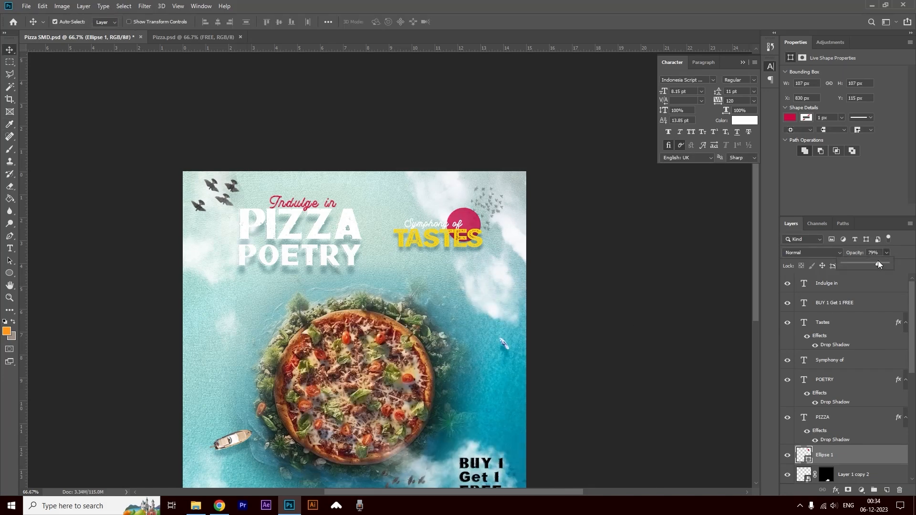
Step: Enlarge the "Symphony of" text and move it left so it sits over "TASTES" and the circle
drag(395, 320, 415, 266)
double_click(458, 169)
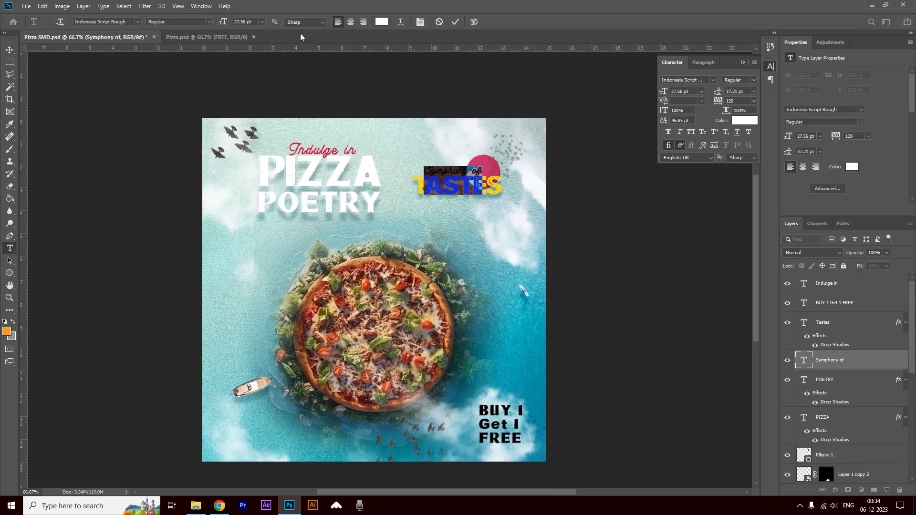
drag(224, 24, 225, 24)
click(10, 50)
drag(448, 176, 442, 175)
Step: Add an empty layer directly above the ocean photo and sample the light blue water as the brush colour
click(517, 323)
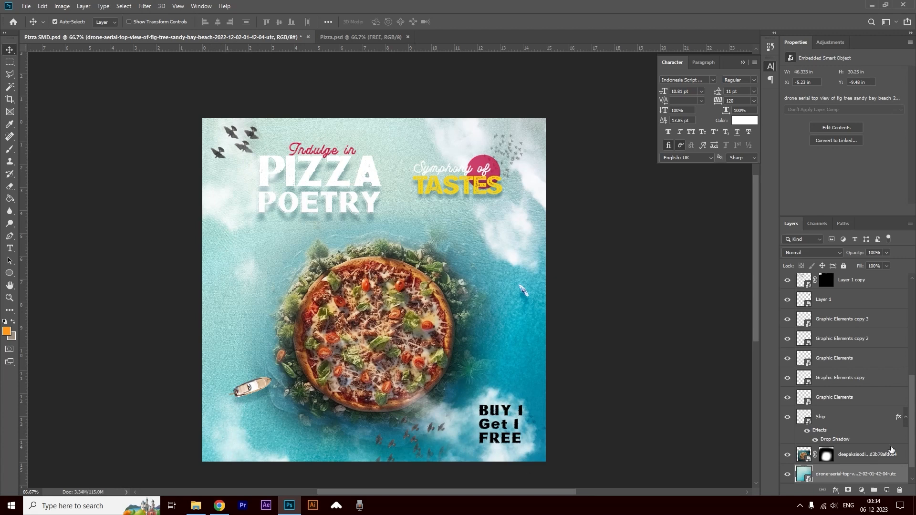
scroll(891, 452, down, 1)
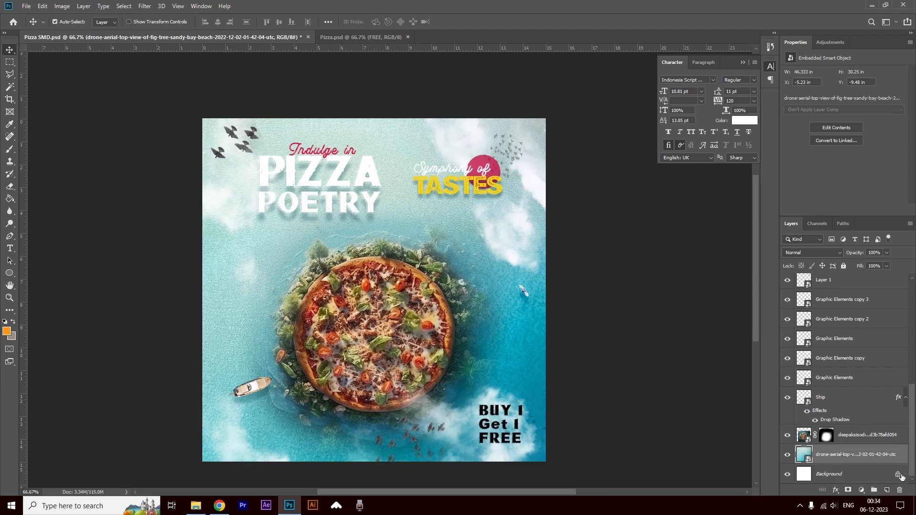
click(897, 474)
click(857, 456)
click(887, 490)
click(10, 149)
alt+click(507, 279)
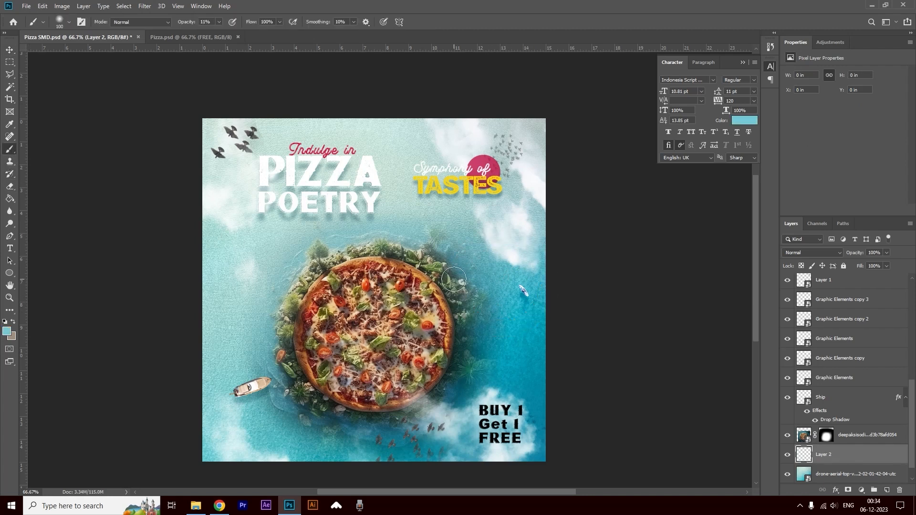
Step: Enlarge the brush to 600 px and paint the sampled blue over the upper ocean at 11% opacity
key(bracketright)
key(bracketright)
key(bracketright)
key(bracketright)
key(bracketright)
key(bracketright)
key(bracketright)
key(bracketright)
mouse_move(508, 163)
mouse_down()
mouse_move(226, 125)
mouse_move(198, 132)
mouse_move(329, 144)
mouse_move(357, 135)
mouse_move(287, 88)
mouse_up()
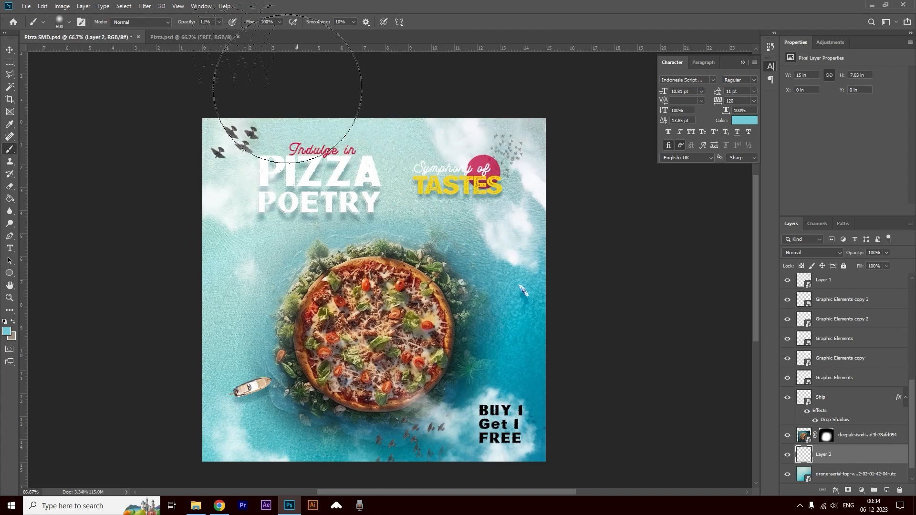
Step: Paint blue over the ocean around the island with 53% brush opacity and set the paint layer to Multiply
click(219, 22)
drag(237, 33, 237, 34)
mouse_move(466, 127)
mouse_down()
mouse_move(239, 135)
mouse_move(211, 227)
mouse_move(200, 330)
mouse_move(126, 445)
mouse_up()
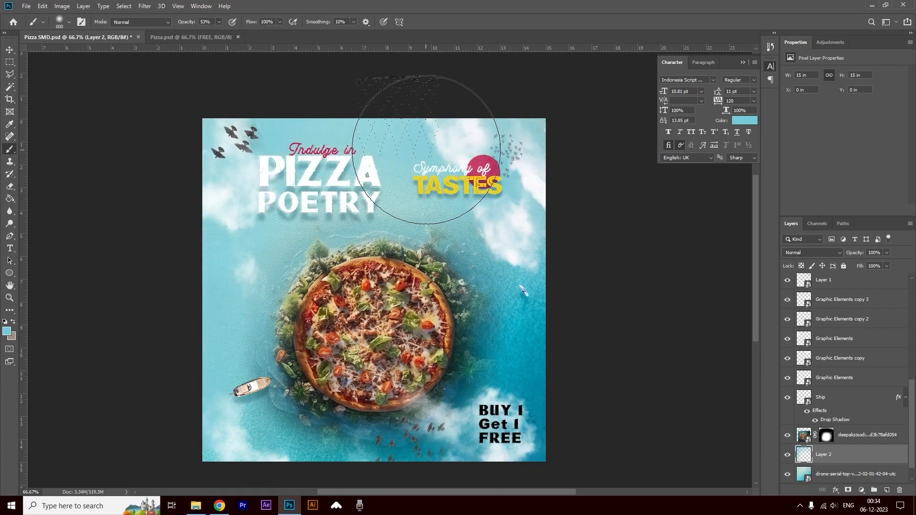
click(813, 252)
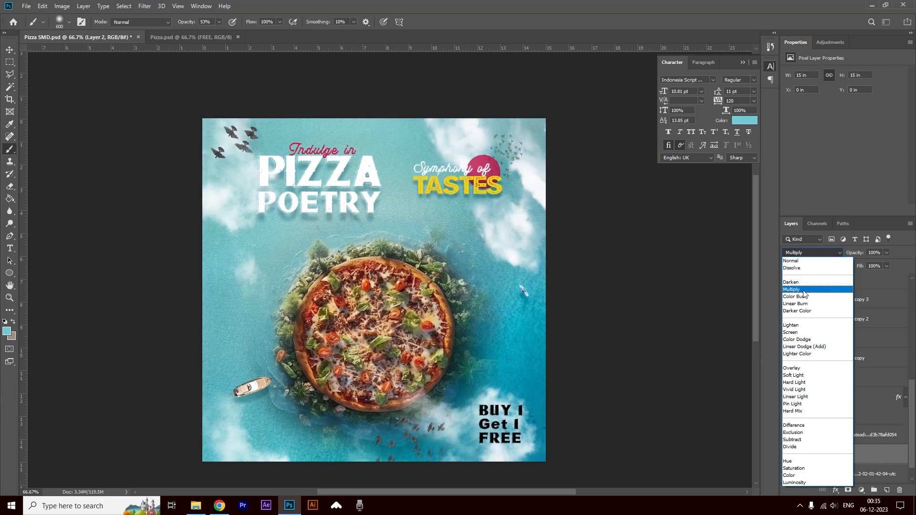
click(804, 289)
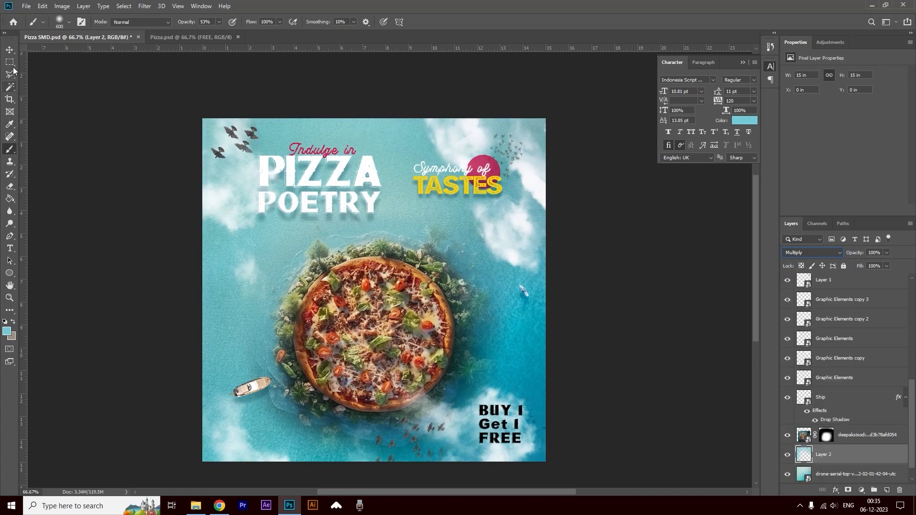
Step: Move "Symphony of", "TASTES" and the red circle together slightly down and left
click(9, 49)
click(599, 192)
click(471, 186)
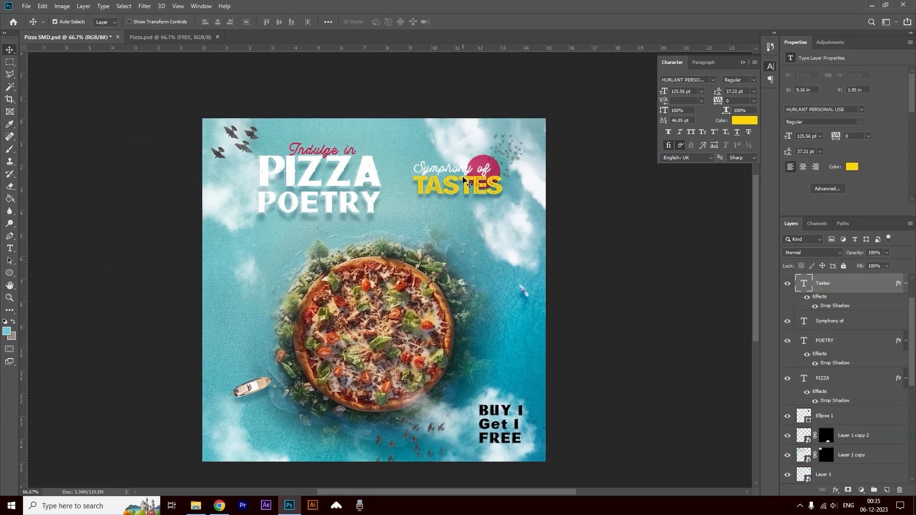
shift+click(445, 170)
shift+click(491, 165)
drag(491, 164, 491, 181)
Step: Move "Indulge in", "PIZZA" and "POETRY" together slightly right
click(328, 161)
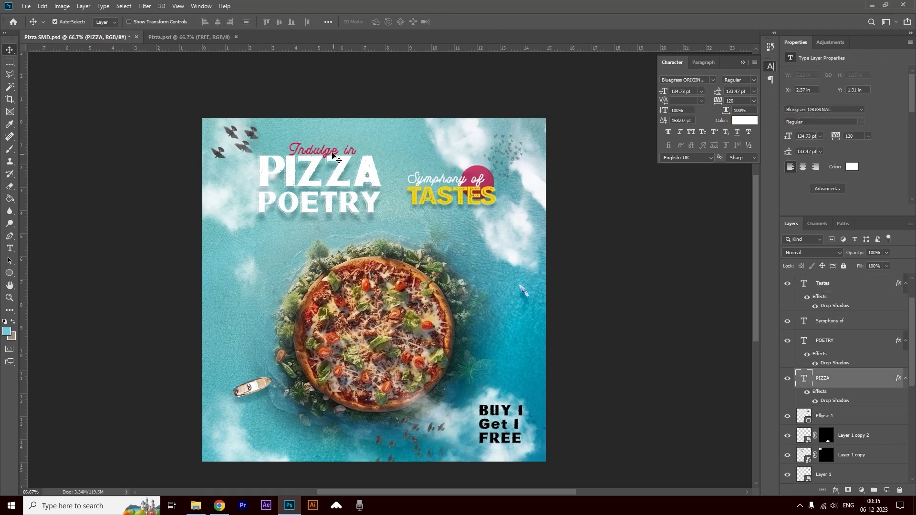
shift+click(337, 205)
mouse_move(337, 204)
mouse_down()
mouse_move(354, 203)
mouse_move(341, 201)
mouse_up()
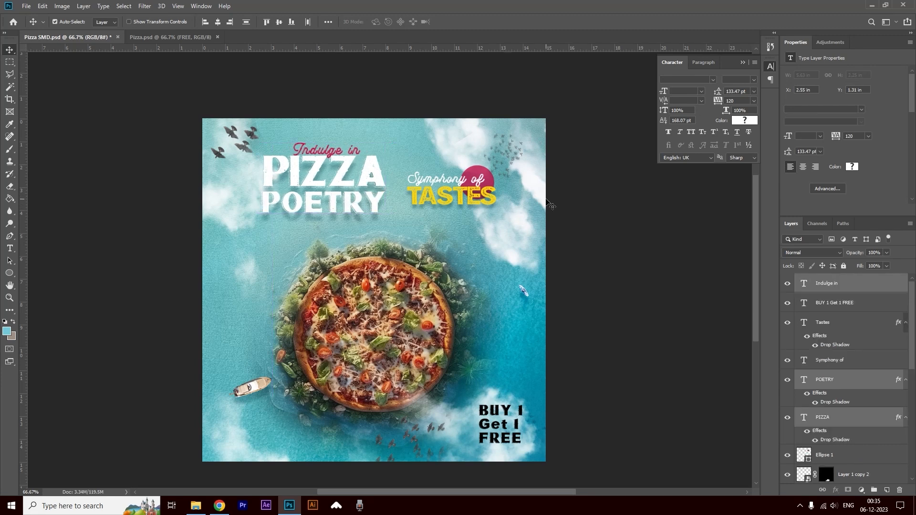
Step: Draw a white vertical divider 2 px wide and 215 px tall between the headline and tagline, and lower its opacity
click(604, 201)
drag(10, 273, 39, 274)
drag(394, 151, 393, 219)
click(107, 21)
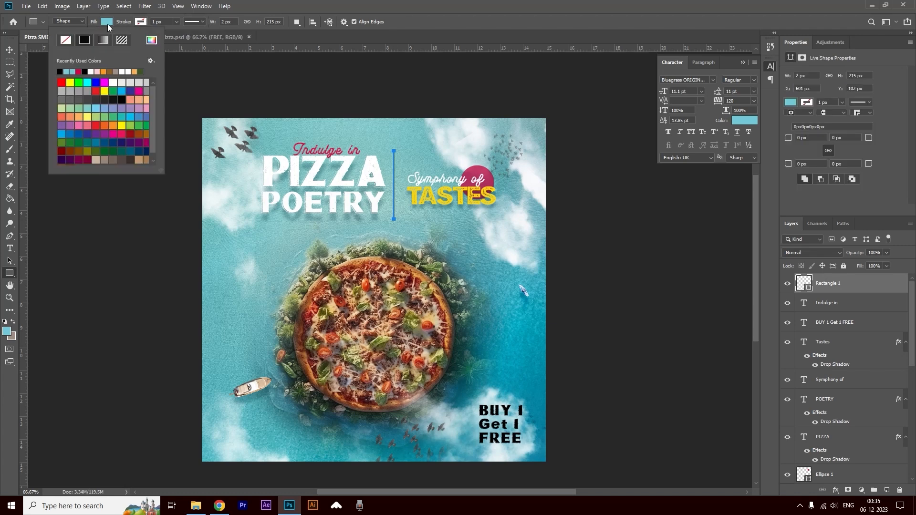
click(9, 49)
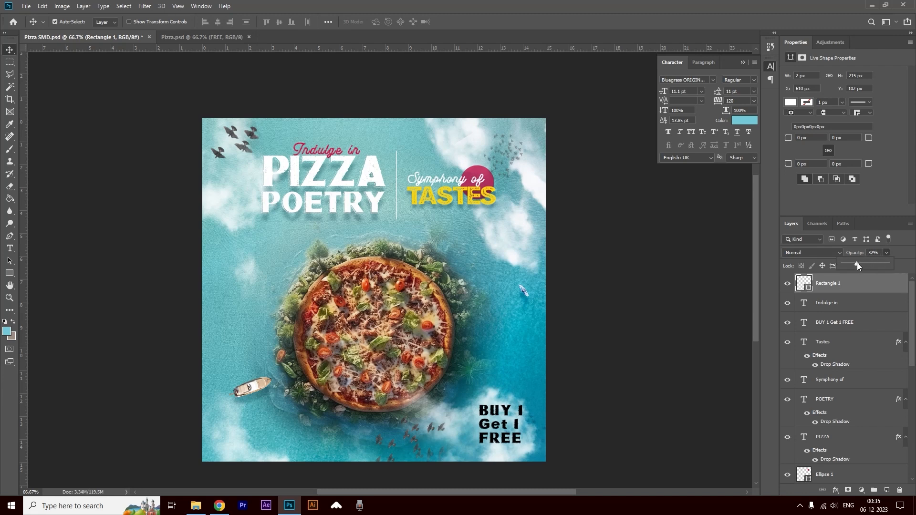
drag(857, 262, 868, 262)
click(599, 222)
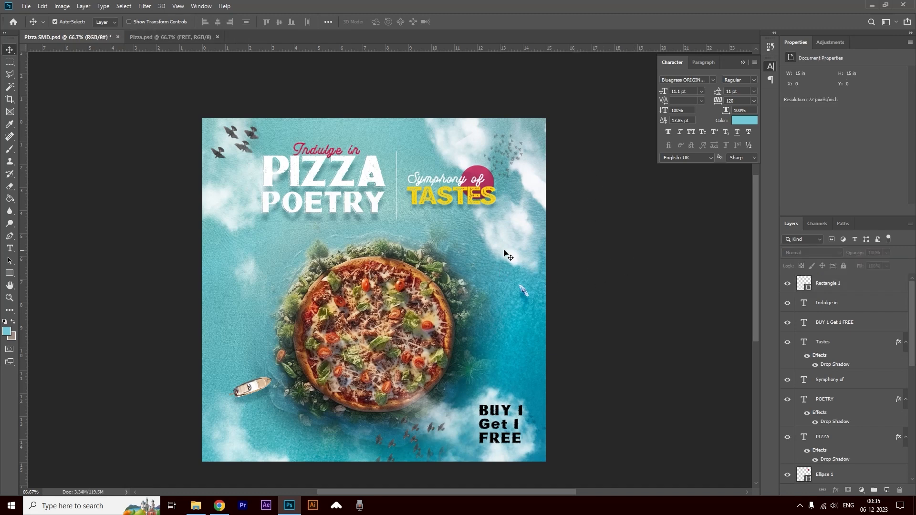
Step: Draw a light blue rectangle about 2.51 in wide and 2.44 in tall over the BUY 1 Get 1 FREE text
drag(504, 365, 524, 301)
key(ctrl+plus)
key(u)
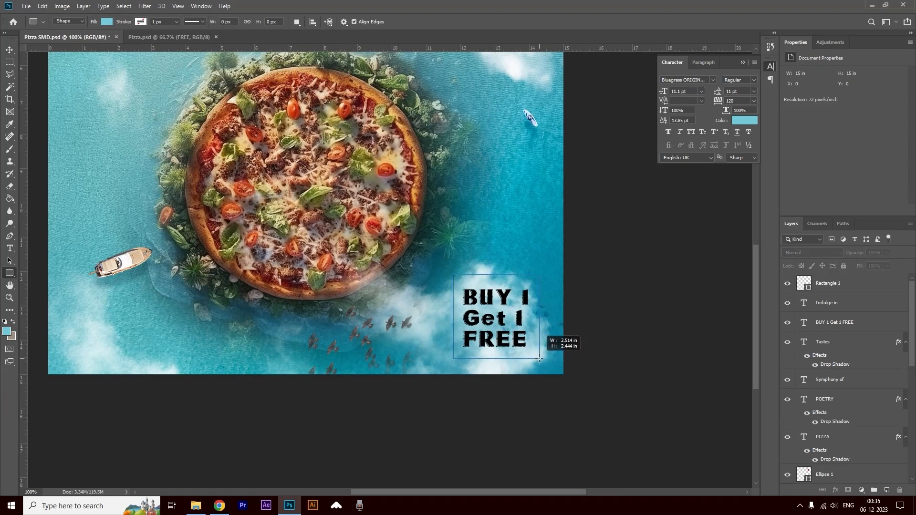
drag(539, 358, 539, 358)
Step: Duplicate the rectangle and shrink the copy's height to about 0.82 in, keeping it at the box's lower edge
key(ctrl+j)
key(ctrl+t)
drag(497, 275, 505, 333)
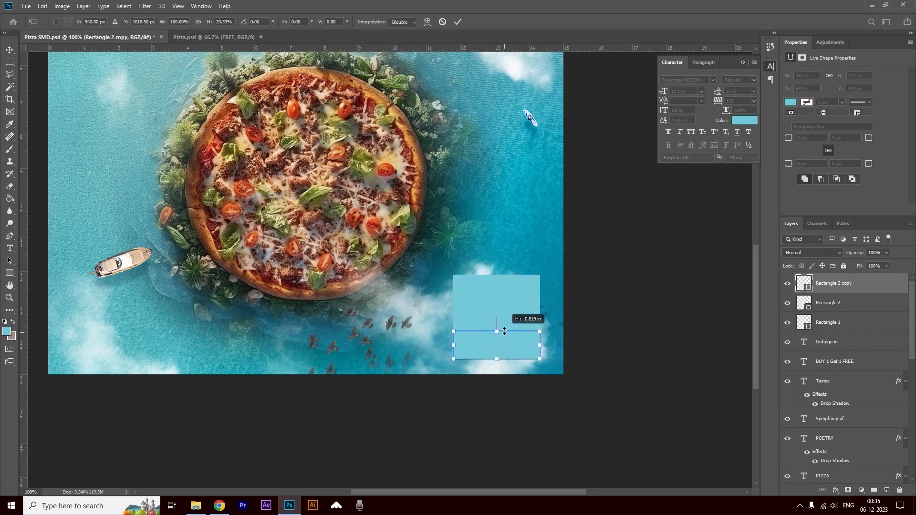
key(Return)
Step: Move both rectangle layers beneath the offer text layer so the text sits on top of the box
key(v)
mouse_move(788, 284)
mouse_down()
mouse_move(789, 313)
mouse_move(788, 283)
mouse_up()
shift+click(821, 297)
key(ctrl+minus)
drag(859, 296, 838, 428)
drag(549, 205, 641, 254)
Step: Remove the 1 from the BUY line of the offer text
double_click(505, 318)
click(520, 305)
key(BackSpace)
key(BackSpace)
click(9, 50)
Step: Duplicate the offer text layer, replace the copy's text with "1", and move it to the right of BUY
drag(857, 324, 887, 489)
double_click(804, 322)
text(1)
click(599, 292)
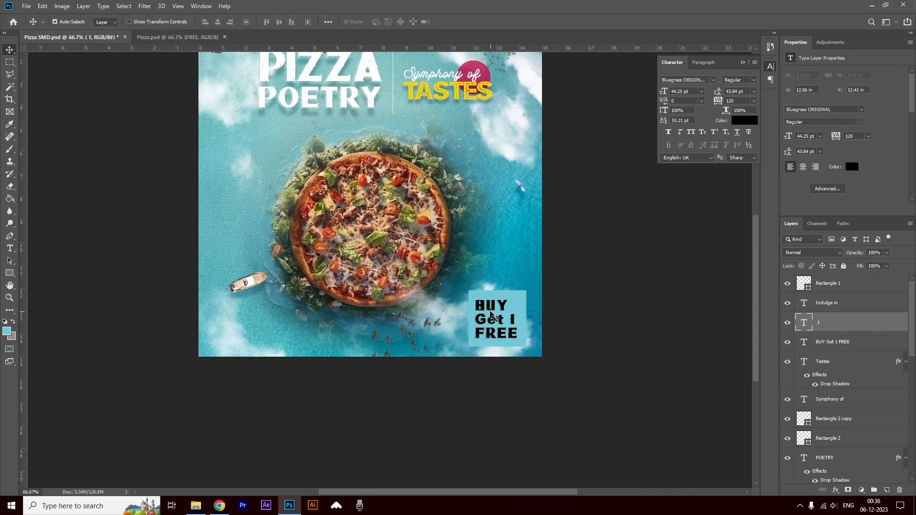
drag(485, 305, 519, 306)
Step: Remove the 1 from the Get line and set the offer text to 0 pt baseline shift and all caps
double_click(505, 317)
key(BackSpace)
key(ctrl+a)
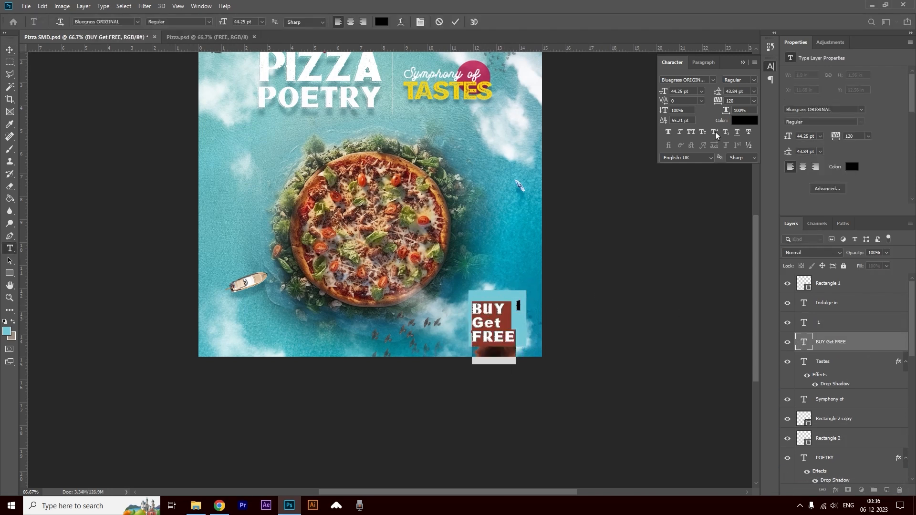
double_click(680, 120)
text(0)
key(Return)
Step: Split FREE from BUY GET into its own text layer beneath it
double_click(494, 355)
key(BackSpace)
click(10, 49)
drag(502, 312, 483, 348)
double_click(501, 340)
click(10, 50)
Step: Enlarge the 1 to span the BUY and GET lines and position FREE in the lower band of the box
scroll(532, 343, up, 1)
click(511, 291)
key(ctrl+t)
drag(505, 309, 485, 284)
key(Return)
shift+click(486, 286)
drag(497, 331, 499, 331)
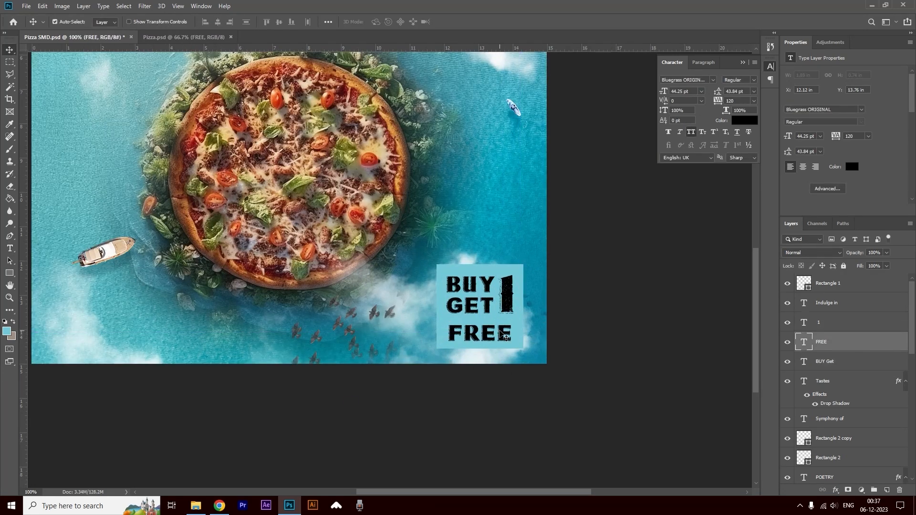
Step: Fill the lower band with the red of the "Indulge in" text and the larger box with the yellow of TASTES
double_click(806, 440)
scroll(414, 193, down, 2)
click(259, 176)
key(Return)
double_click(805, 459)
click(341, 208)
key(Return)
Step: Recolor the 1 and the BUY GET text with the red sampled from the badge's lower band
double_click(803, 325)
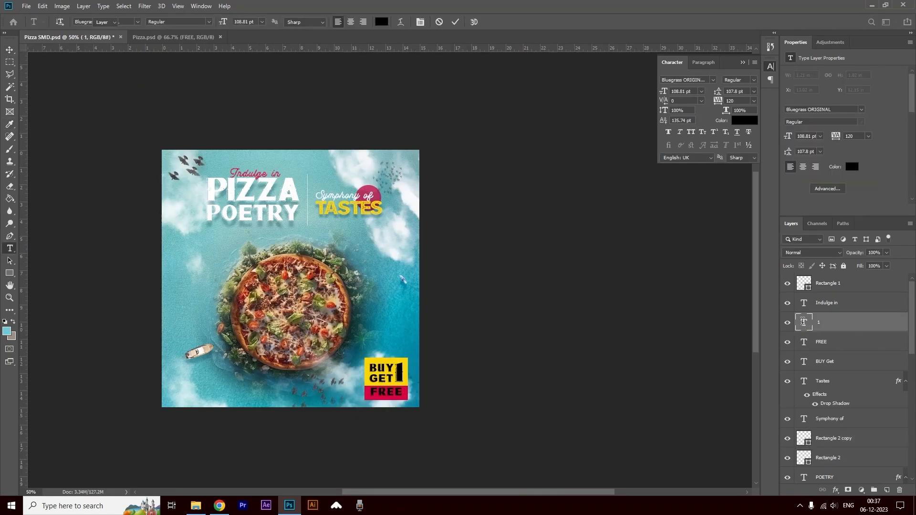
click(382, 22)
drag(405, 296, 511, 280)
click(382, 398)
key(Return)
click(9, 49)
double_click(804, 362)
click(382, 22)
click(382, 398)
click(628, 299)
click(10, 49)
Step: Select all offer badge text and rectangles and scale them down together near the artwork's lower-right corner
scroll(372, 384, up, 2)
click(497, 285)
scroll(353, 429, down, 2)
click(423, 357)
shift+click(399, 357)
shift+click(395, 325)
shift+click(409, 331)
shift+click(428, 335)
key(ctrl+t)
drag(392, 321, 410, 328)
key(Return)
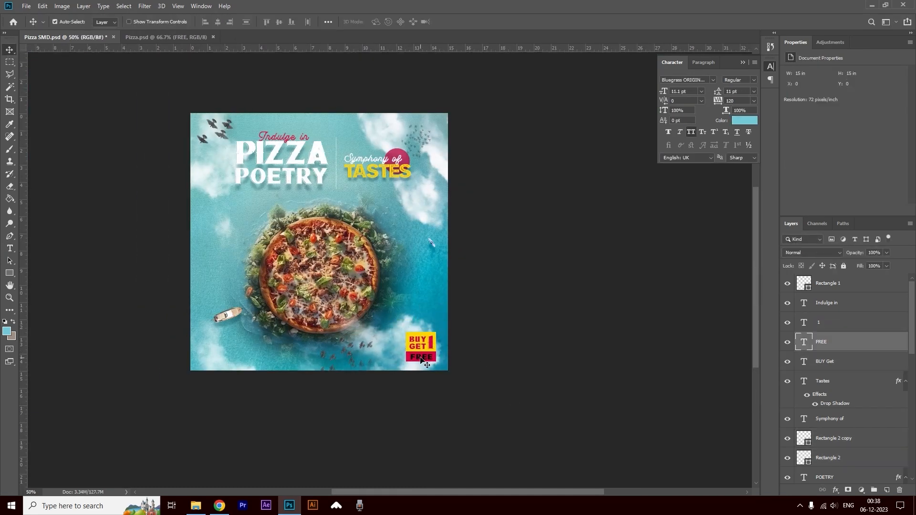
Step: Recolor FREE in the offer badge, trying yellow fbd505 before settling on white, and save the document
double_click(424, 357)
click(381, 22)
text(fbd505)
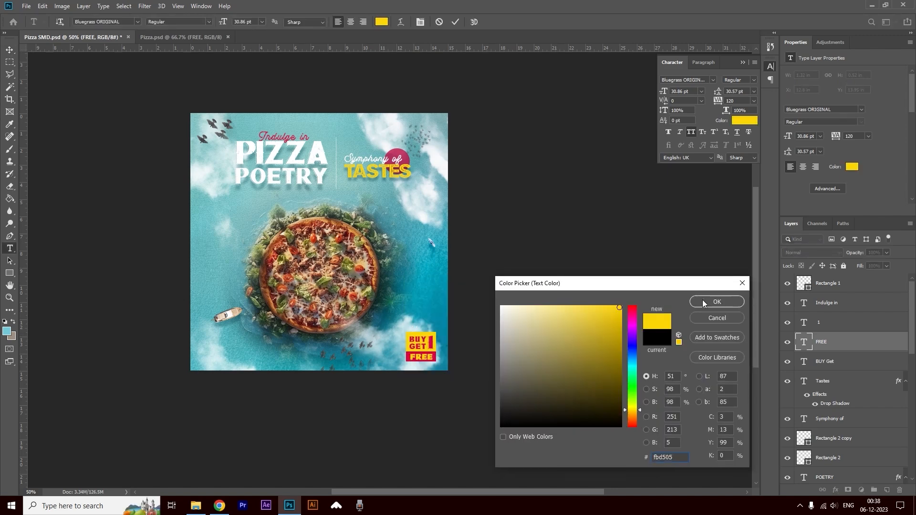
click(716, 303)
click(9, 50)
ctrl+click(92, 185)
key(ctrl+s)
scroll(297, 212, up, 1)
drag(431, 291, 495, 309)
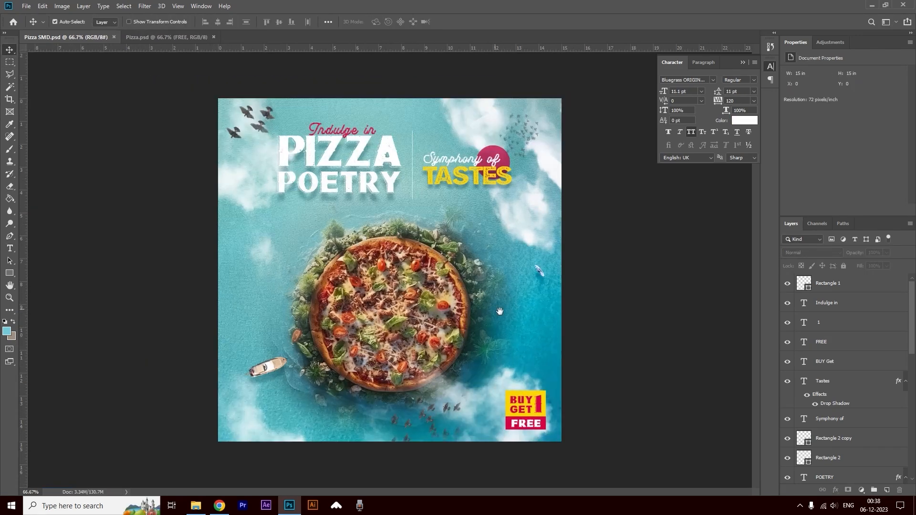
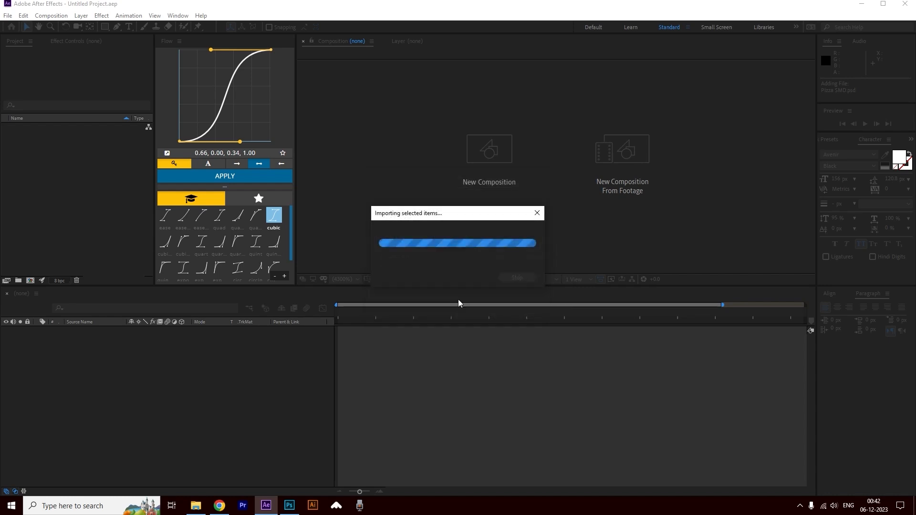
Step: In After Effects, open the Pizza SMD composition and add the LDj_Audio waves, Tropical Birds and Wind Loop NEW audio files as its top layers
double_click(28, 126)
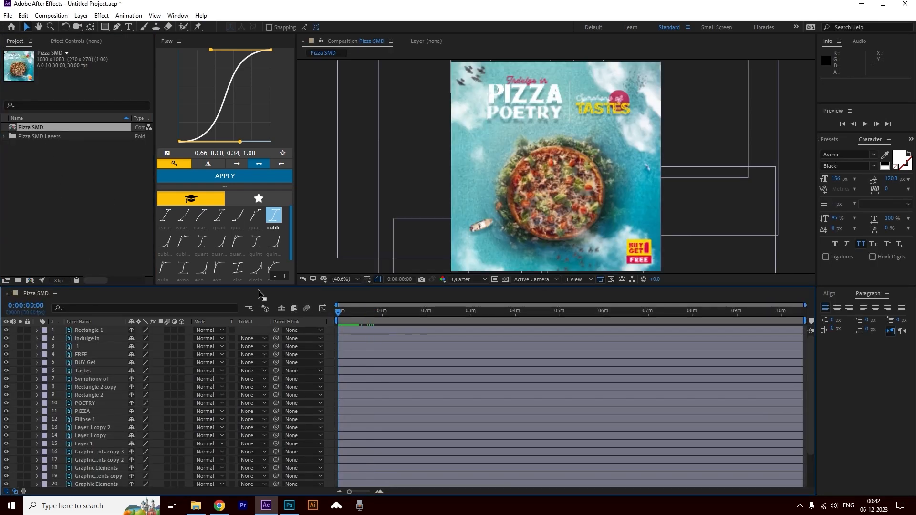
key(alt+Tab)
click(577, 260)
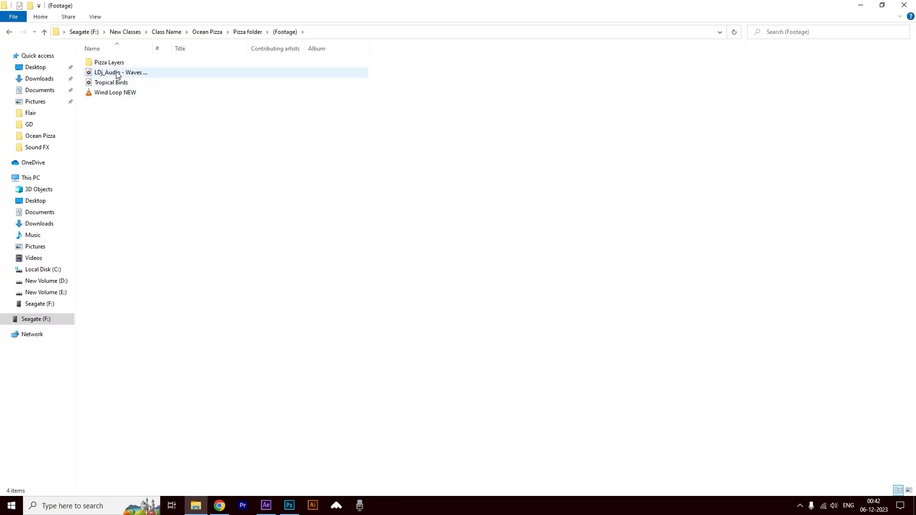
click(116, 71)
shift+click(117, 93)
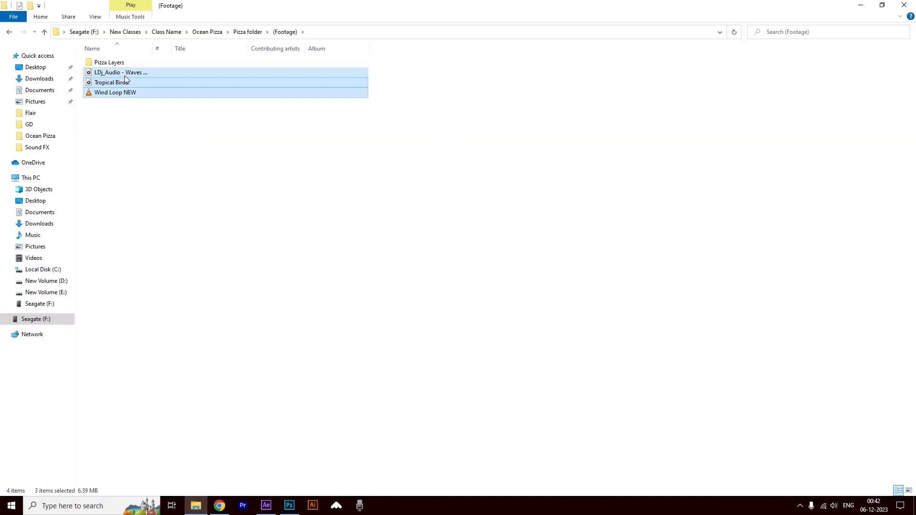
key(alt+Tab)
drag(126, 80, 61, 206)
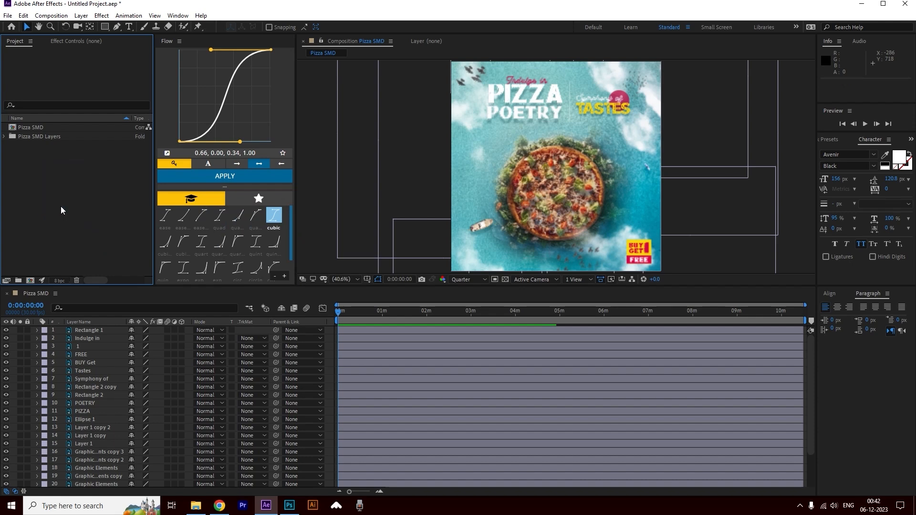
drag(62, 127, 88, 329)
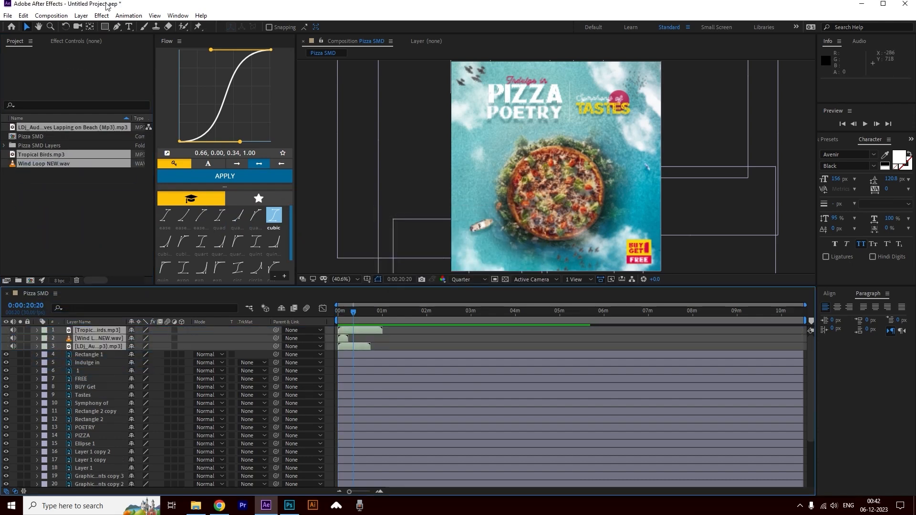
Step: Set the Pizza SMD composition's duration to 20 seconds
click(51, 16)
click(70, 40)
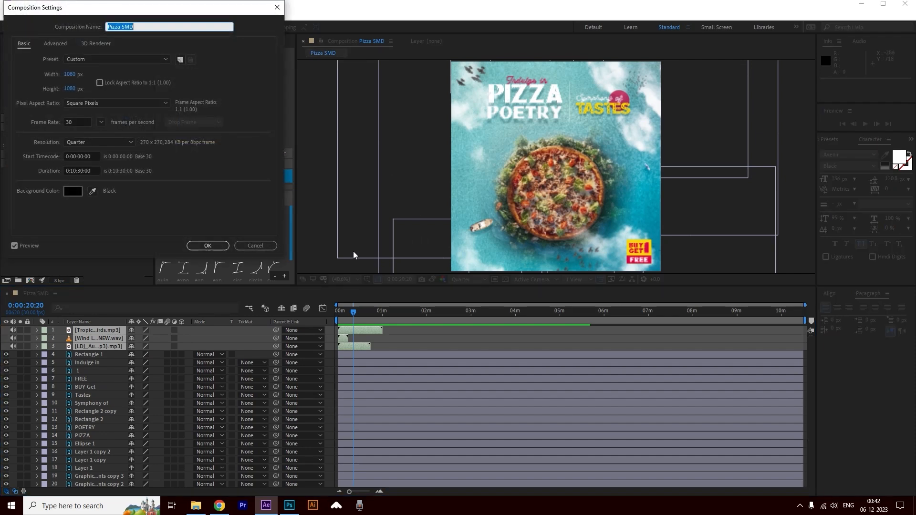
drag(93, 166, 48, 170)
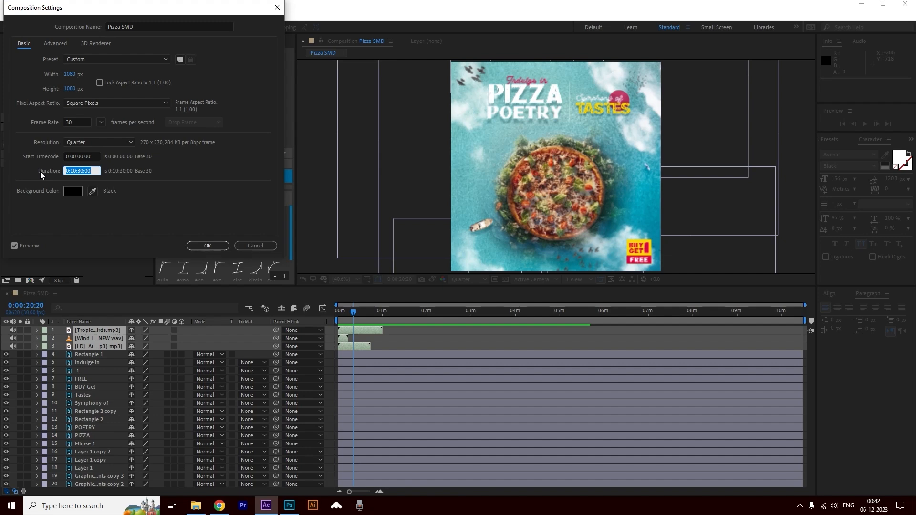
text(2000)
click(207, 245)
Step: Mute the three audio layers and return the playhead to the start of the timeline
click(343, 313)
drag(13, 330, 16, 348)
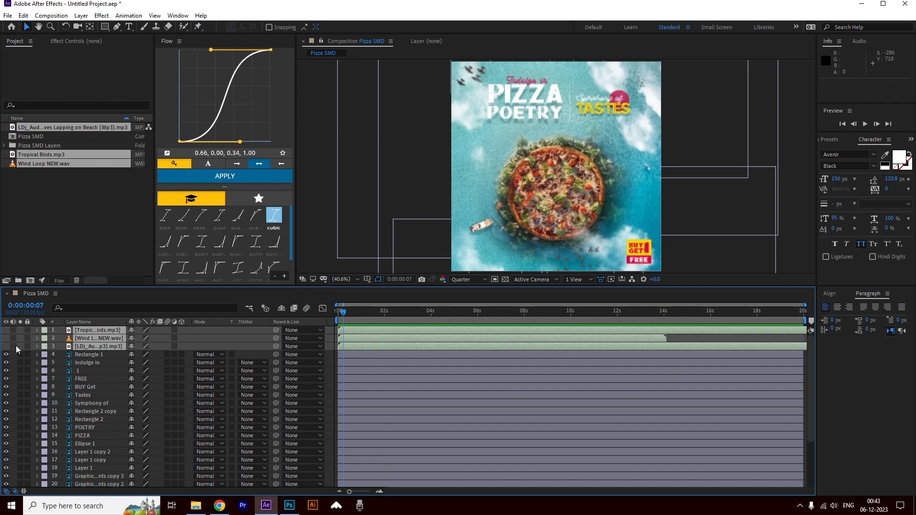
click(339, 314)
Step: Animate Position of the cloud on layer 21, with its original placement keyed at 0:00:09:27 and X set to -153 at the start
click(456, 99)
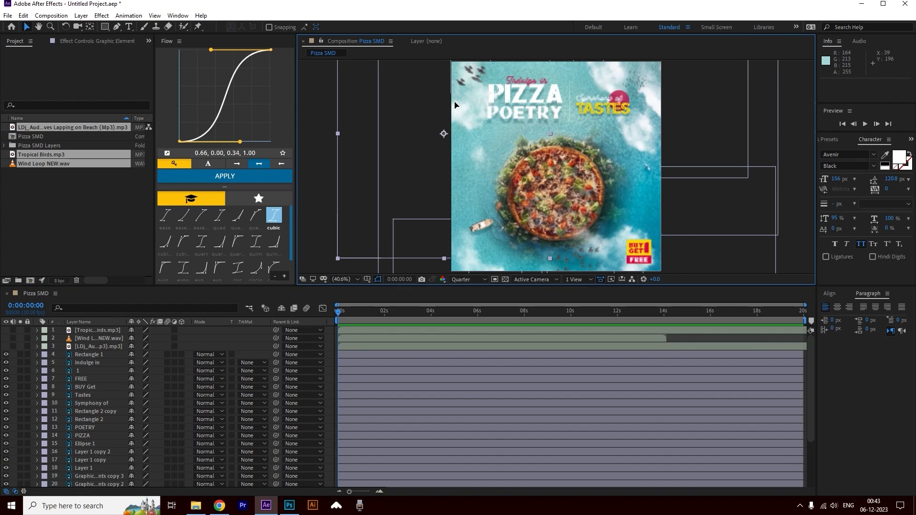
key(ctrl+z)
scroll(350, 427, down, 3)
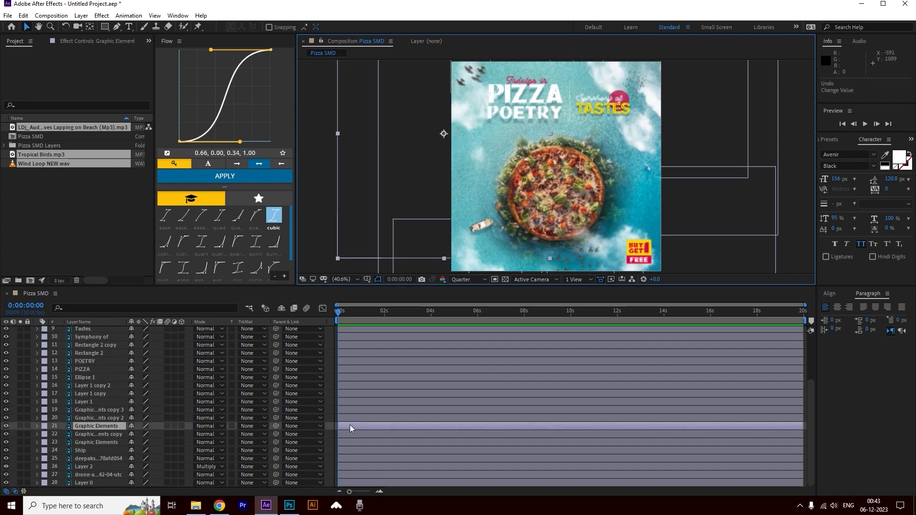
key(p)
click(61, 434)
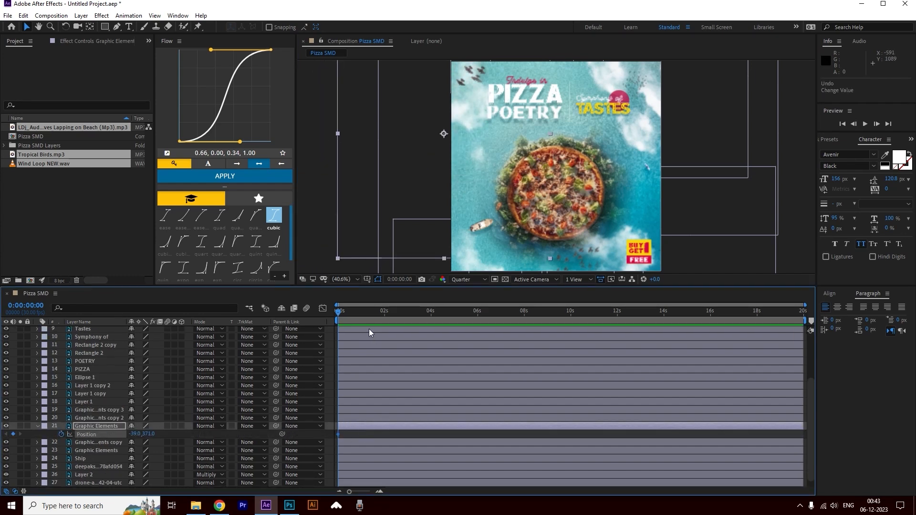
drag(338, 434, 499, 435)
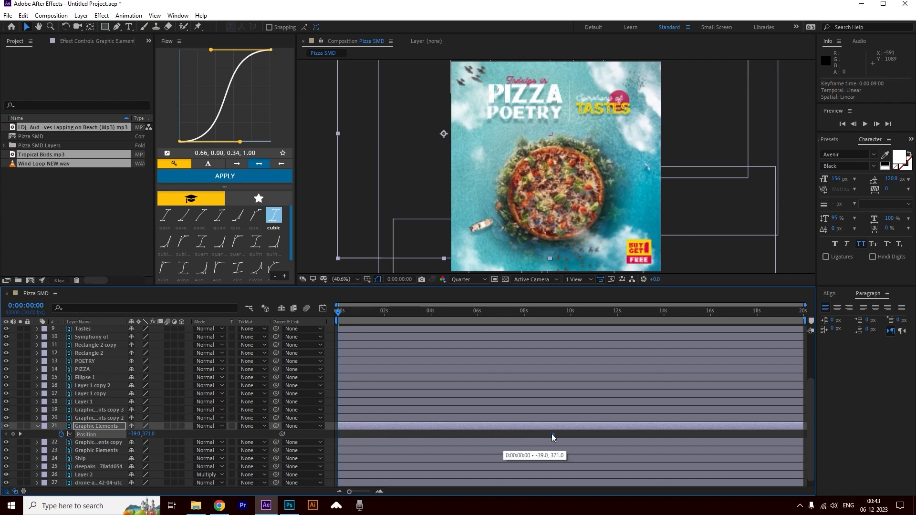
drag(567, 435, 568, 435)
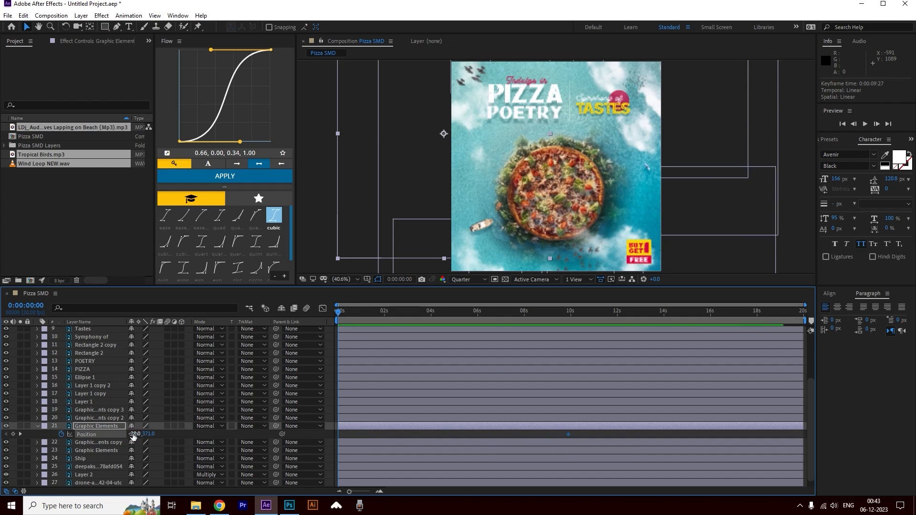
drag(134, 435, 75, 431)
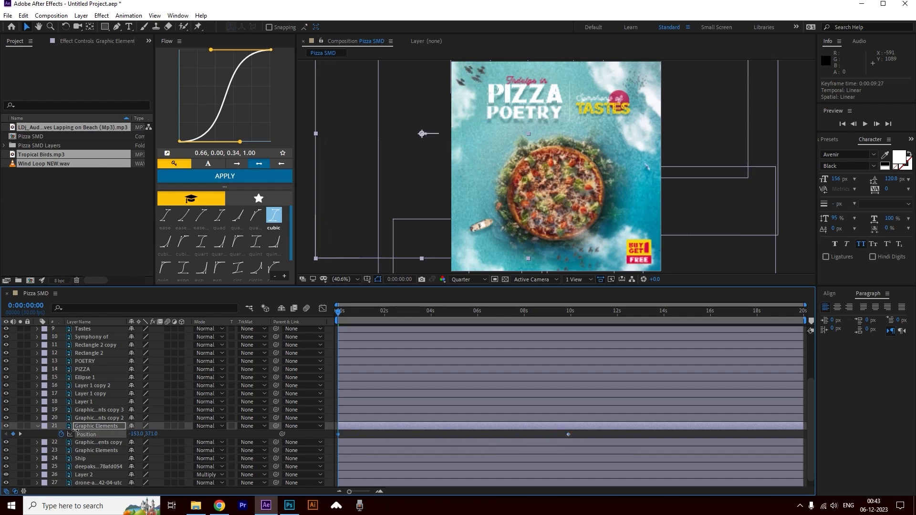
Step: Play back the composition to check the layer 21 cloud's movement
key(space)
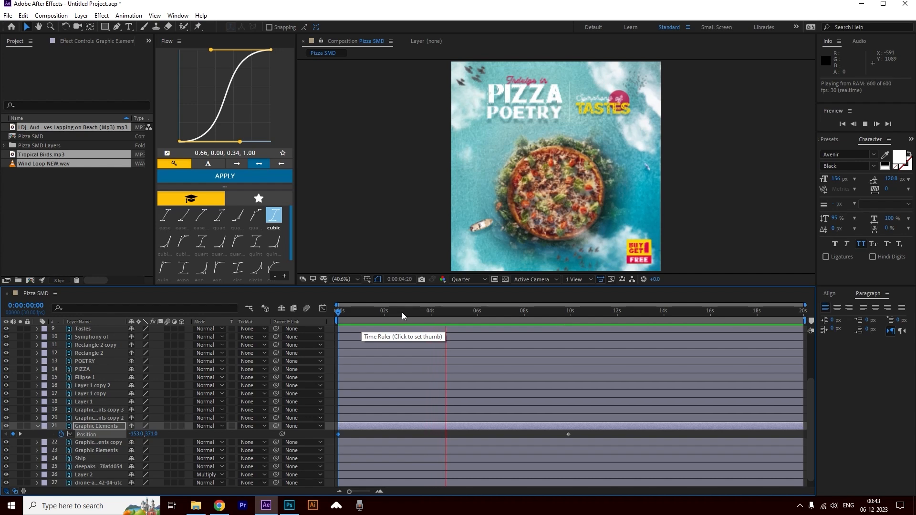
key(space)
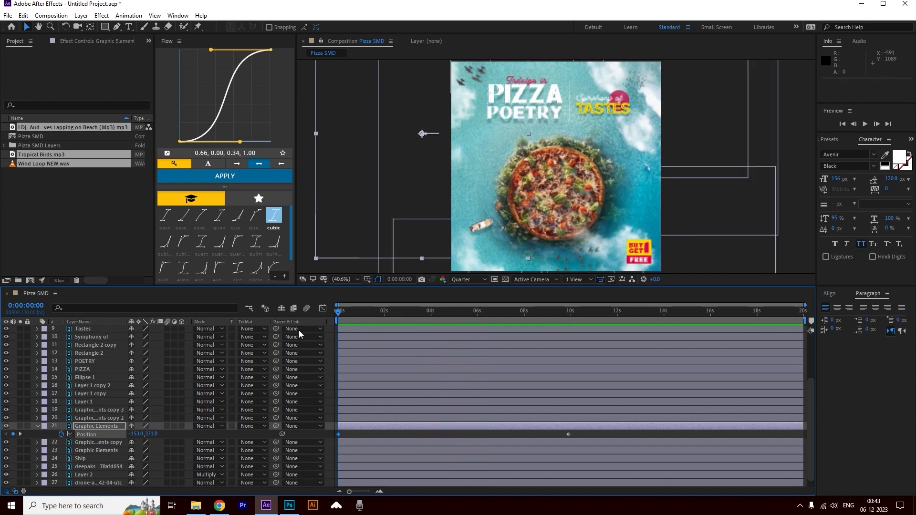
key(space)
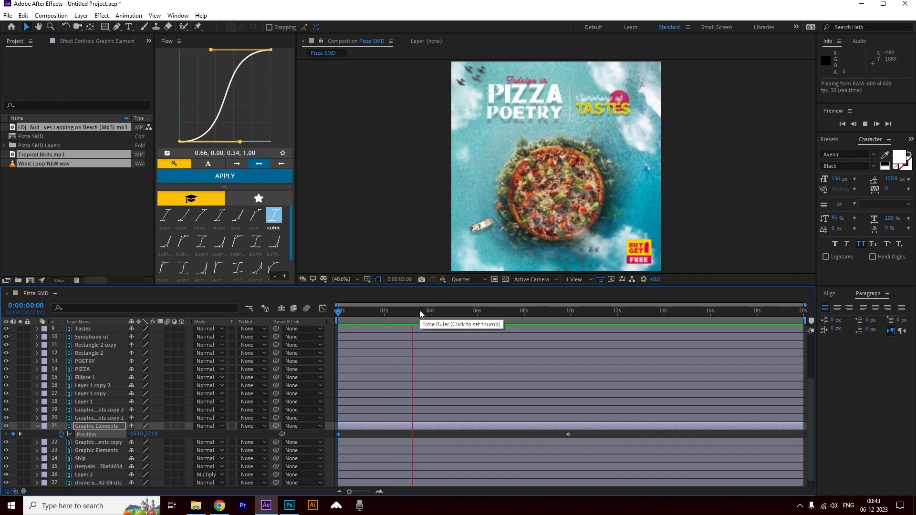
click(419, 310)
Step: Animate Position of the upper-right cloud on layer 22, with its original placement keyed at 0:00:09:27 and X set to 1122 at the start
click(654, 104)
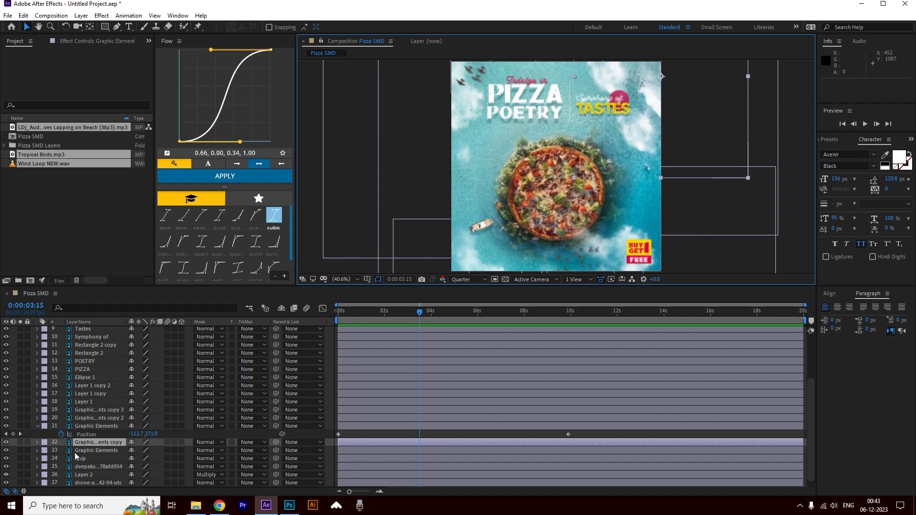
key(p)
click(60, 450)
drag(504, 450, 572, 450)
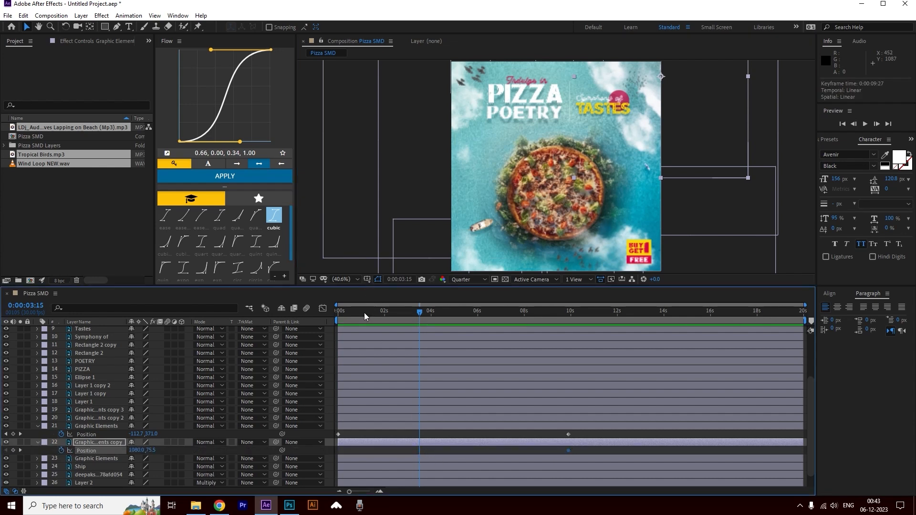
key(Home)
drag(136, 450, 158, 453)
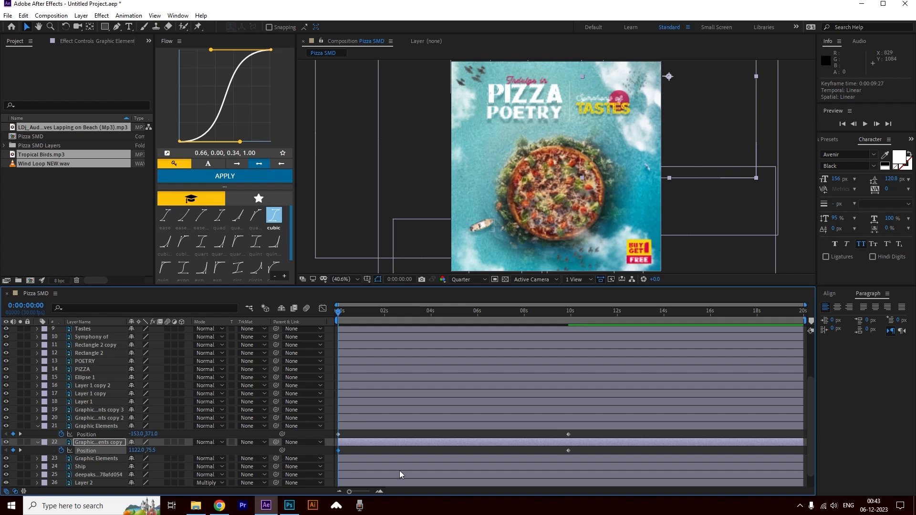
Step: Animate Position of the right-hand cloud on layer 23, with its original placement keyed at 0:00:09:27 and X set to 1273 at the start
click(88, 457)
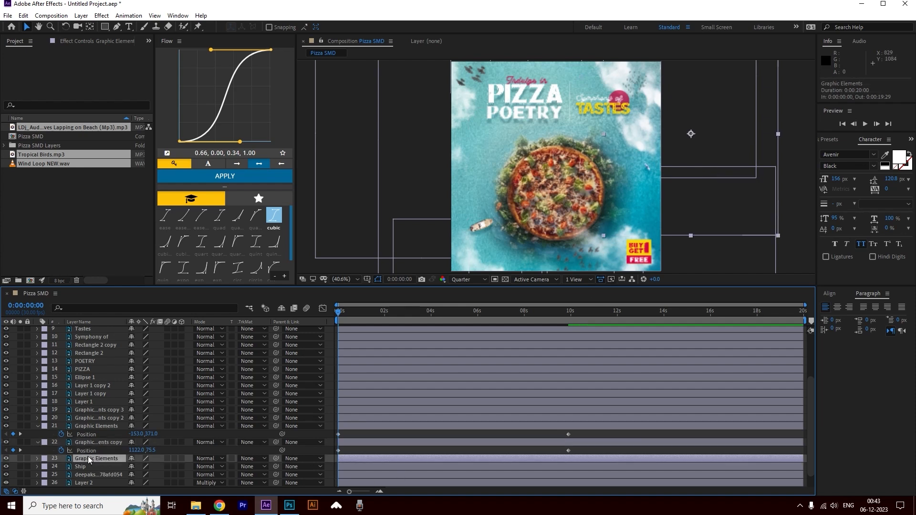
key(p)
click(61, 466)
drag(338, 466, 568, 466)
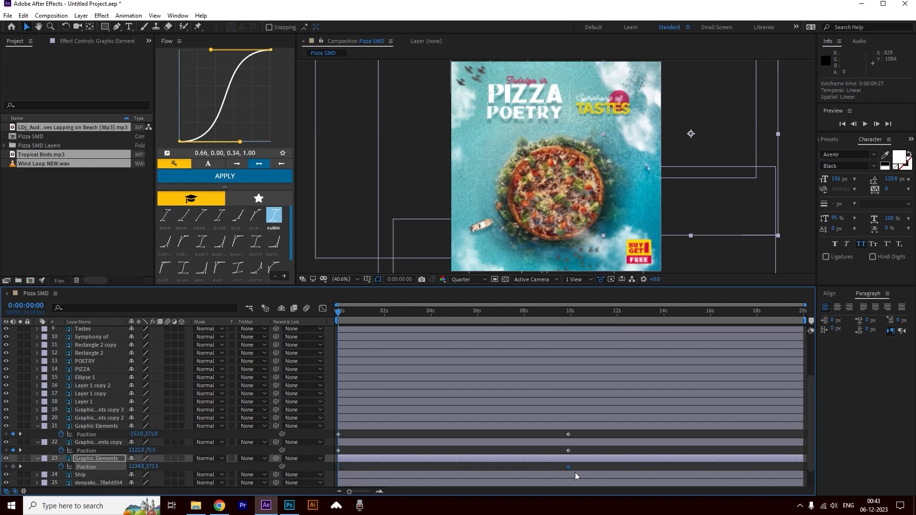
drag(138, 466, 201, 472)
drag(351, 311, 571, 303)
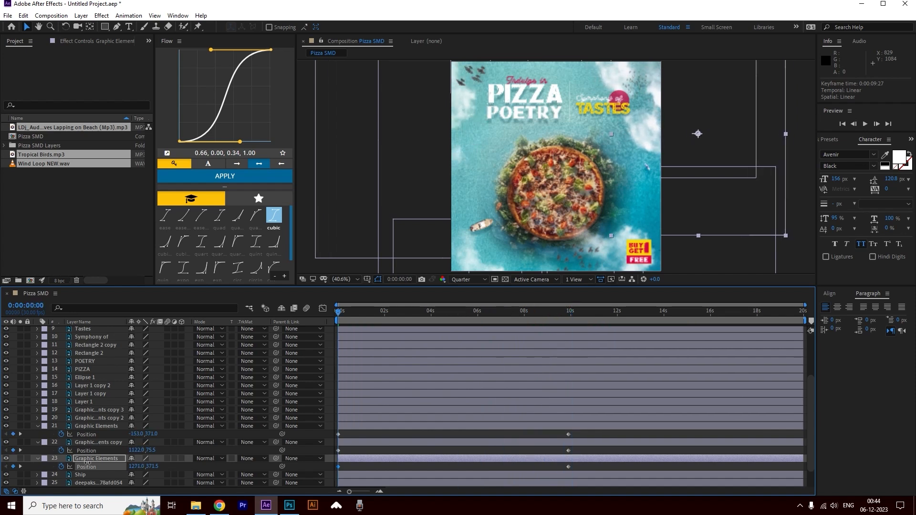
drag(94, 462, 88, 461)
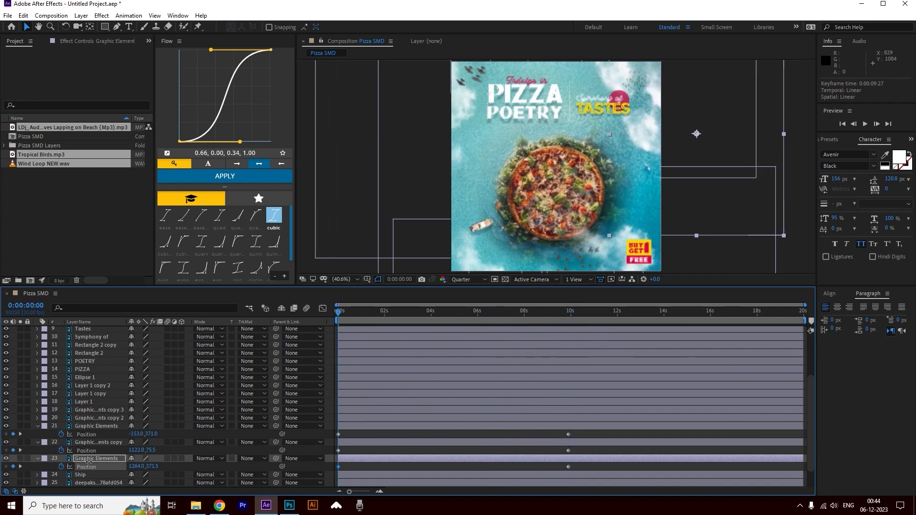
click(561, 312)
drag(348, 313, 573, 298)
key(Home)
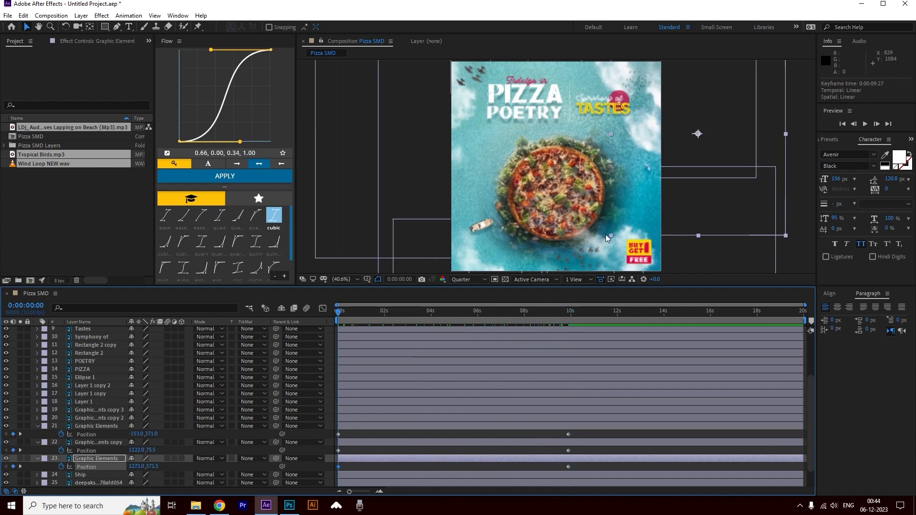
Step: Enable Position keyframing for the lower-left cloud on layer 20 and key its original placement at 0:00:09:27
click(468, 259)
scroll(398, 439, down, 1)
scroll(397, 436, up, 2)
key(p)
click(61, 450)
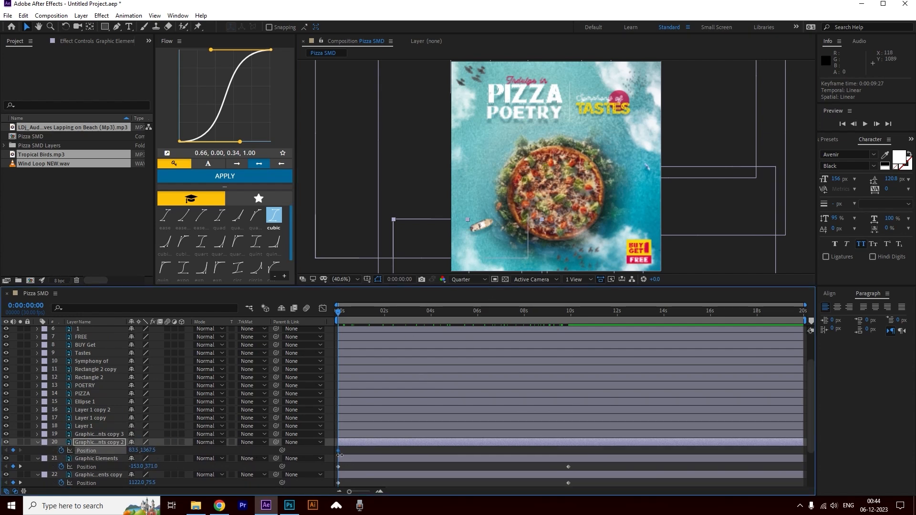
drag(338, 450, 568, 450)
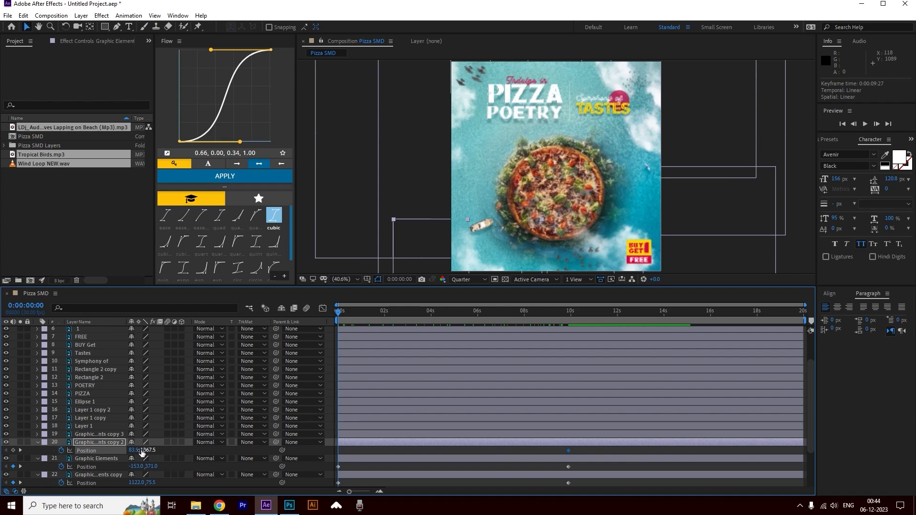
mouse_move(475, 251)
mouse_down()
mouse_move(480, 215)
mouse_move(471, 241)
mouse_up()
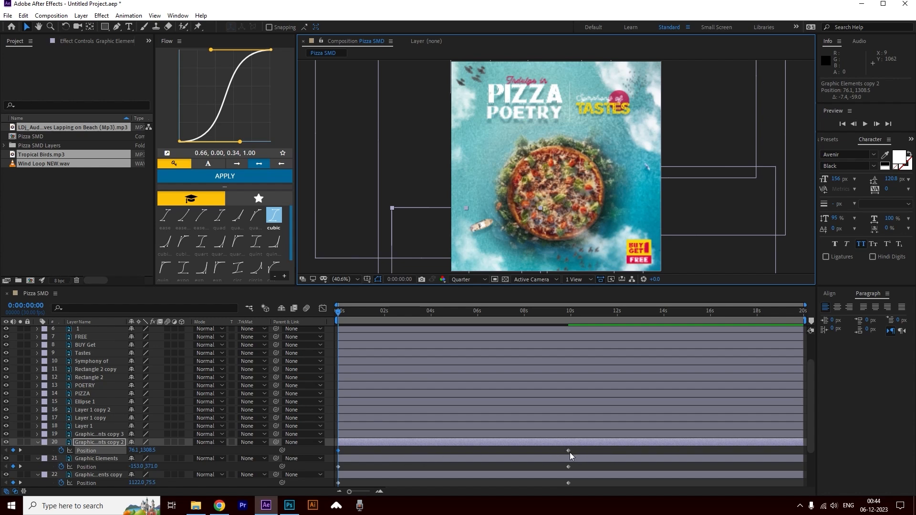
mouse_move(567, 448)
key(space)
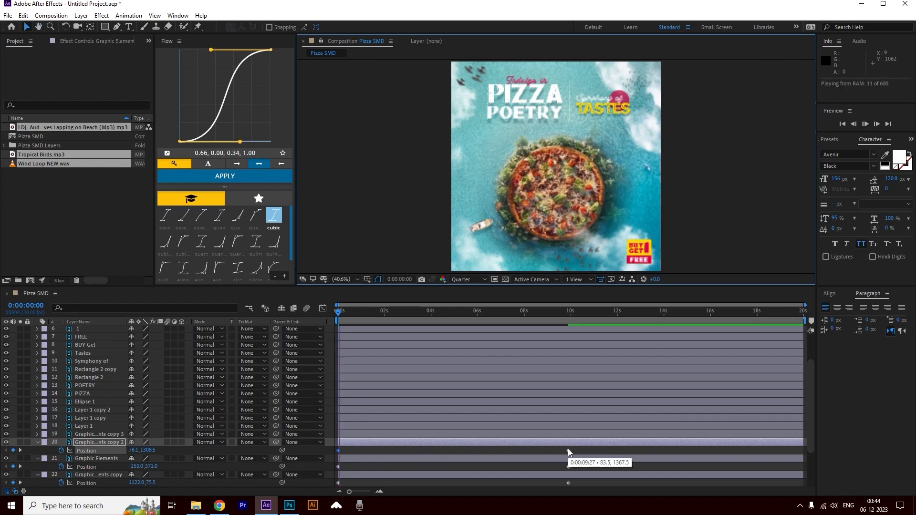
key(space)
key(ctrl+z)
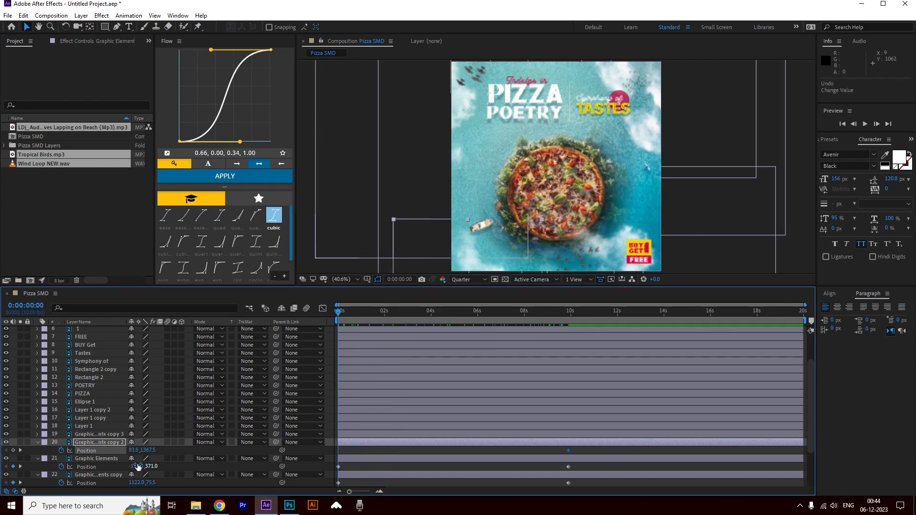
Step: Move the layer 20 cloud down and outward to about 29.4, 1441.3 at the start, and preview its movement
drag(469, 257, 459, 271)
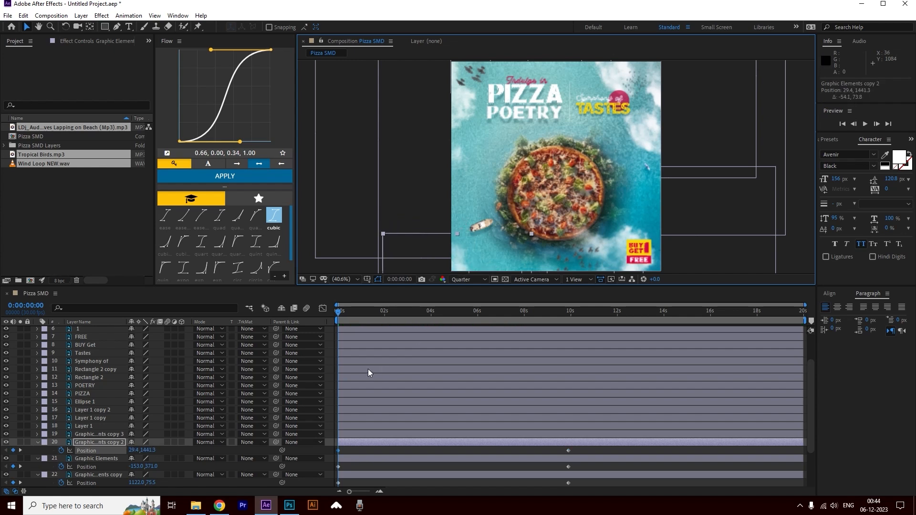
drag(340, 314, 509, 304)
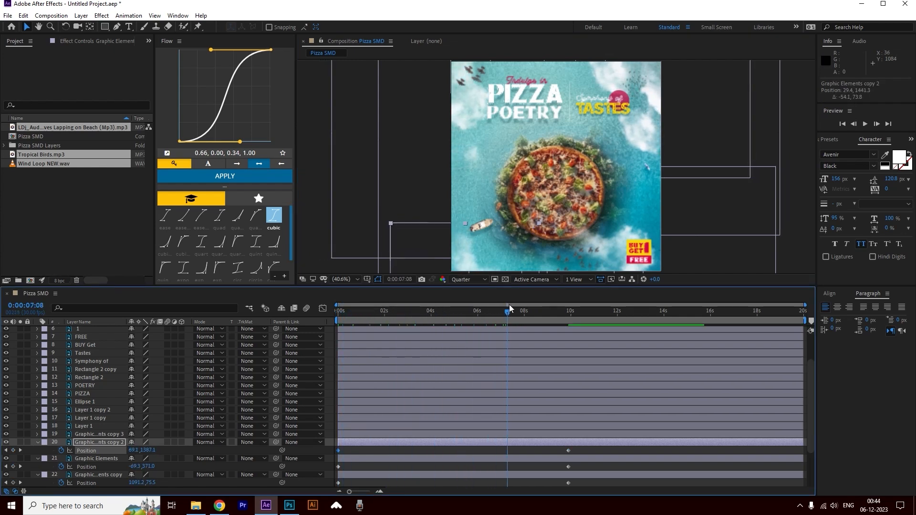
Step: Animate Position of the lower-right cloud on layer 19, with its original placement keyed at 0:00:09:27 and about 1098.7, 1242.3 at the start
click(627, 230)
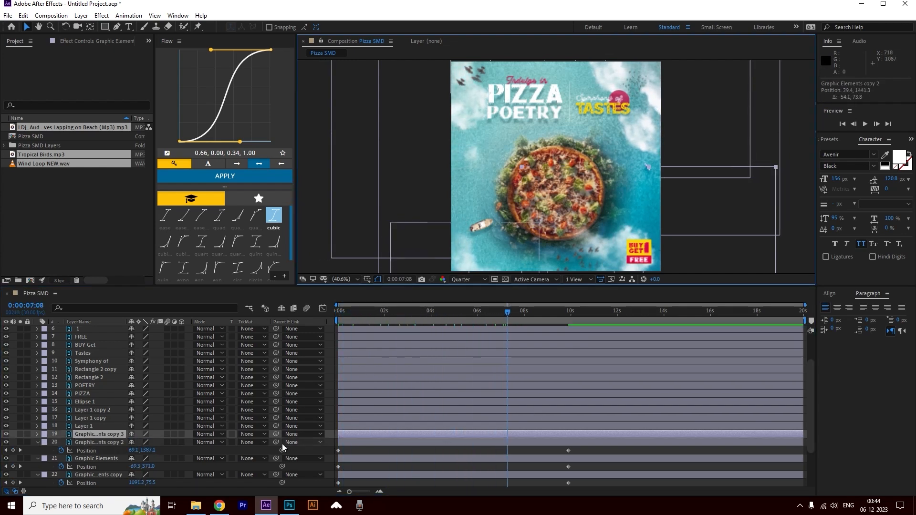
key(alt+shift+p)
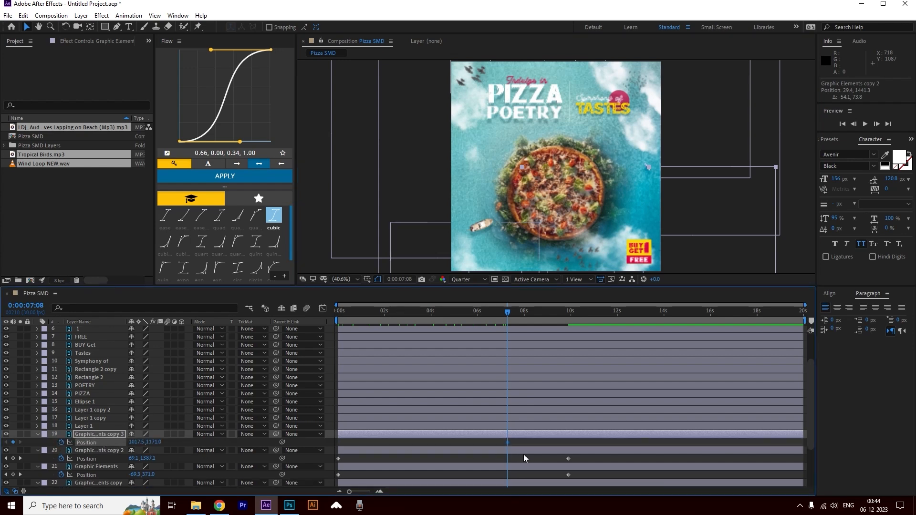
drag(507, 442, 568, 442)
drag(354, 322, 311, 315)
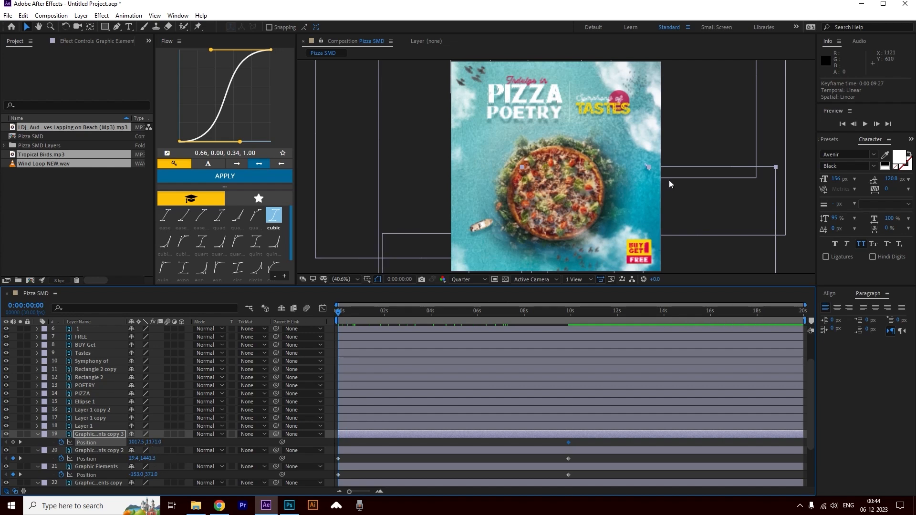
drag(613, 239, 629, 253)
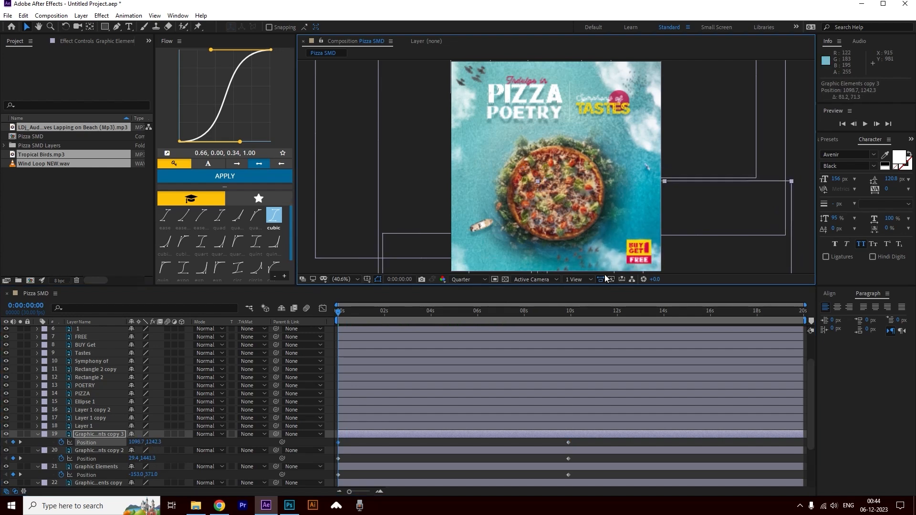
Step: Animate Position of the upper-left birds on layer 17, with their original placement keyed at 0:00:09:27 and about 148.7, 30.7 at the start
click(474, 74)
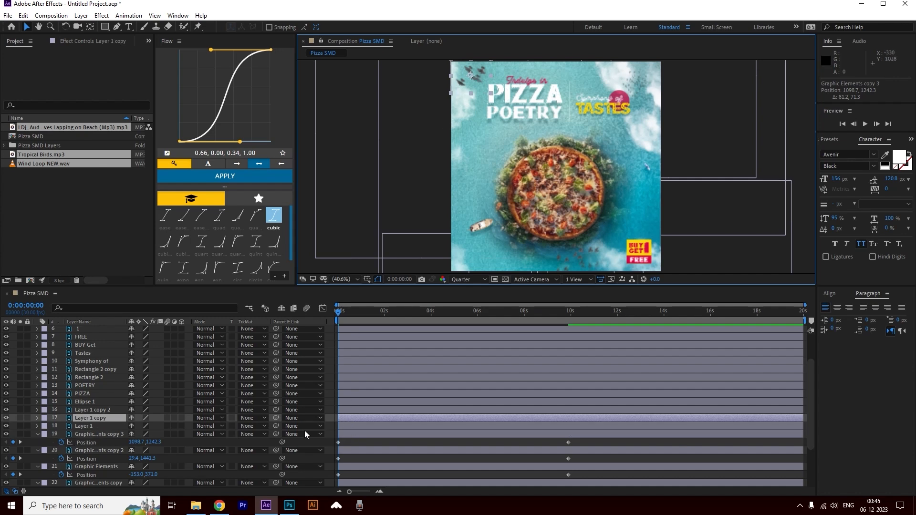
key(p)
click(61, 425)
drag(338, 426, 568, 426)
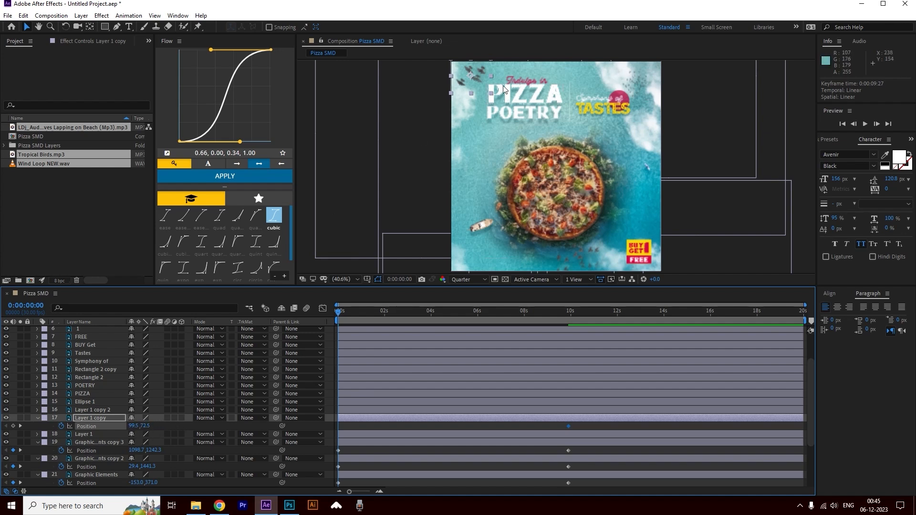
drag(477, 74, 485, 66)
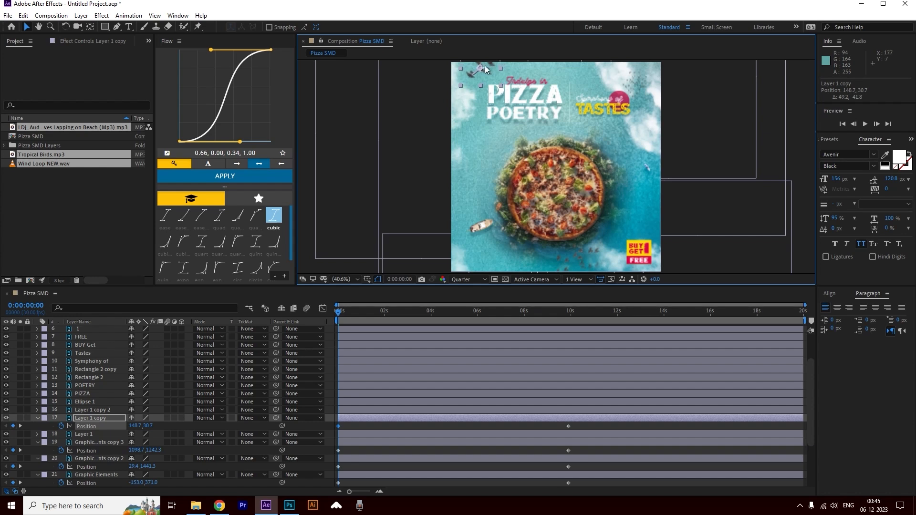
Step: Animate Position of the bottom birds on layer 16, with their original placement keyed at 0:00:09:27 and about 797.4, 1045.9 at the start
click(573, 256)
key(p)
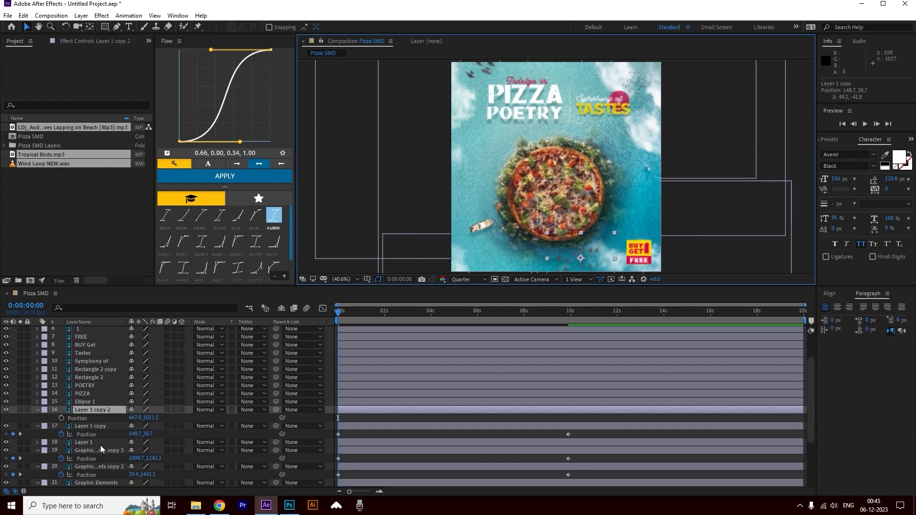
click(61, 417)
drag(339, 417, 569, 431)
drag(593, 254, 619, 261)
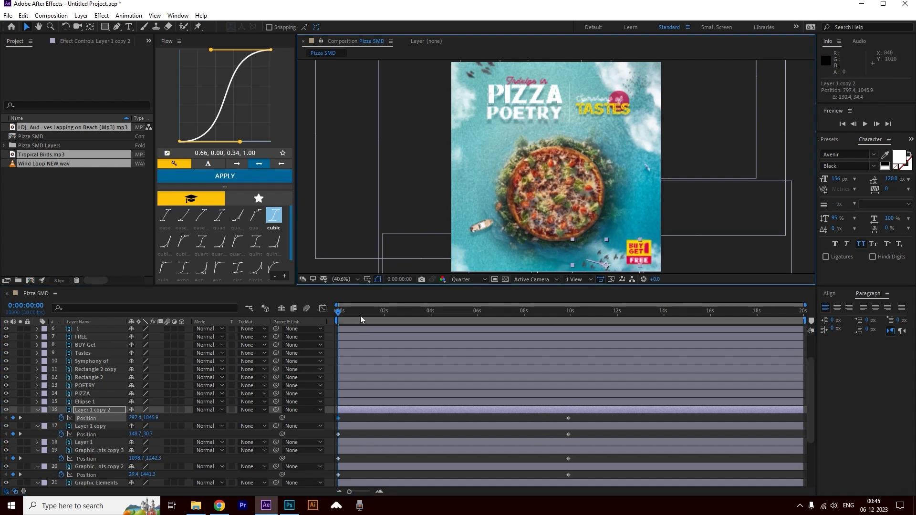
drag(356, 311, 423, 320)
Step: Animate Position of the upper-right birds on layer 18, with original placement keyed at 0:00:09:27 and about 1072.6, 116 at the start, and preview it
click(636, 86)
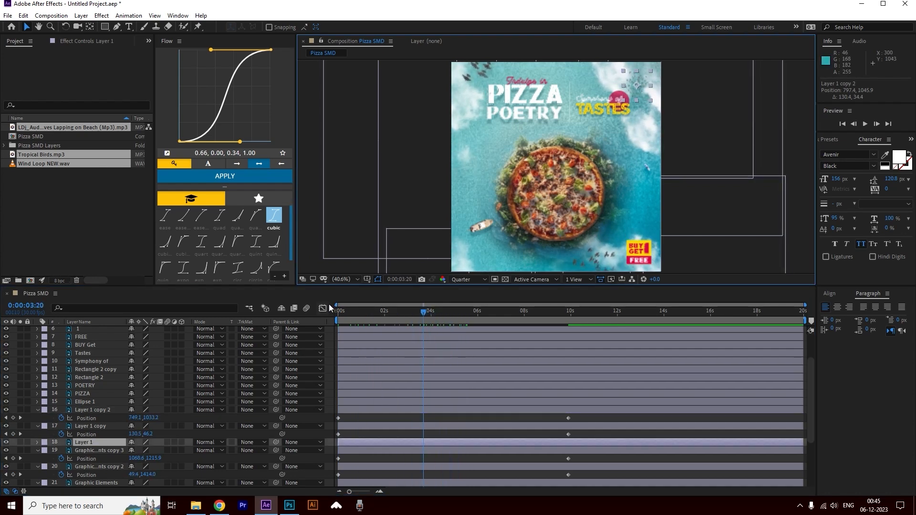
key(Home)
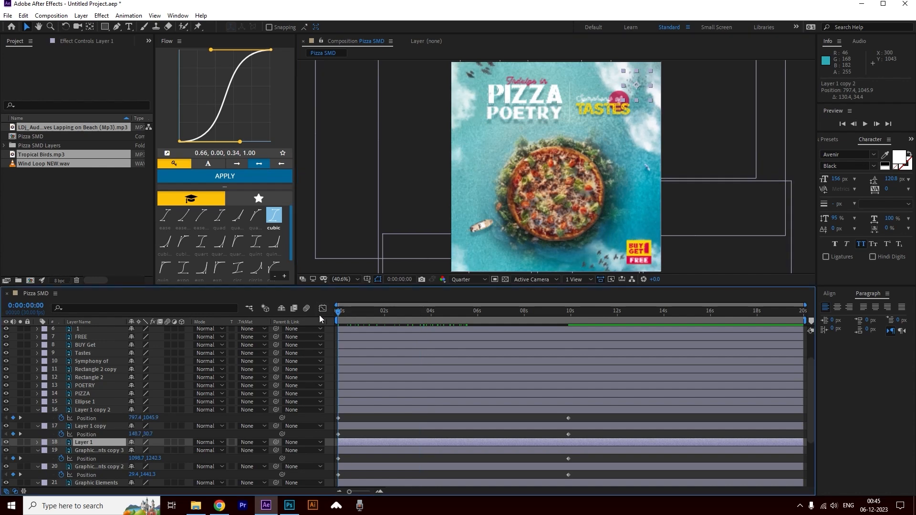
key(alt+shift+p)
click(79, 450)
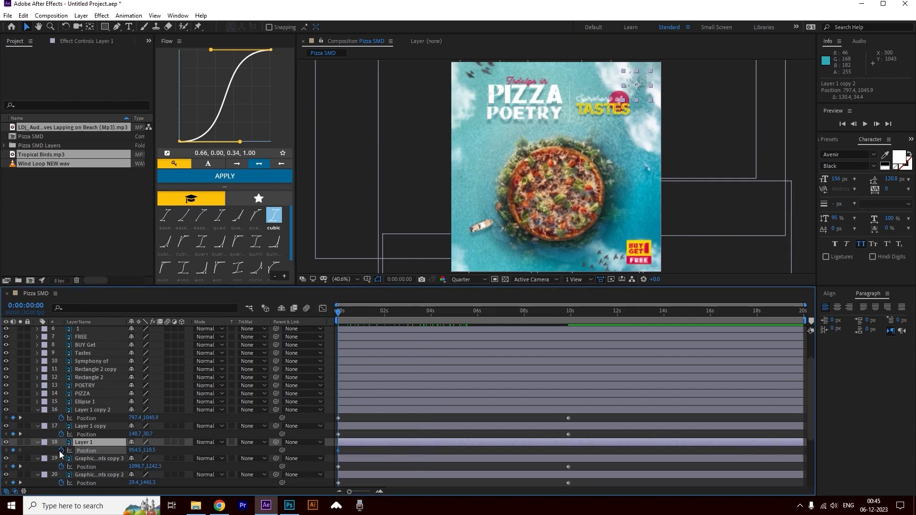
drag(338, 450, 568, 451)
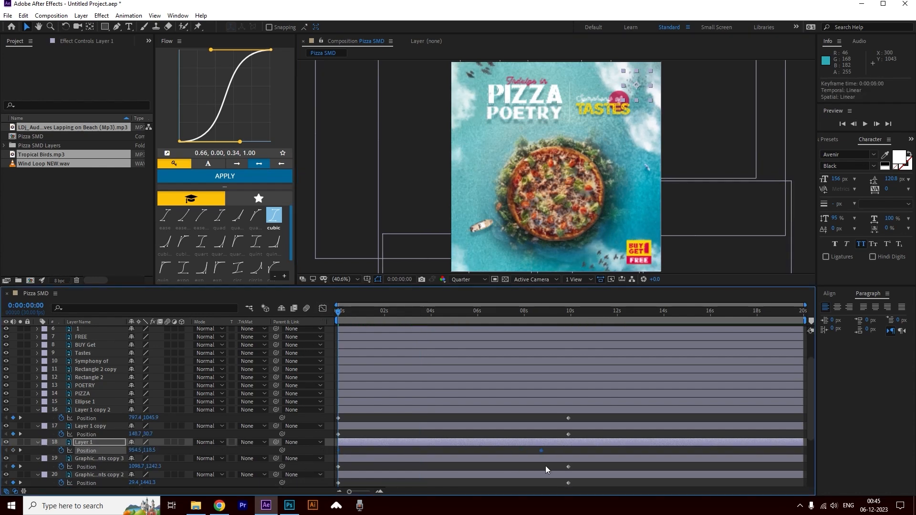
drag(629, 86, 651, 86)
key(space)
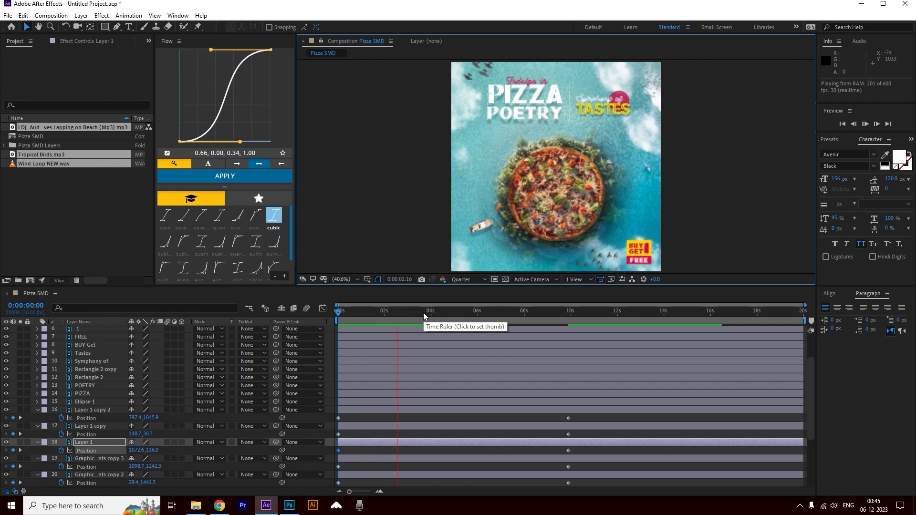
click(379, 314)
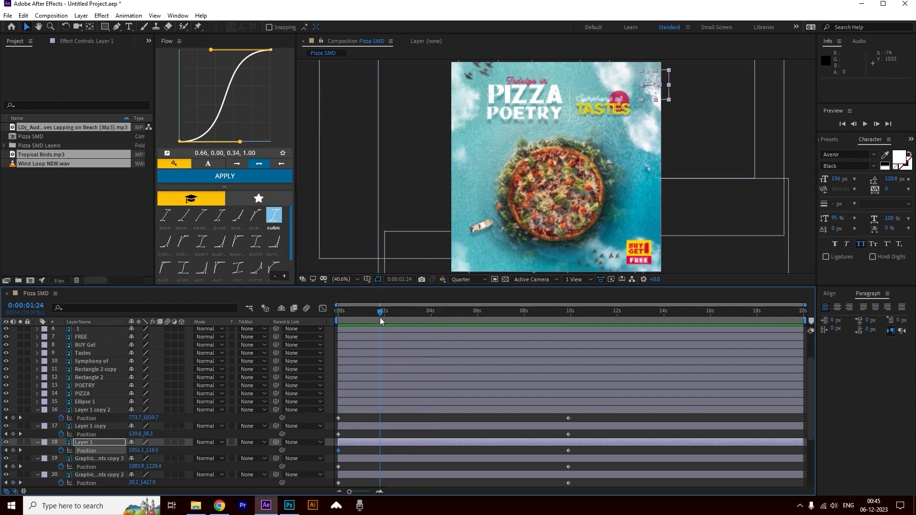
Step: Animate Rotation of the pizza island on layer 25 from 0° at the start to 10° at 0:00:09:27, and play it back
click(551, 165)
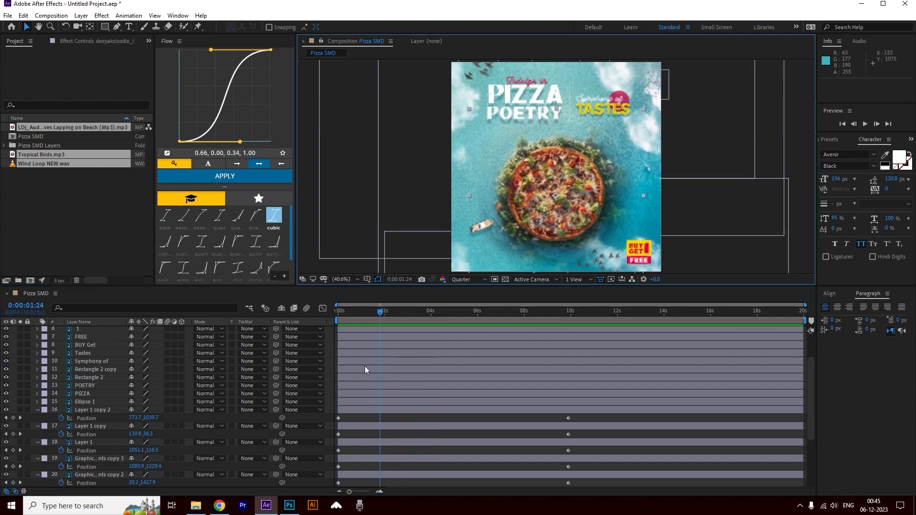
scroll(391, 423, down, 3)
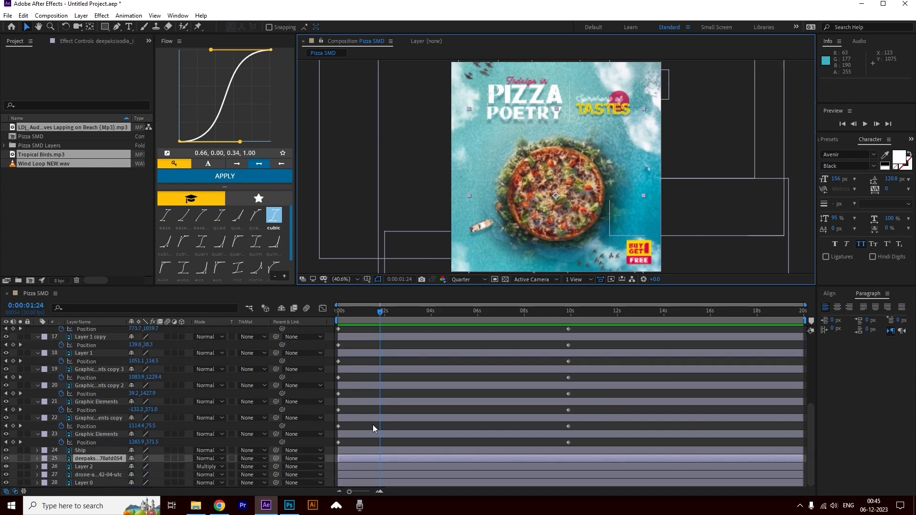
drag(354, 313, 328, 327)
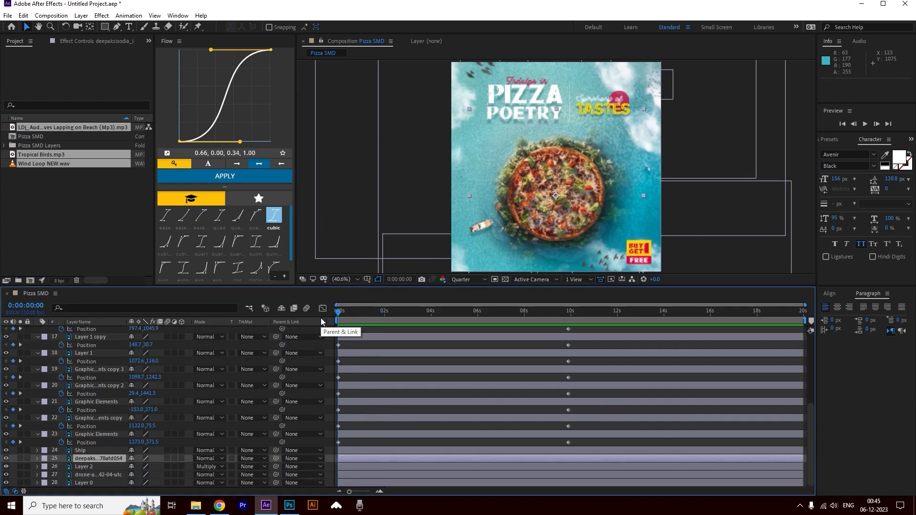
key(t)
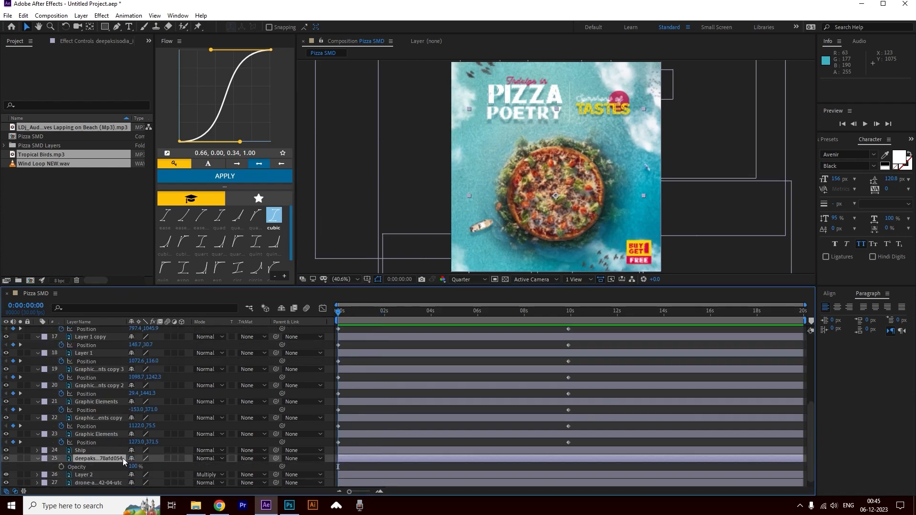
key(r)
click(61, 466)
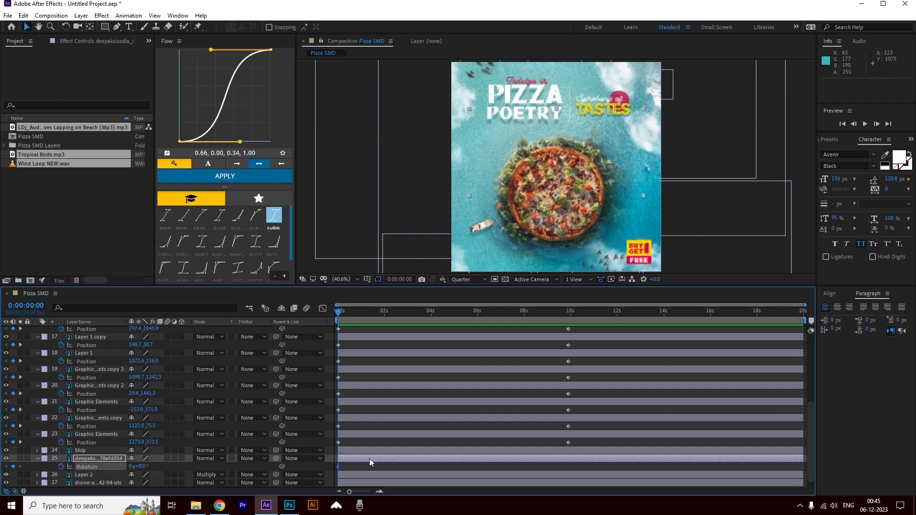
drag(510, 313, 568, 312)
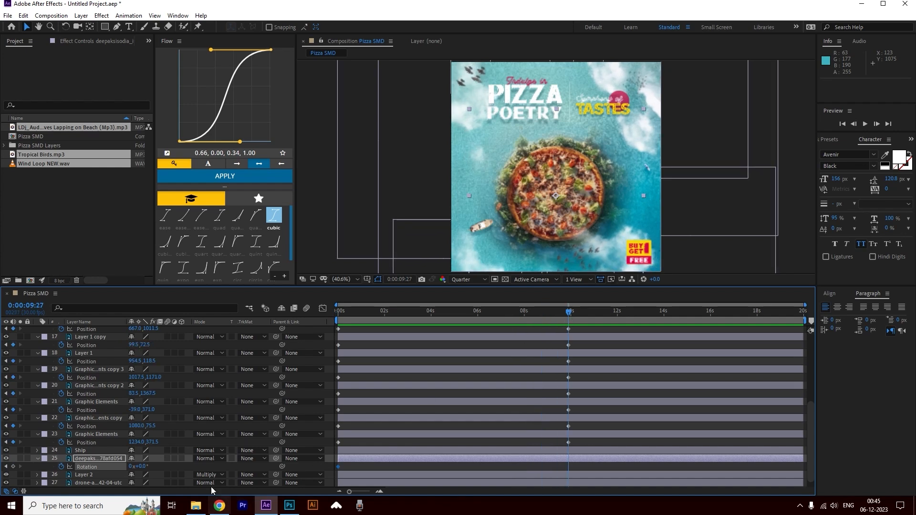
drag(145, 466, 320, 336)
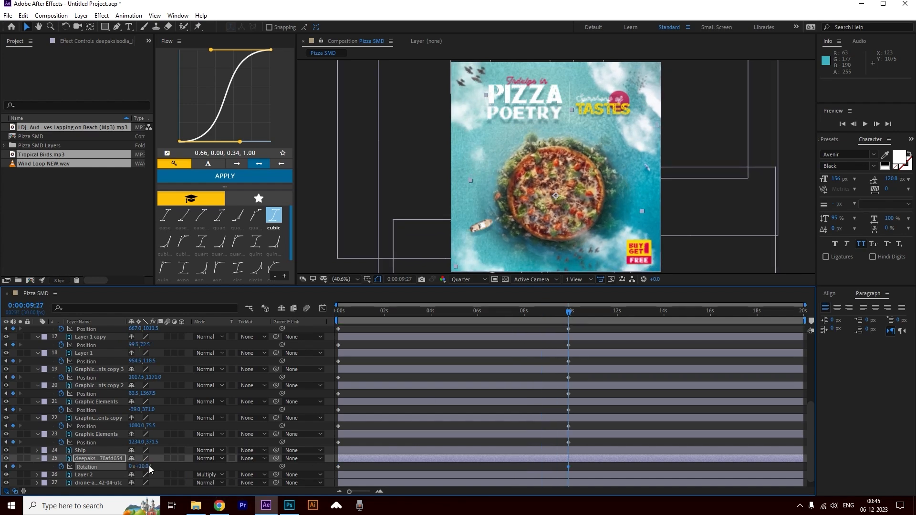
key(space)
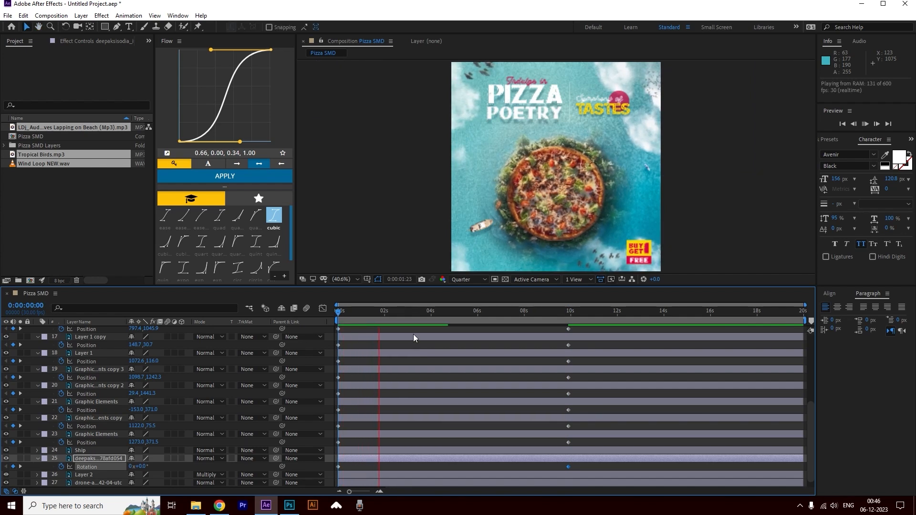
Step: Slow the pizza island's rotation by moving its end Rotation keyframe on layer 25 to about 15 s, previewing the motion
click(382, 310)
drag(568, 466, 627, 461)
key(space)
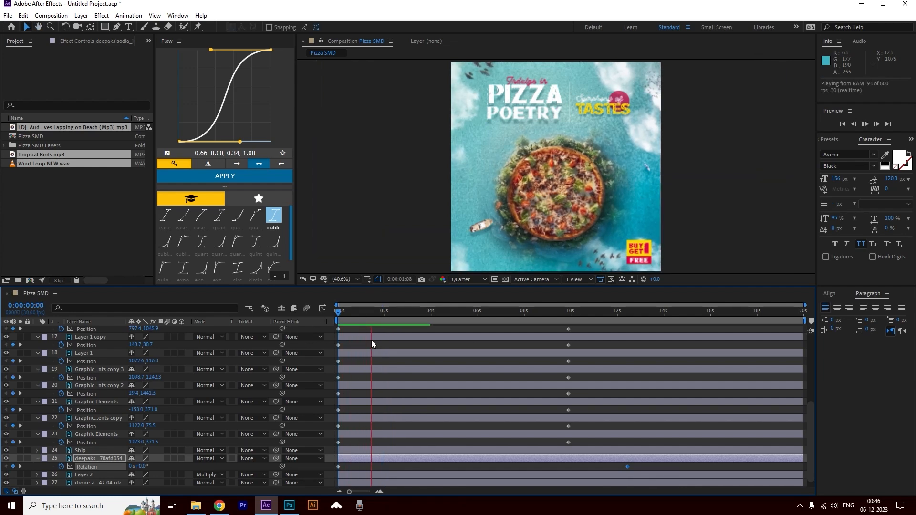
click(560, 312)
drag(626, 466, 692, 465)
key(space)
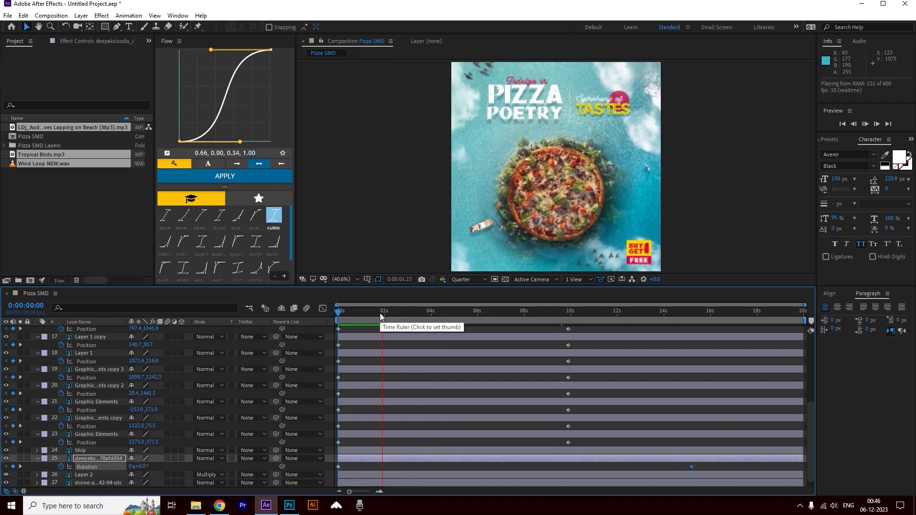
key(space)
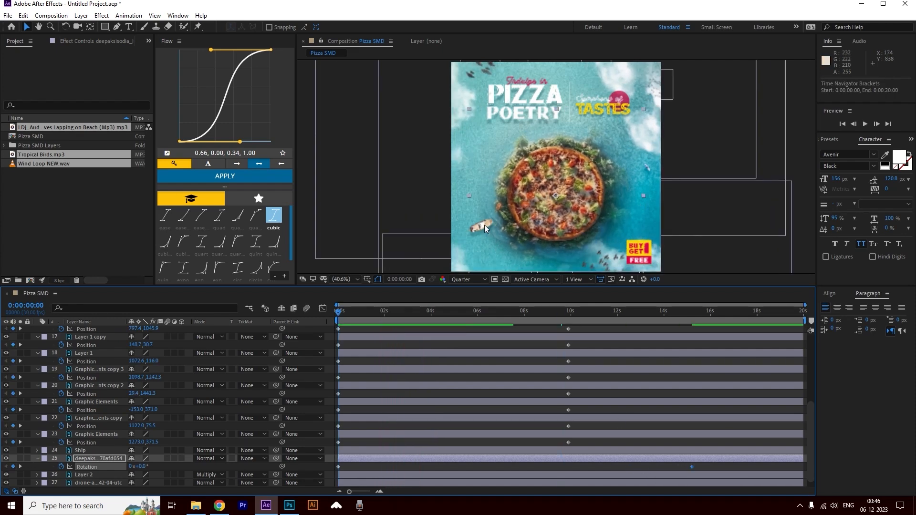
Step: Parent the Ship layer to the pizza island on layer 25 and preview the linked motion
click(84, 449)
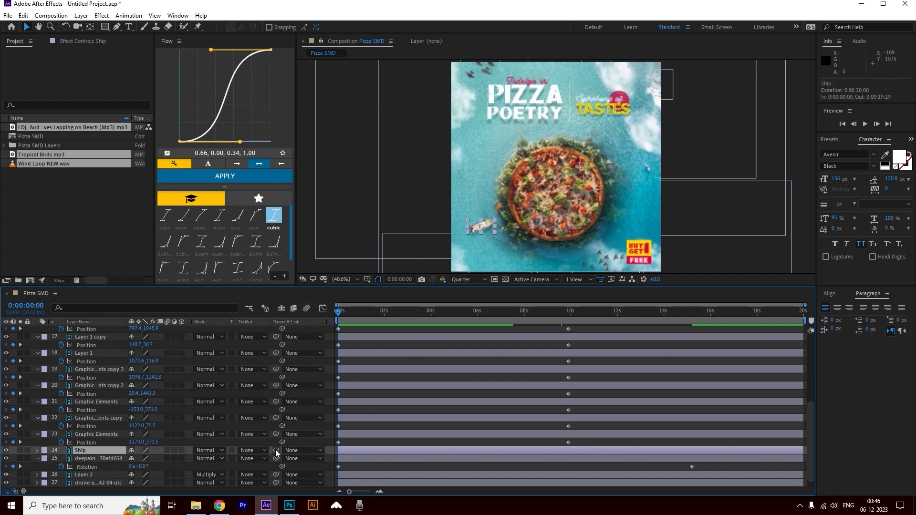
drag(276, 451, 81, 462)
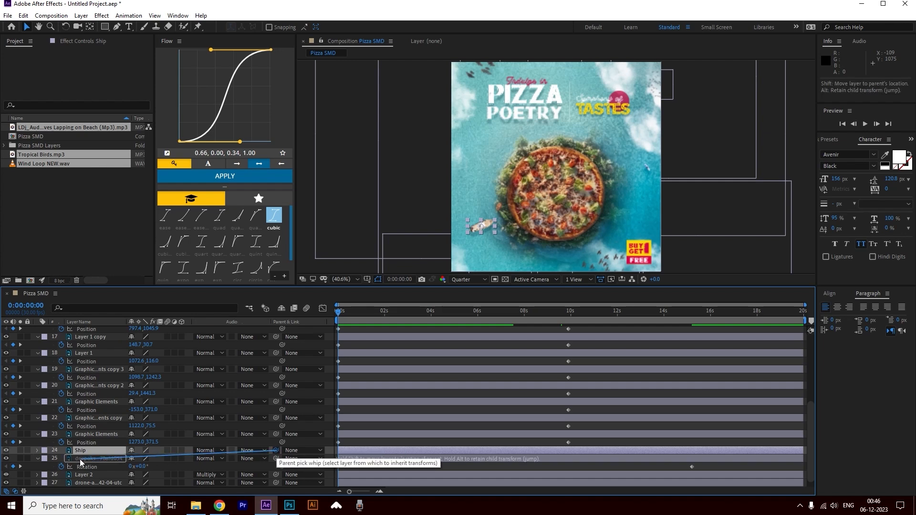
drag(81, 461, 83, 461)
key(space)
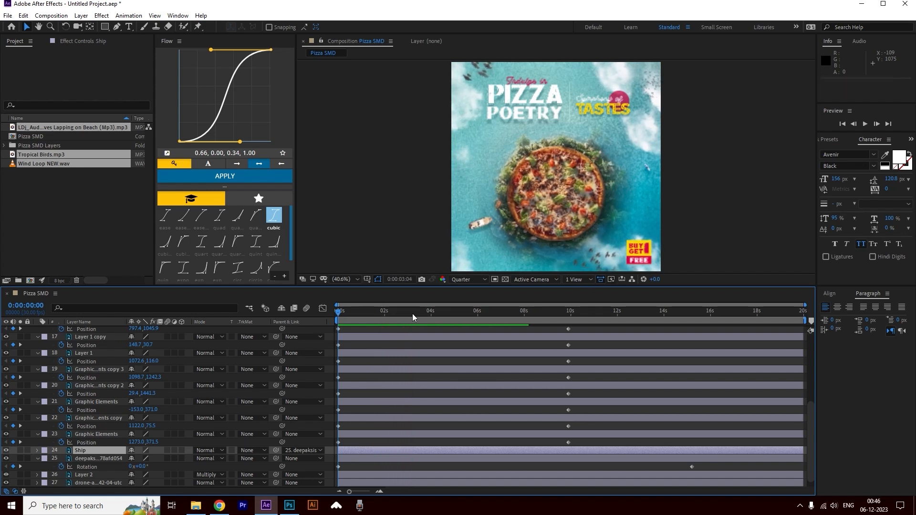
Step: End the work area at 0:00:09:27 and set Audio Levels of the birds, wind and beach sound layers to -22 dB
scroll(120, 397, up, 5)
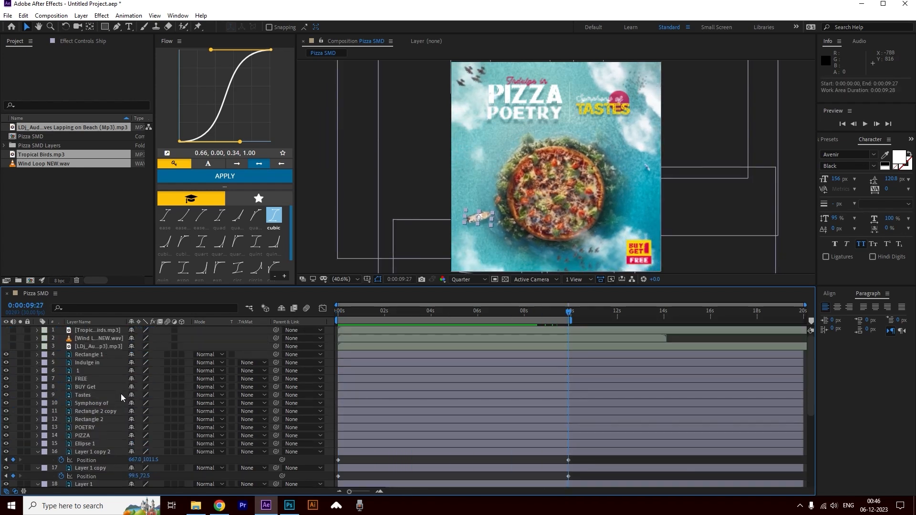
click(503, 330)
shift+click(499, 347)
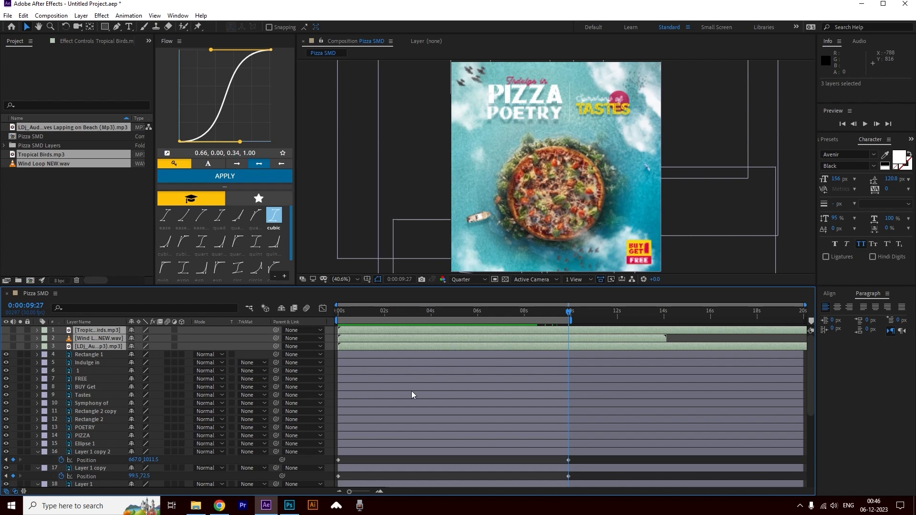
key(l)
drag(139, 341, 131, 342)
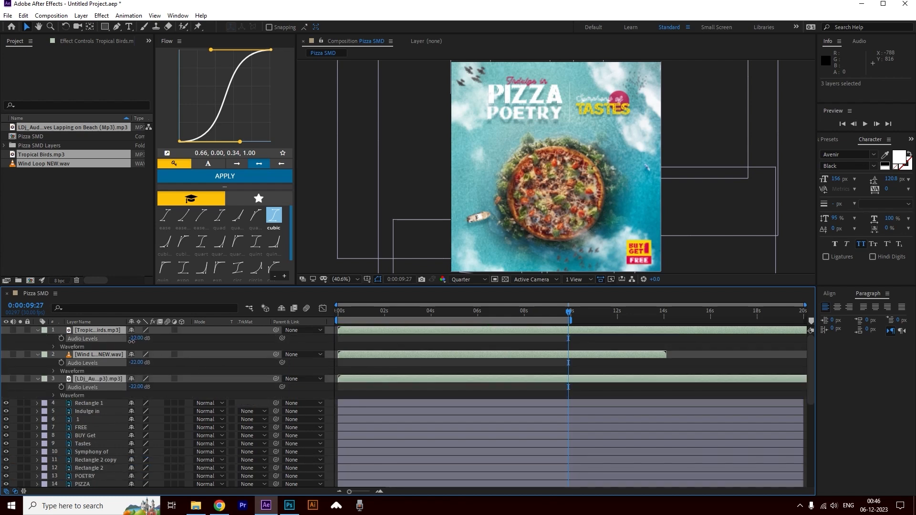
Step: Turn on audio for the birds, wind and beach sound layers and play the composition from the start
drag(366, 315, 19, 333)
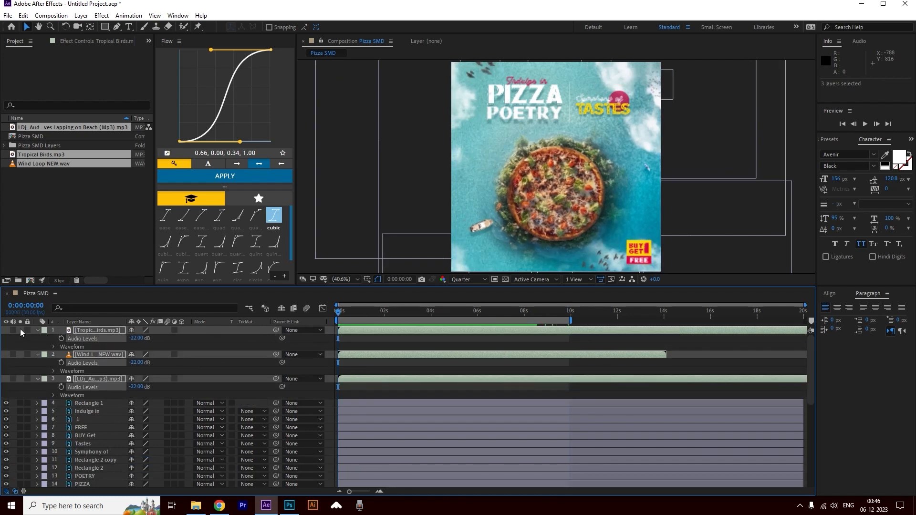
click(17, 380)
key(space)
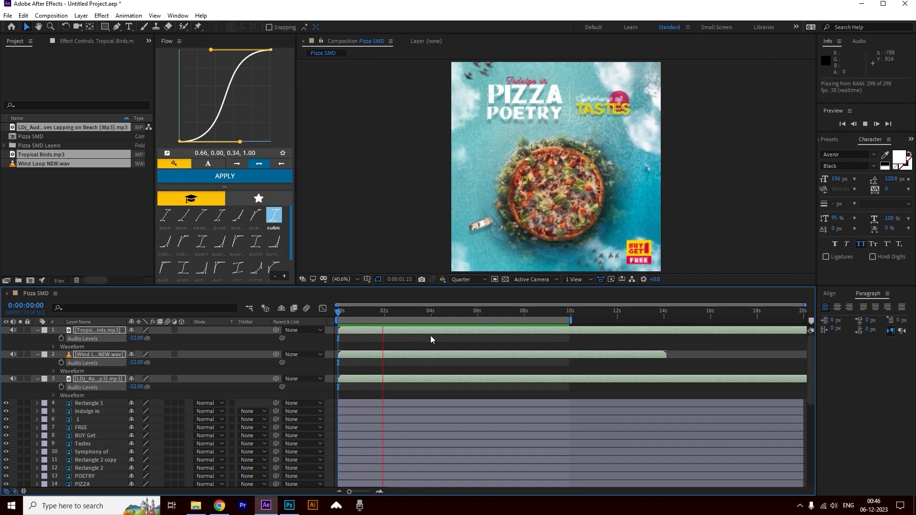
Step: Lower Audio Levels of the three sound layers to -29 dB and listen to the composition from the start
drag(136, 339, 137, 344)
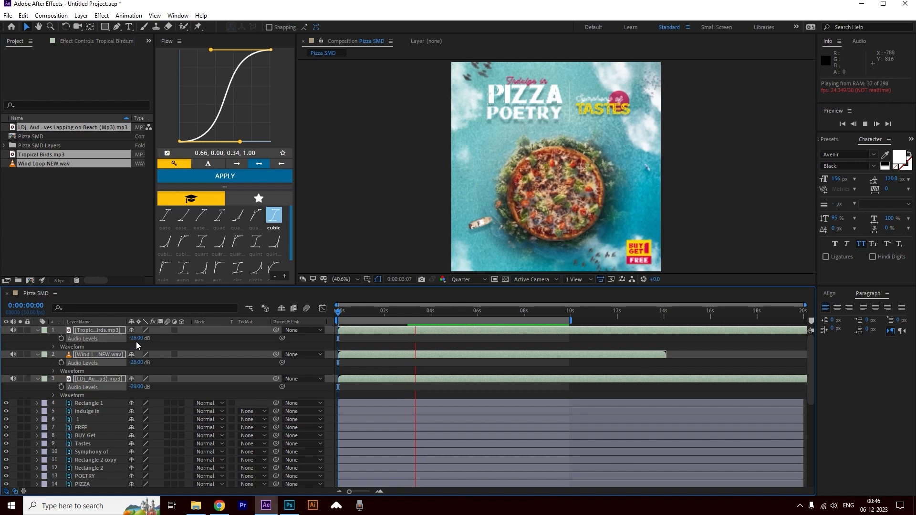
drag(354, 314, 309, 320)
key(space)
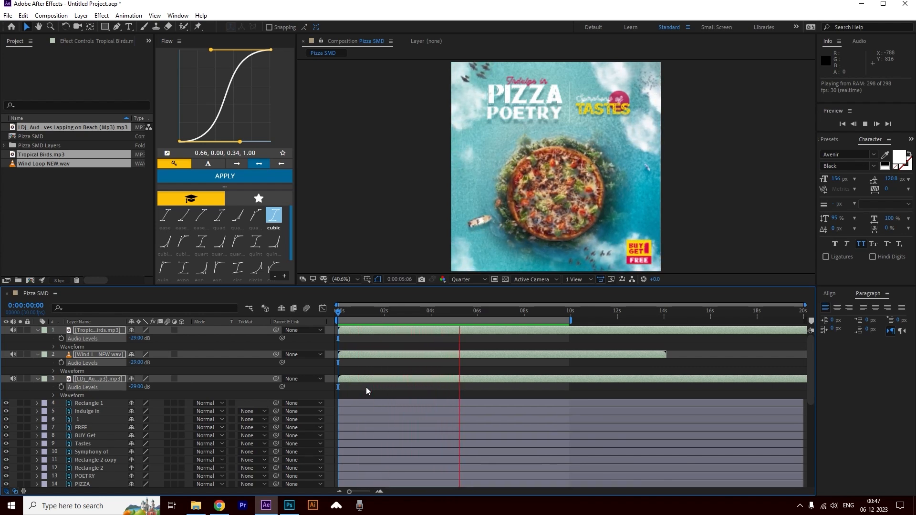
key(space)
Step: Review the finished animation at Full resolution in a maximized composition view, and restore the normal workspace layout
key(grave)
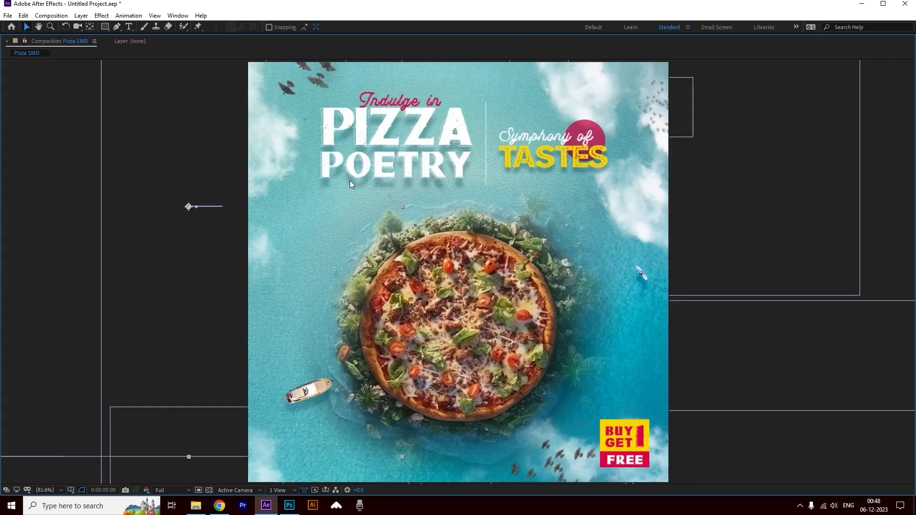
key(space)
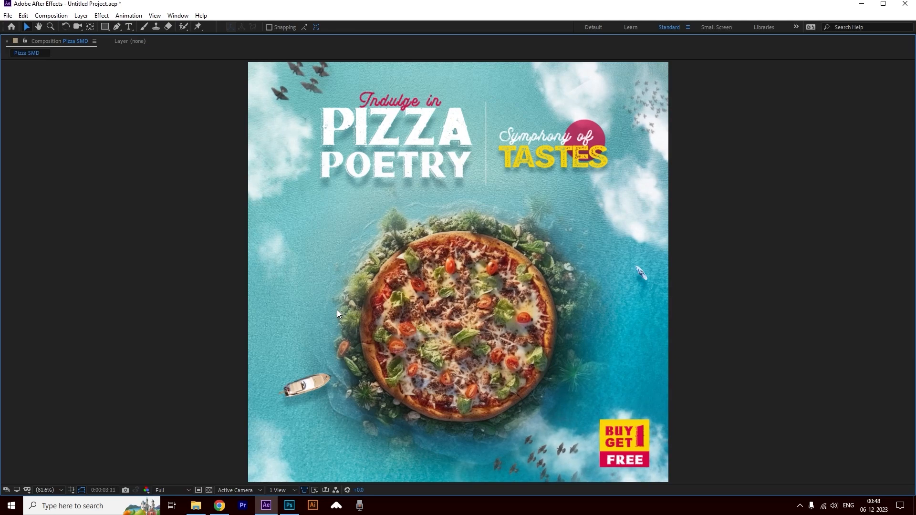
key(space)
key(grave)
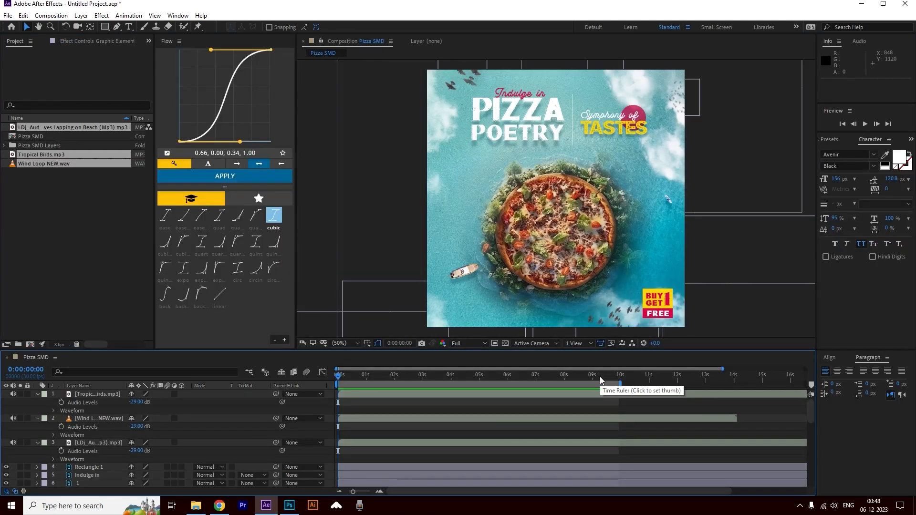